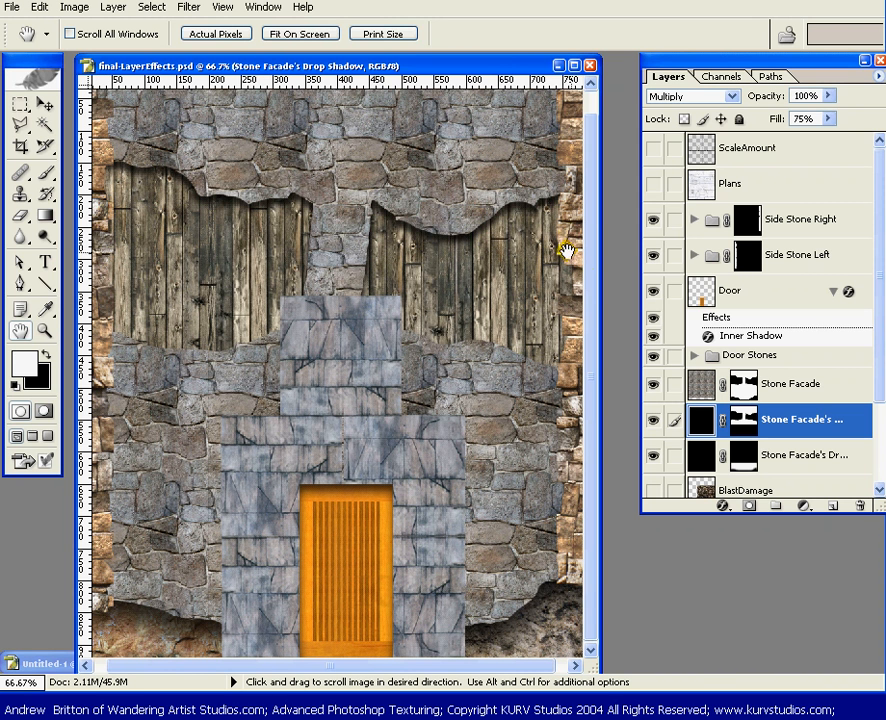
# Target the Side Stone Left mask and zoom to 200% on the left wooden planks.
pyautogui.click(737, 258)
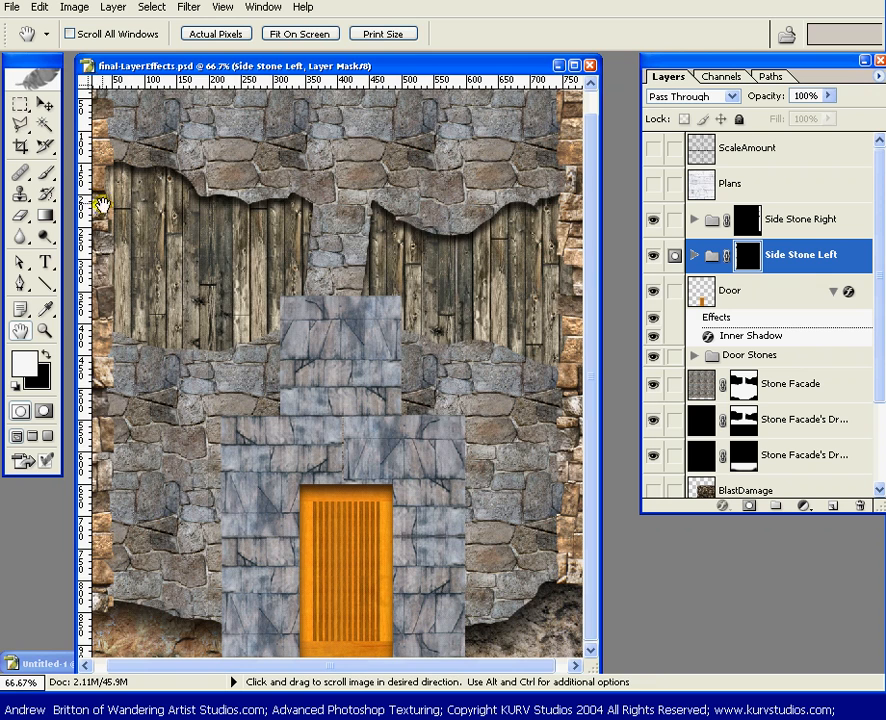
pyautogui.hotkey('ctrl', '+')
pyautogui.hotkey('ctrl', '+')
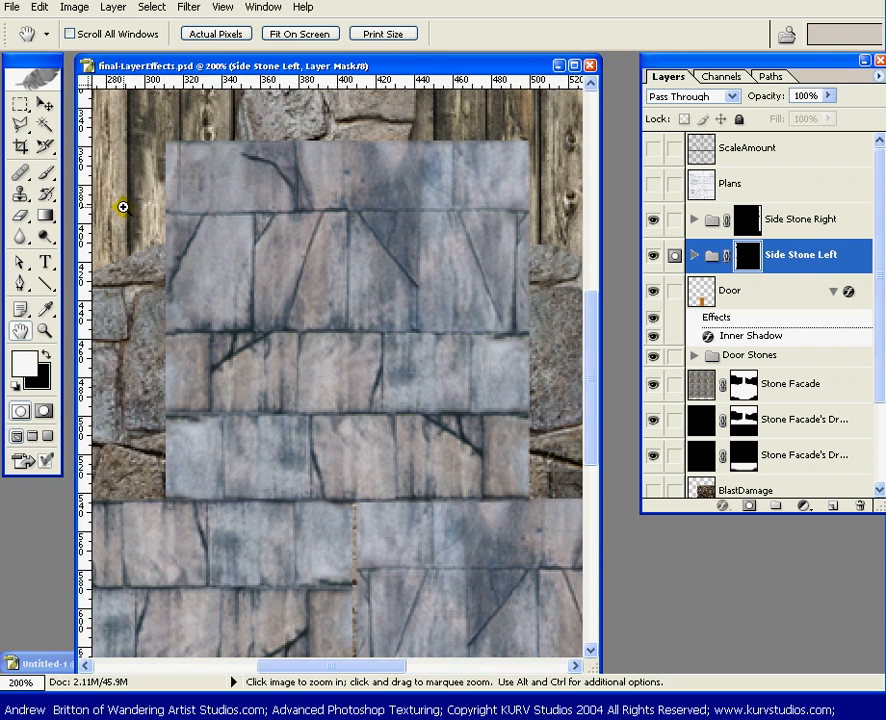
pyautogui.moveTo(154, 182); pyautogui.dragTo(441, 452)
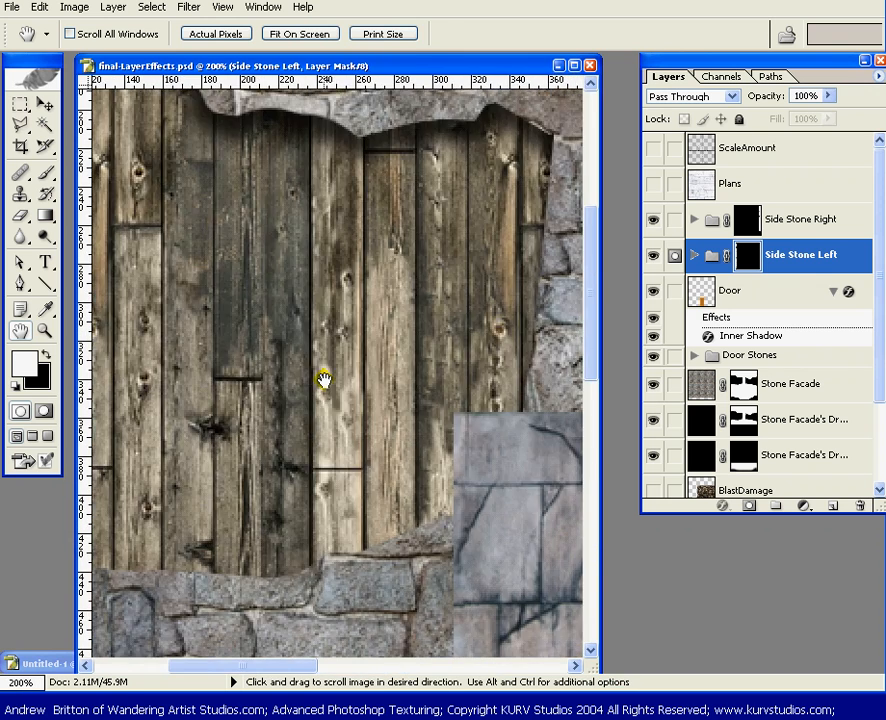
pyautogui.moveTo(174, 279); pyautogui.dragTo(366, 369)
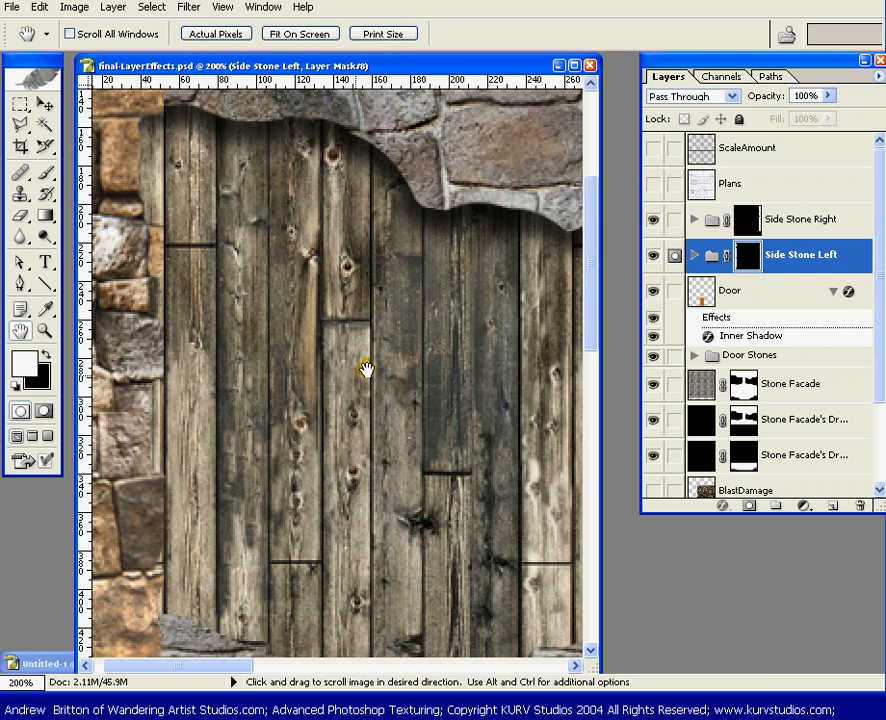
pyautogui.moveTo(174, 221); pyautogui.dragTo(203, 229)
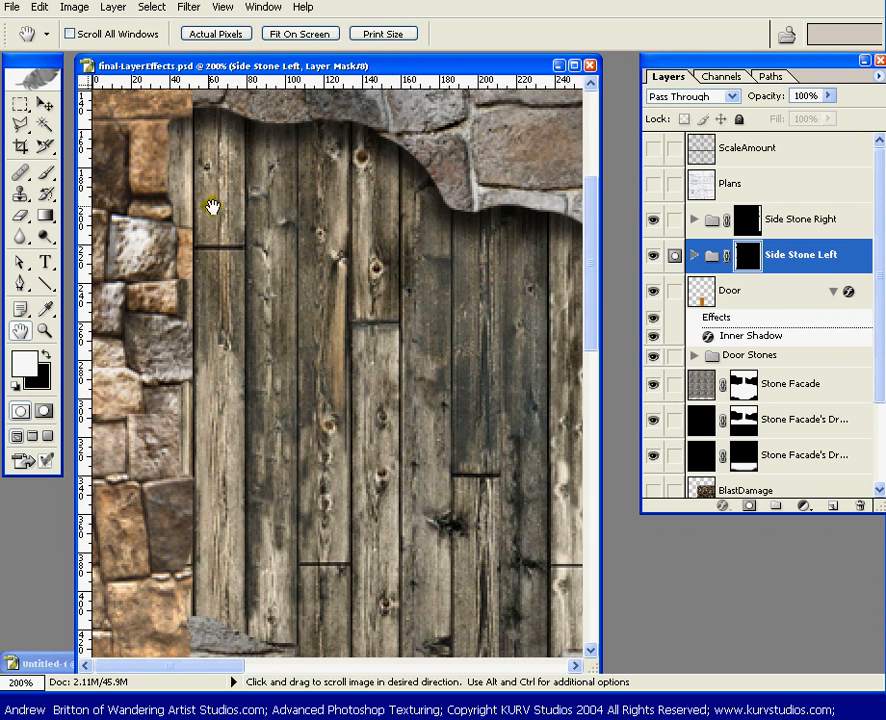
# Paint the Side Stone Left mask black to hide the upper-left stones over the wood.
pyautogui.click(40, 104)
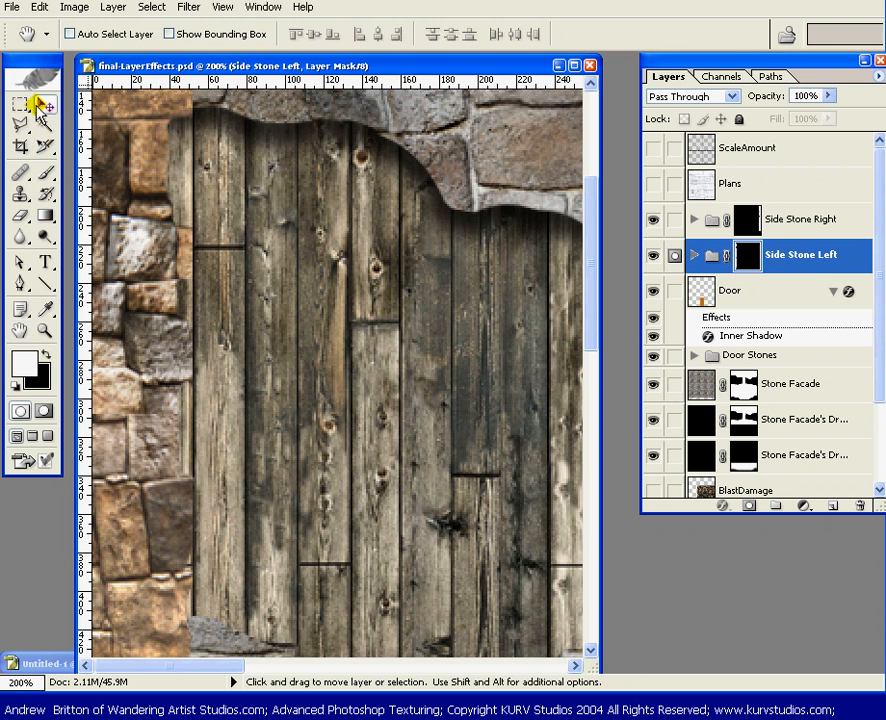
pyautogui.press('b')
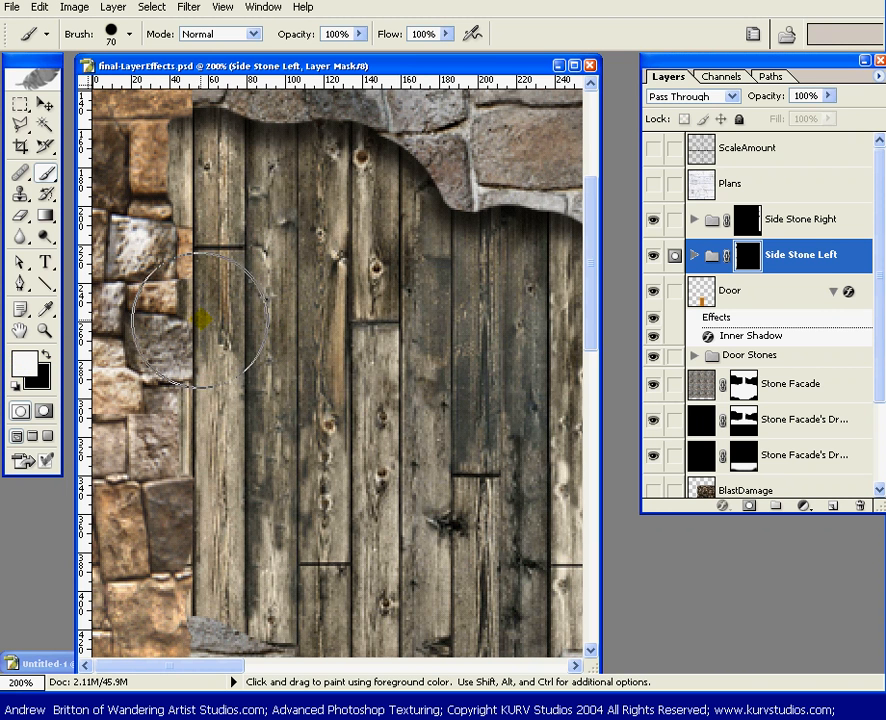
pyautogui.click(180, 497)
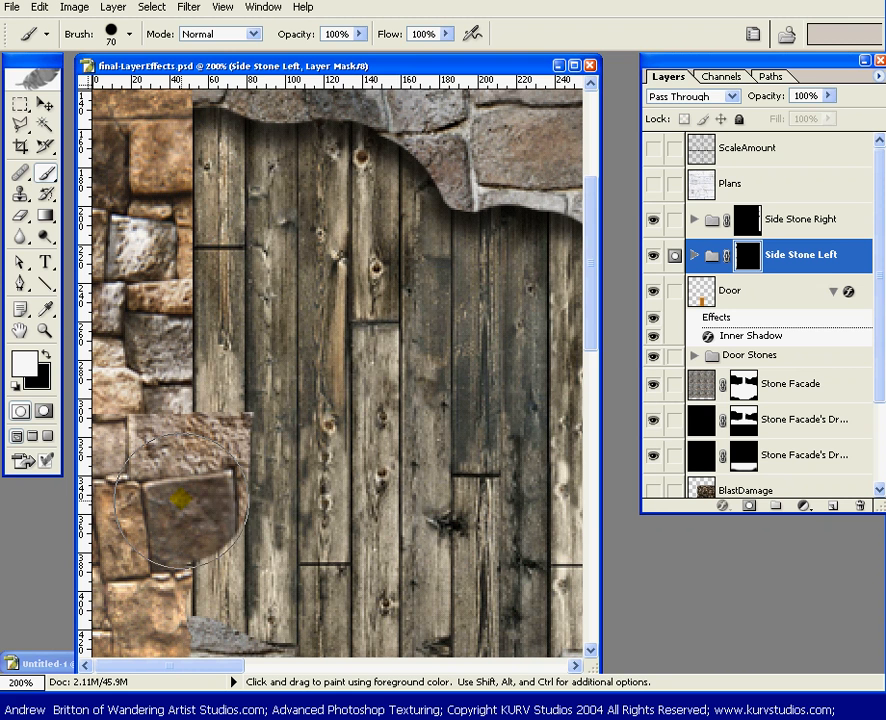
pyautogui.moveTo(180, 497)
pyautogui.mouseDown()
pyautogui.moveTo(175, 380)
pyautogui.moveTo(251, 410)
pyautogui.moveTo(220, 430)
pyautogui.moveTo(300, 393)
pyautogui.mouseUp()
pyautogui.press('ctrl')
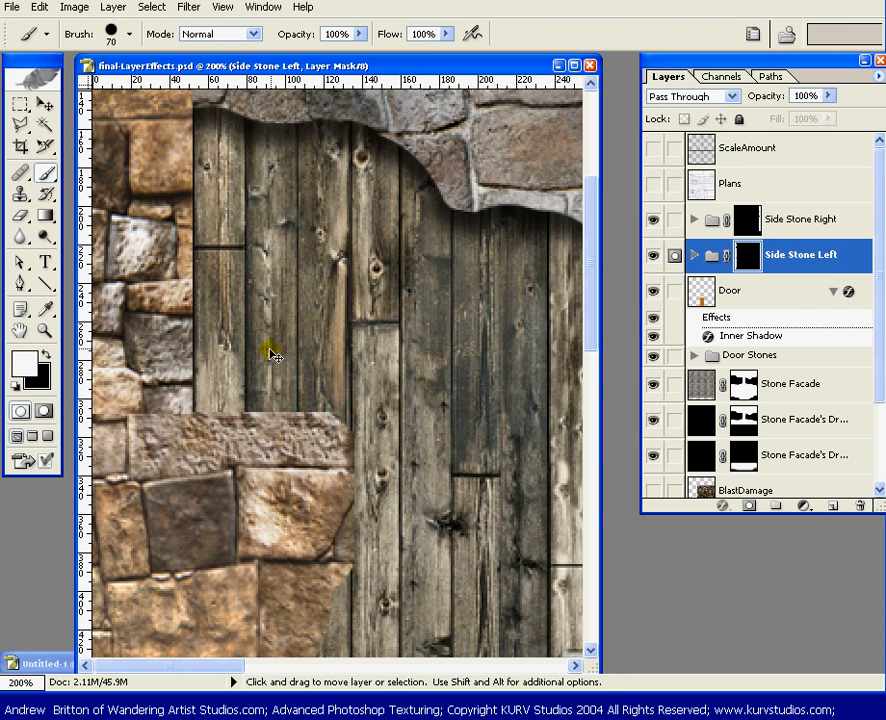
pyautogui.hotkey('ctrl', 'z')
pyautogui.press('x')
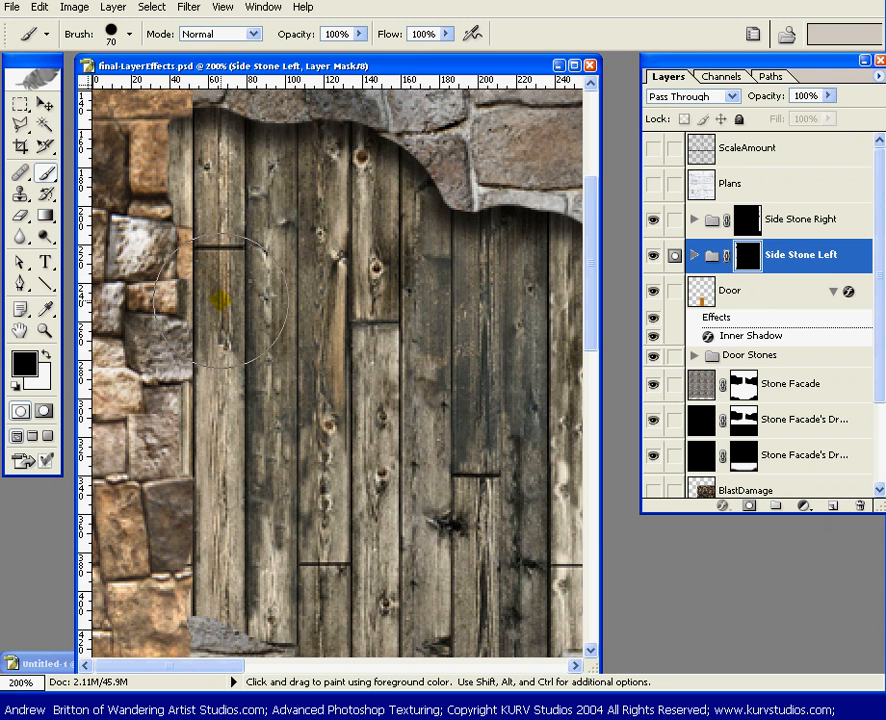
pyautogui.moveTo(221, 298)
pyautogui.mouseDown()
pyautogui.moveTo(191, 313)
pyautogui.moveTo(112, 272)
pyautogui.moveTo(162, 285)
pyautogui.moveTo(85, 265)
pyautogui.moveTo(99, 222)
pyautogui.moveTo(150, 208)
pyautogui.moveTo(122, 197)
pyautogui.mouseUp()
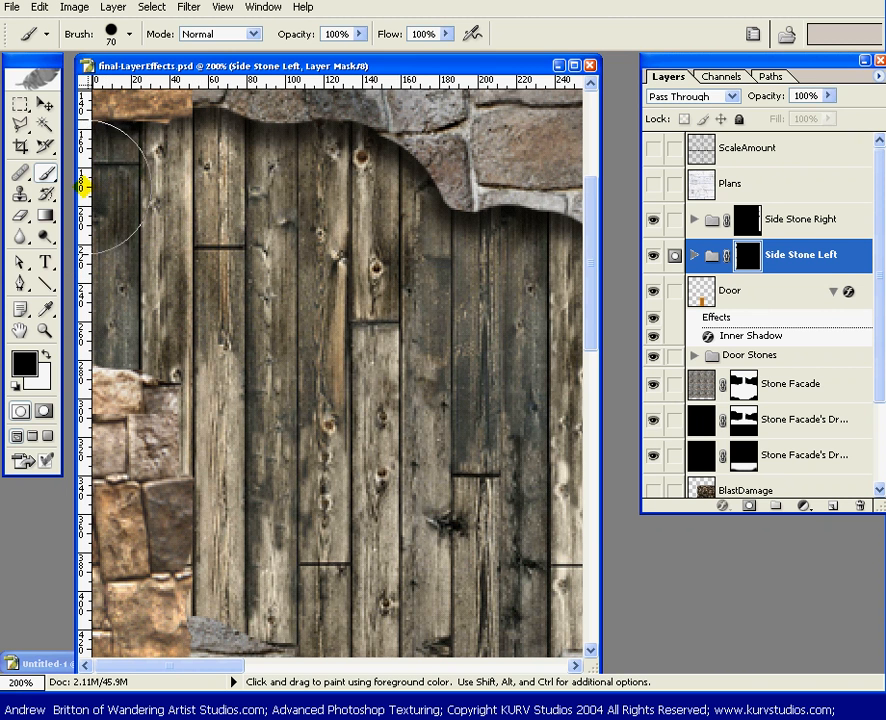
pyautogui.moveTo(119, 287)
pyautogui.mouseDown()
pyautogui.moveTo(108, 329)
pyautogui.moveTo(126, 355)
pyautogui.moveTo(98, 404)
pyautogui.mouseUp()
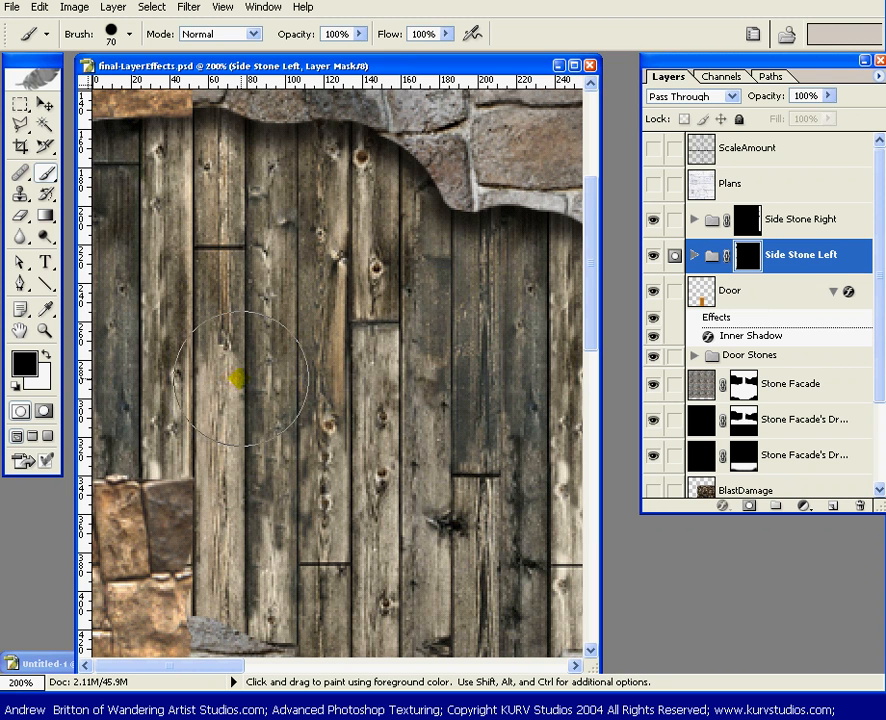
# Shrink the brush to 10 px and pan right toward the right-edge stones.
pyautogui.press('[')
pyautogui.press('[')
pyautogui.press('[')
pyautogui.press('[')
pyautogui.press('[')
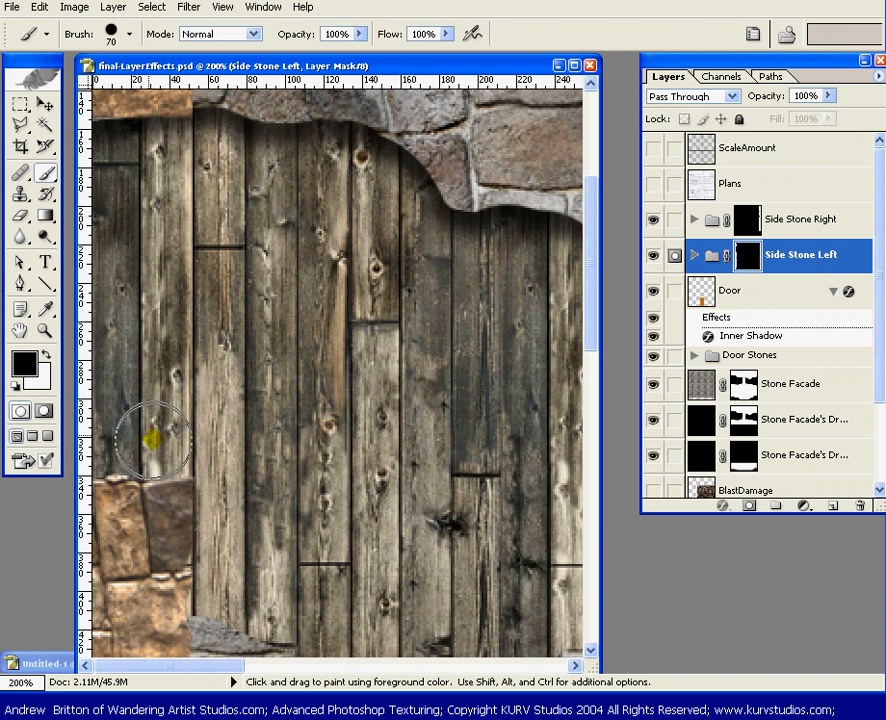
pyautogui.press(']')
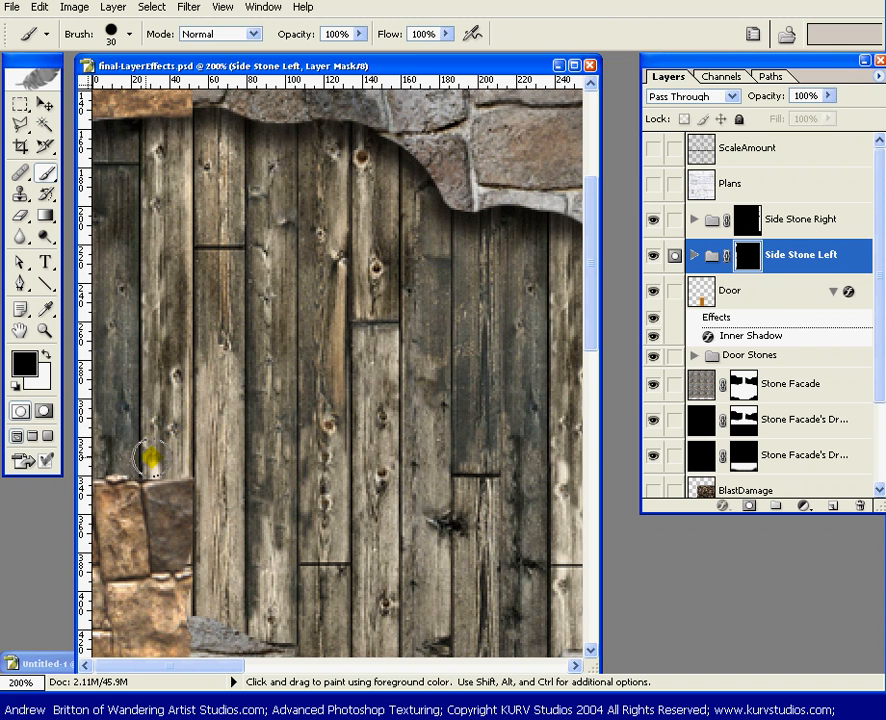
pyautogui.press('[')
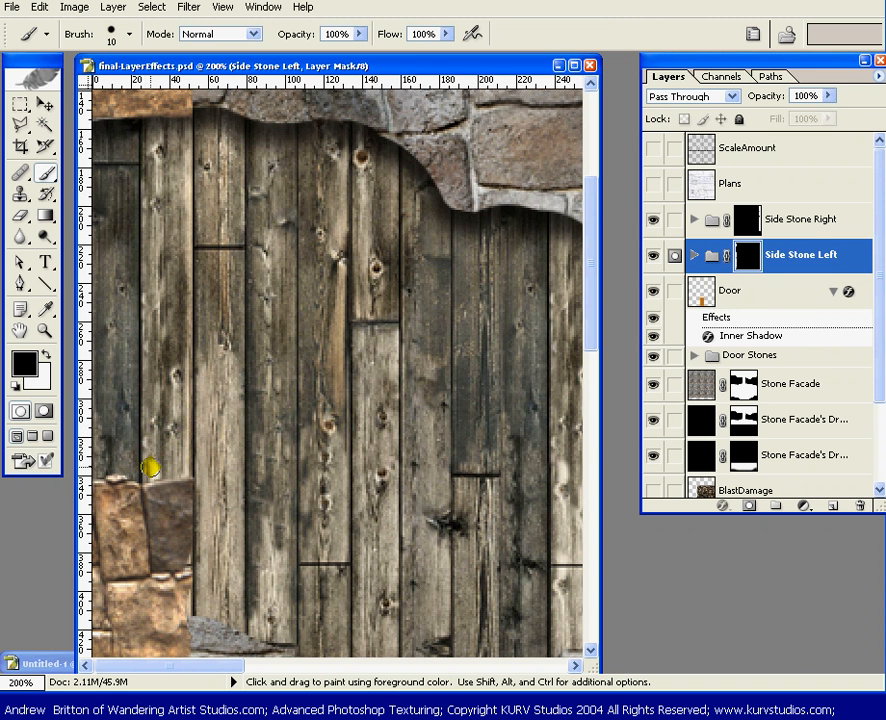
pyautogui.press('space')
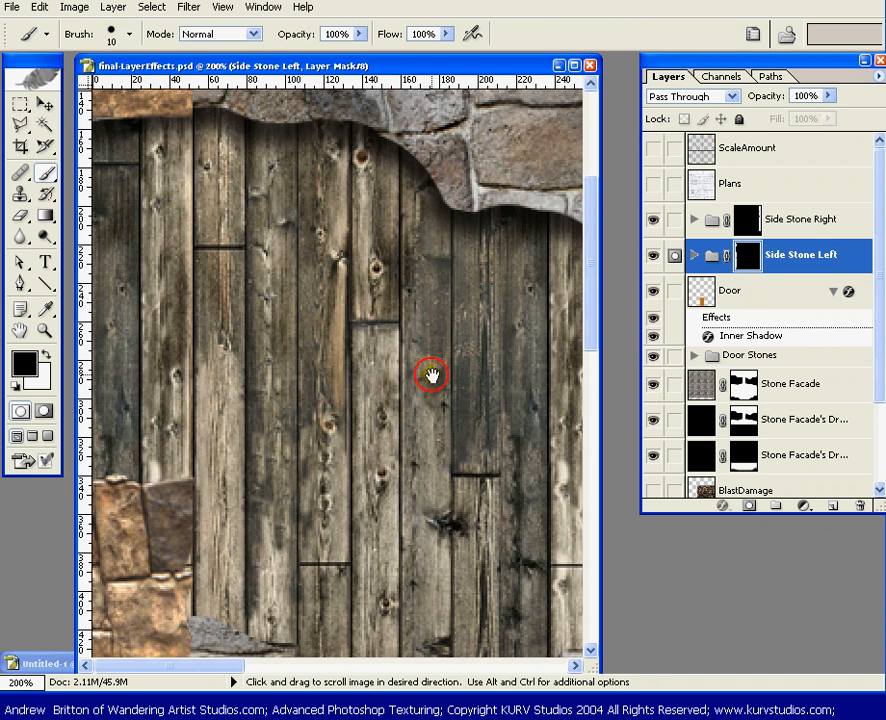
pyautogui.moveTo(433, 376); pyautogui.dragTo(283, 320)
pyautogui.moveTo(471, 339); pyautogui.dragTo(213, 326)
pyautogui.moveTo(471, 339); pyautogui.dragTo(296, 366)
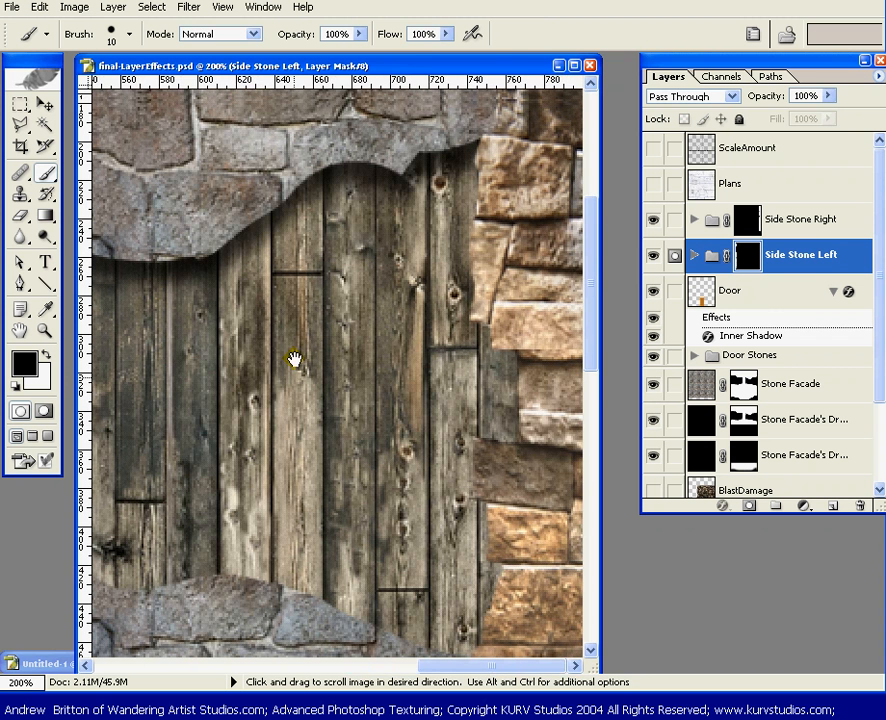
# Paint the Side Stone Right mask black over the right-edge stones, then fit the image on screen.
pyautogui.click(745, 220)
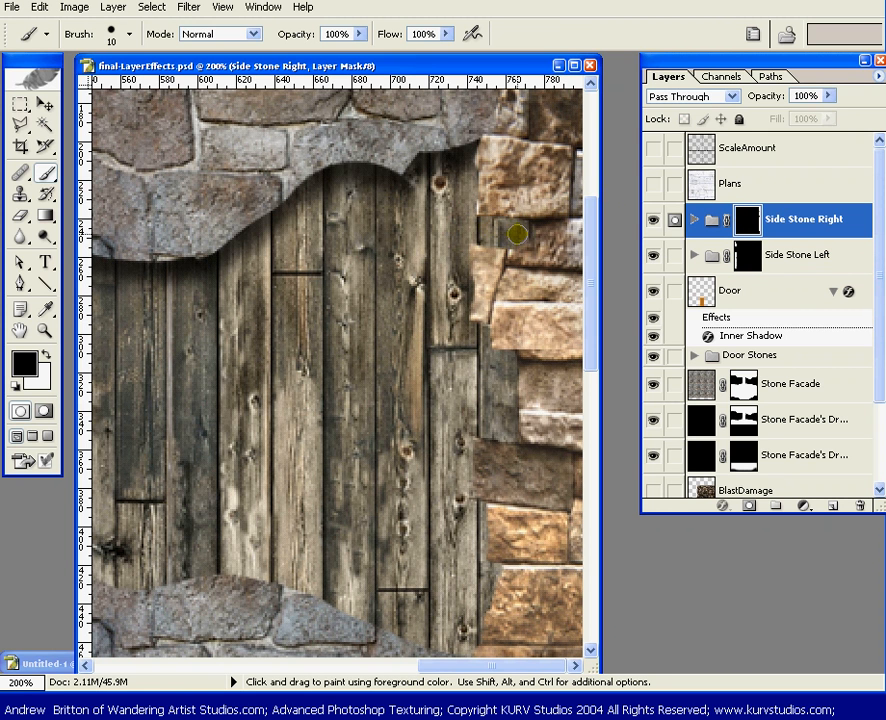
pyautogui.moveTo(516, 234)
pyautogui.mouseDown()
pyautogui.moveTo(408, 271)
pyautogui.moveTo(419, 279)
pyautogui.moveTo(401, 290)
pyautogui.moveTo(416, 314)
pyautogui.moveTo(529, 318)
pyautogui.moveTo(511, 339)
pyautogui.moveTo(466, 234)
pyautogui.mouseUp()
pyautogui.press(']')
pyautogui.press(']')
pyautogui.press(']')
pyautogui.press(']')
pyautogui.moveTo(512, 262)
pyautogui.mouseDown()
pyautogui.moveTo(530, 340)
pyautogui.moveTo(518, 376)
pyautogui.moveTo(546, 345)
pyautogui.moveTo(565, 260)
pyautogui.moveTo(505, 236)
pyautogui.moveTo(477, 185)
pyautogui.moveTo(560, 194)
pyautogui.mouseUp()
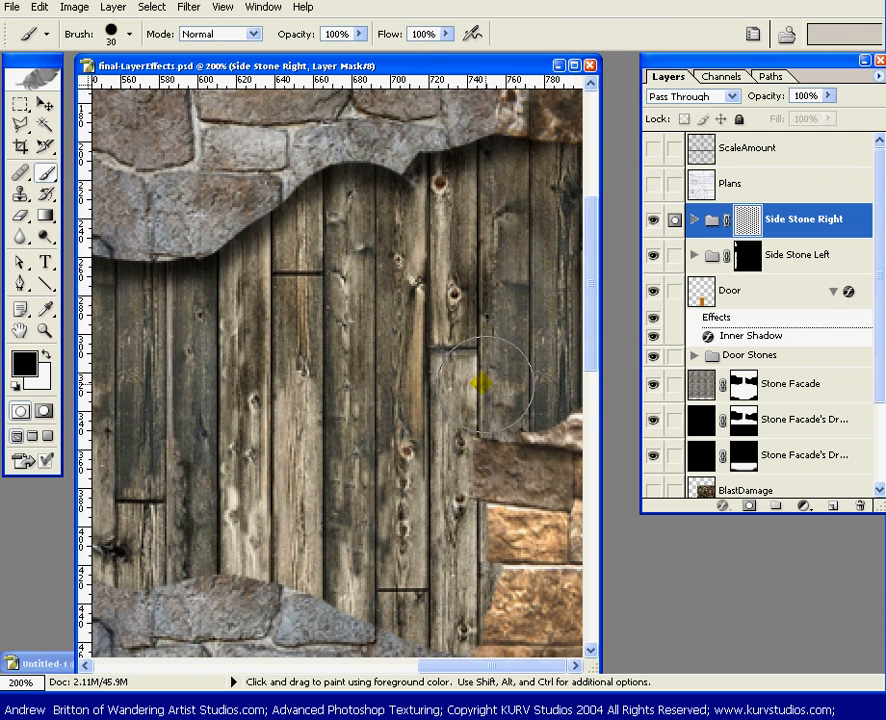
pyautogui.moveTo(480, 383)
pyautogui.mouseDown()
pyautogui.moveTo(589, 402)
pyautogui.moveTo(481, 389)
pyautogui.moveTo(463, 409)
pyautogui.moveTo(462, 452)
pyautogui.moveTo(501, 438)
pyautogui.moveTo(552, 450)
pyautogui.mouseUp()
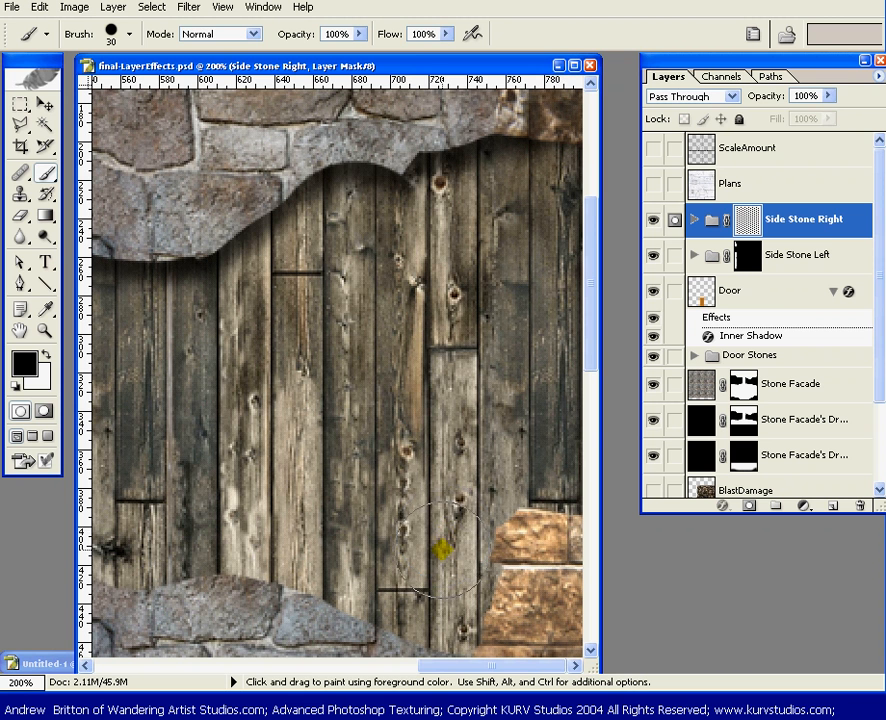
pyautogui.press(']')
pyautogui.press(']')
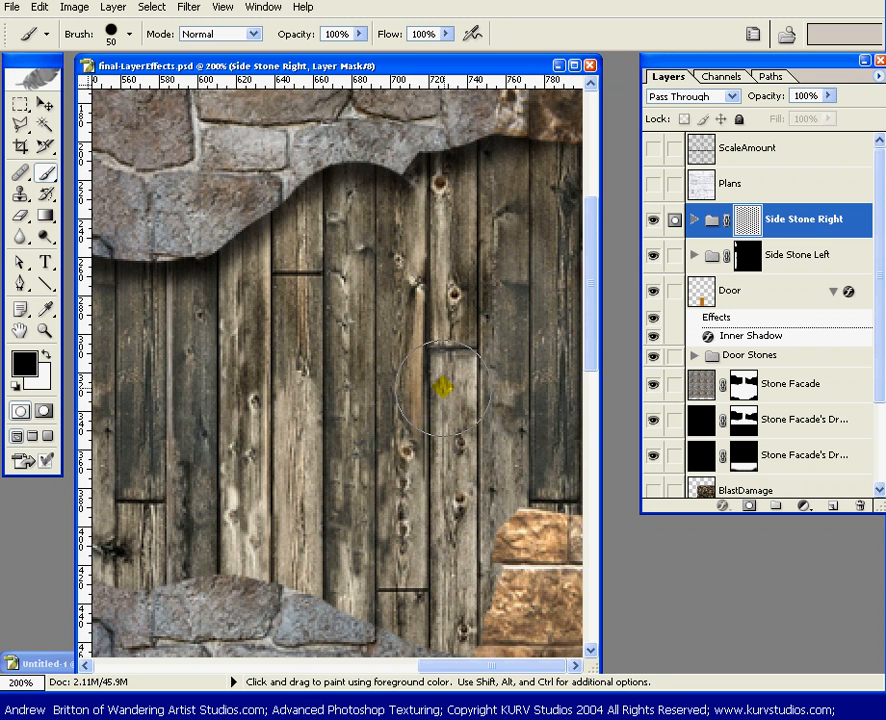
pyautogui.hotkey('ctrl', '0')
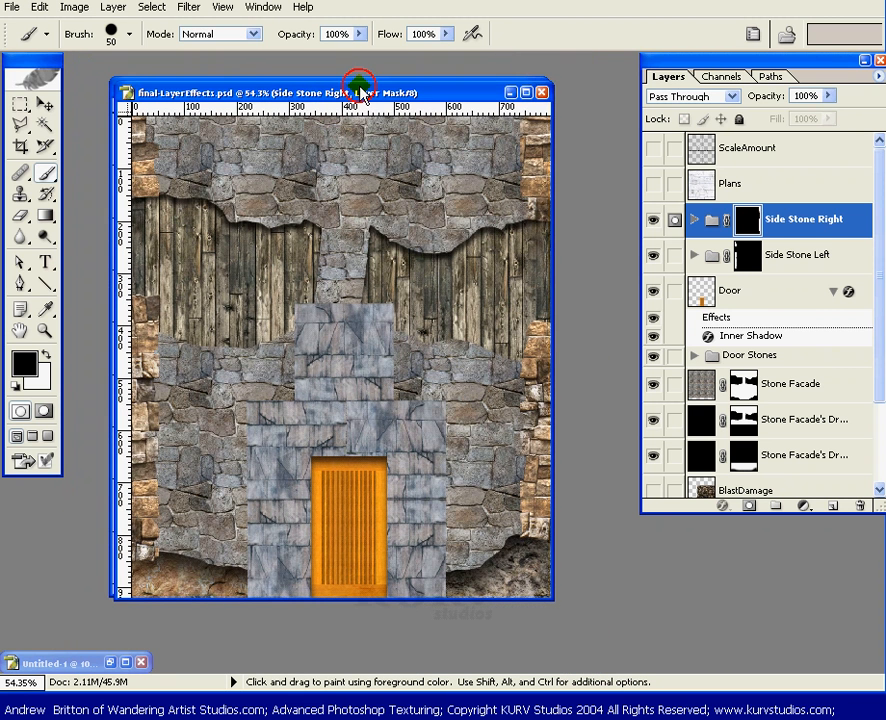
pyautogui.moveTo(360, 90); pyautogui.dragTo(374, 93)
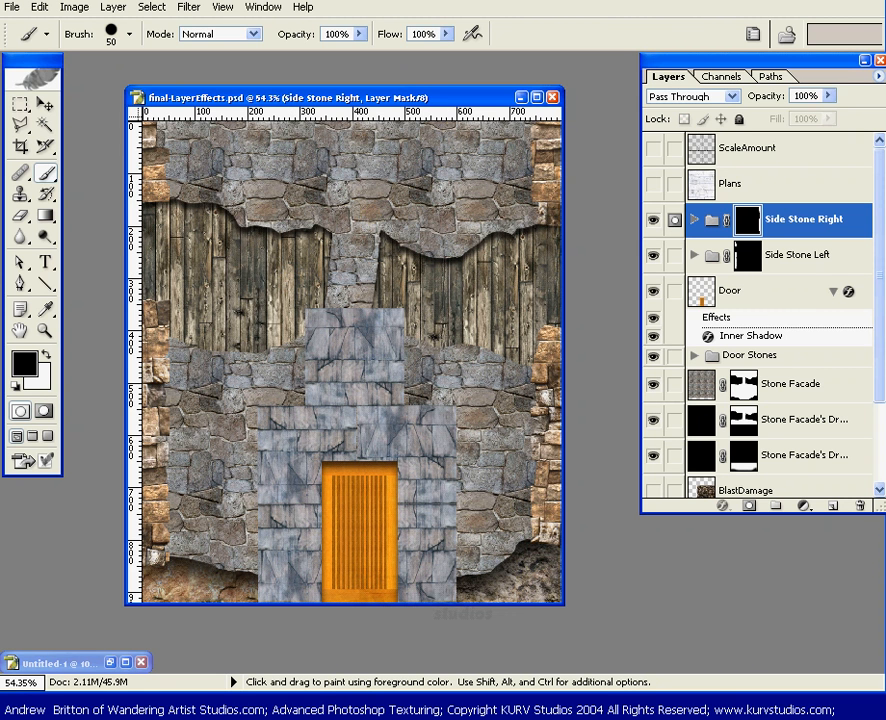
pyautogui.press('v')
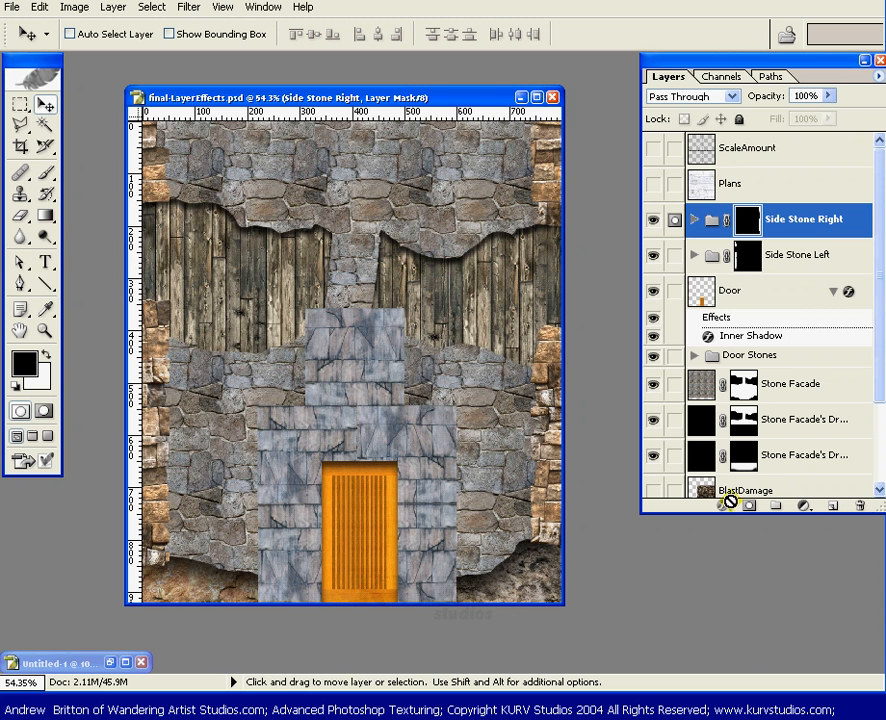
# Select the Stone Facade layer and swap the foreground and background colours.
pyautogui.click(836, 385)
pyautogui.press('x')
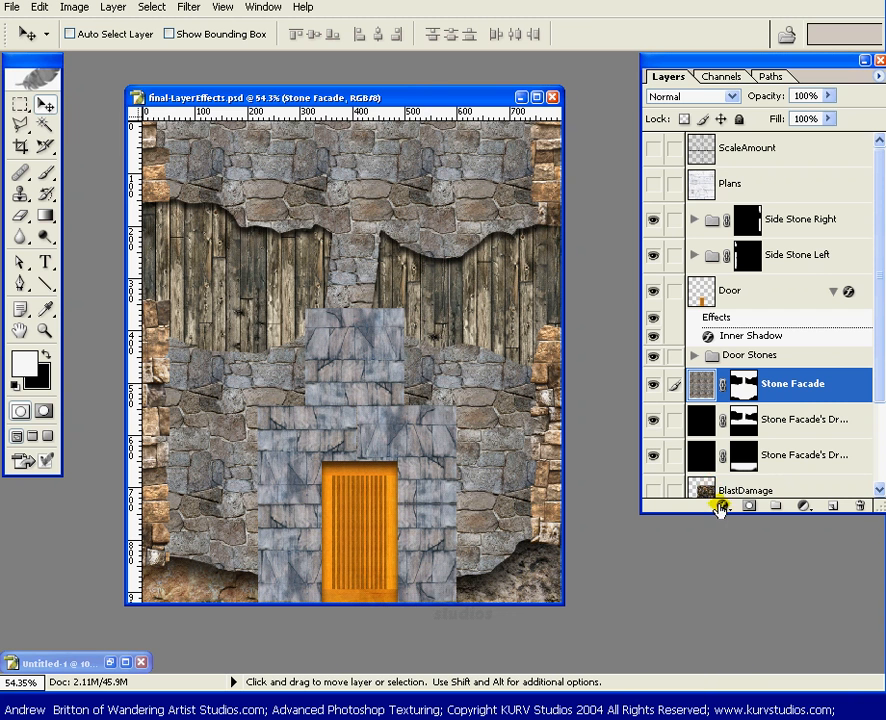
pyautogui.click(723, 503)
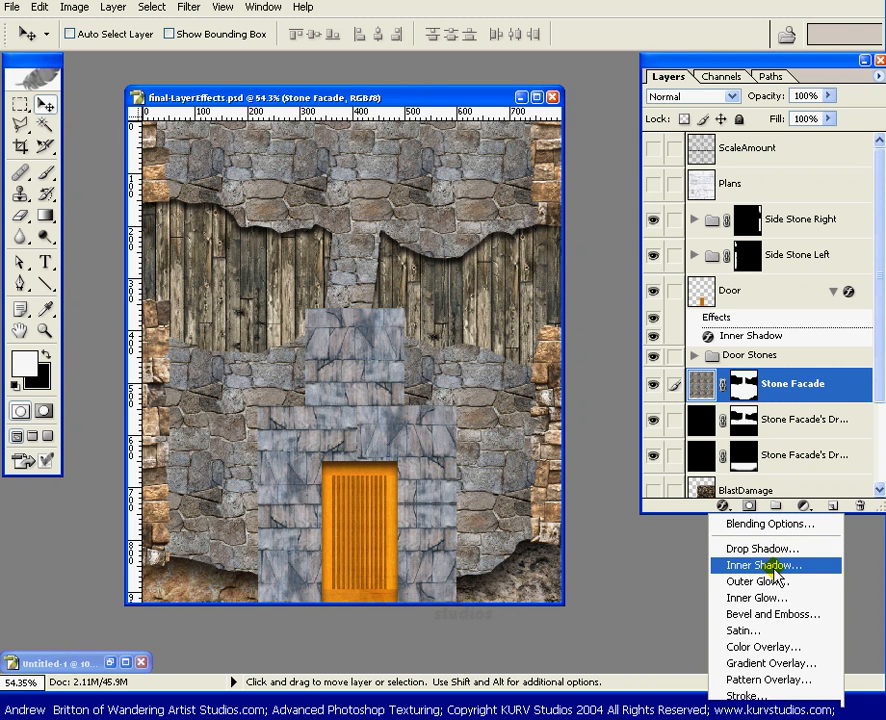
pyautogui.click(761, 62)
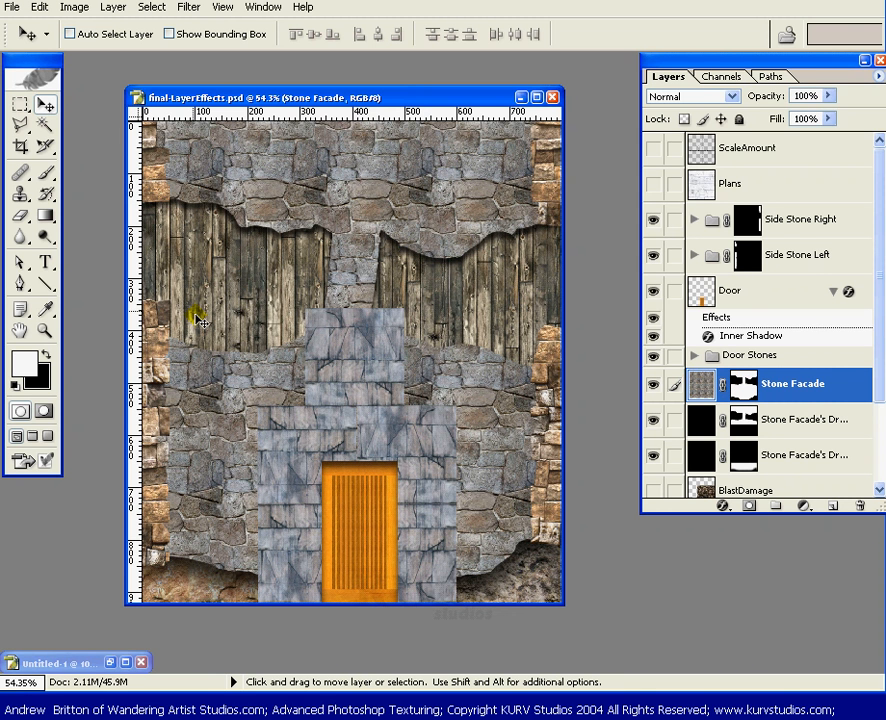
# Toggle the Stone Facade mask off and on to compare, leaving it enabled.
pyautogui.press('shift')
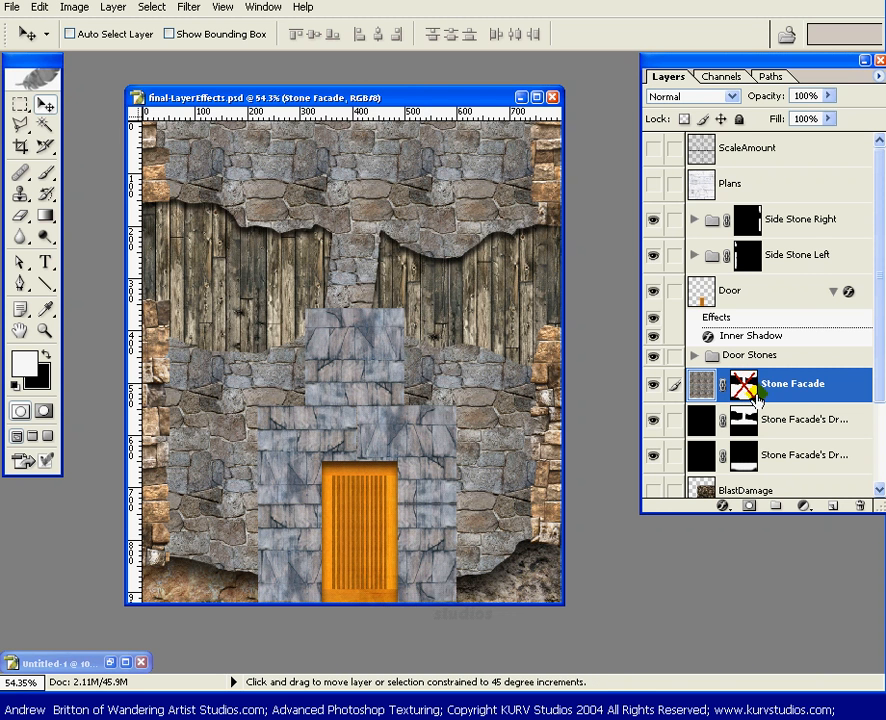
pyautogui.keyDown('shift'); pyautogui.click(744, 385); pyautogui.keyUp('shift')
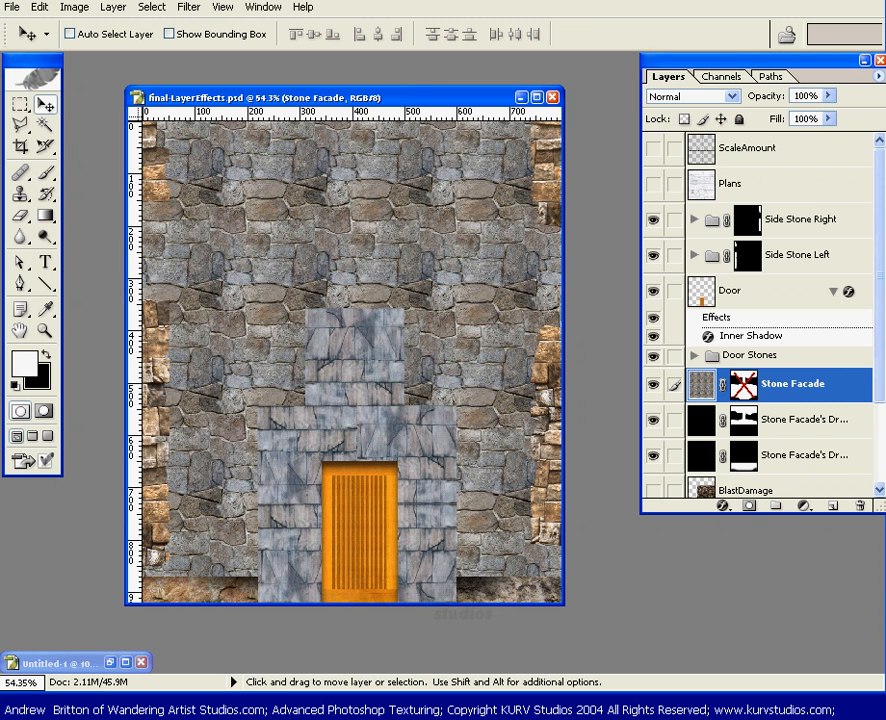
pyautogui.press('F9')
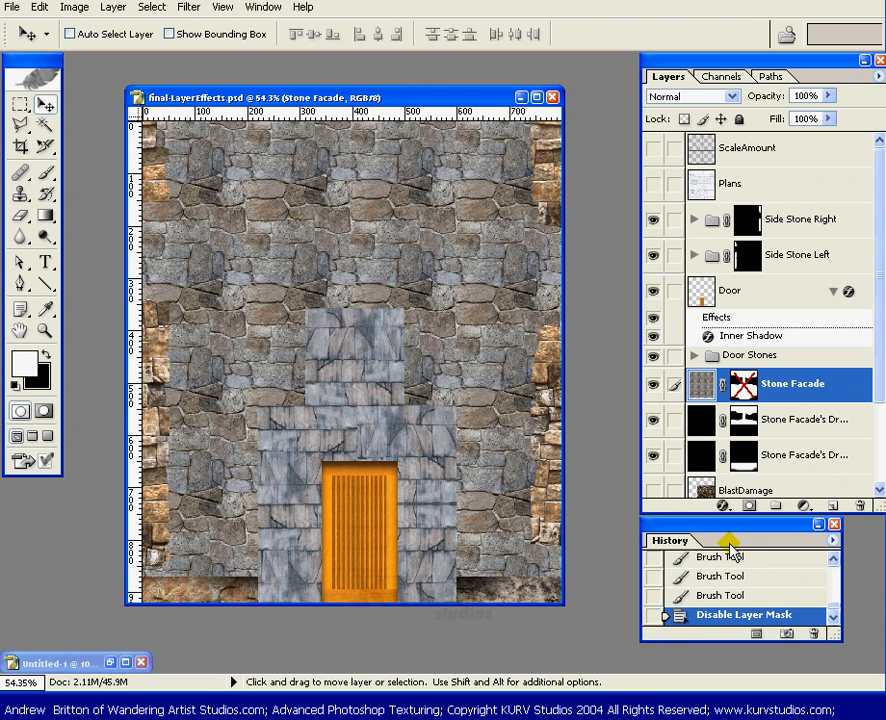
pyautogui.keyDown('shift'); pyautogui.click(745, 392); pyautogui.keyUp('shift')
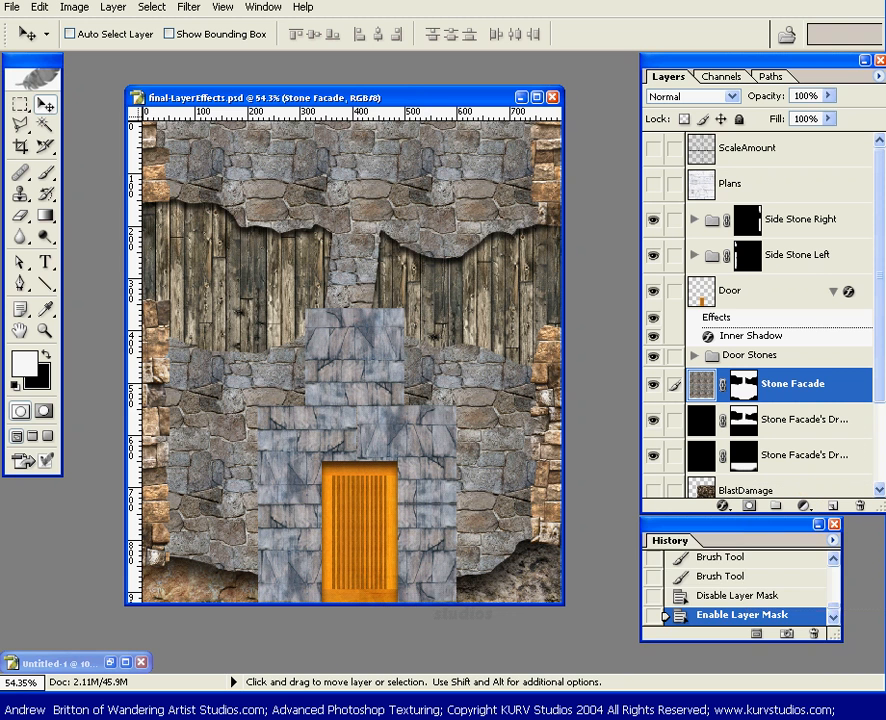
pyautogui.click(834, 524)
pyautogui.keyDown('shift'); pyautogui.click(745, 392); pyautogui.keyUp('shift')
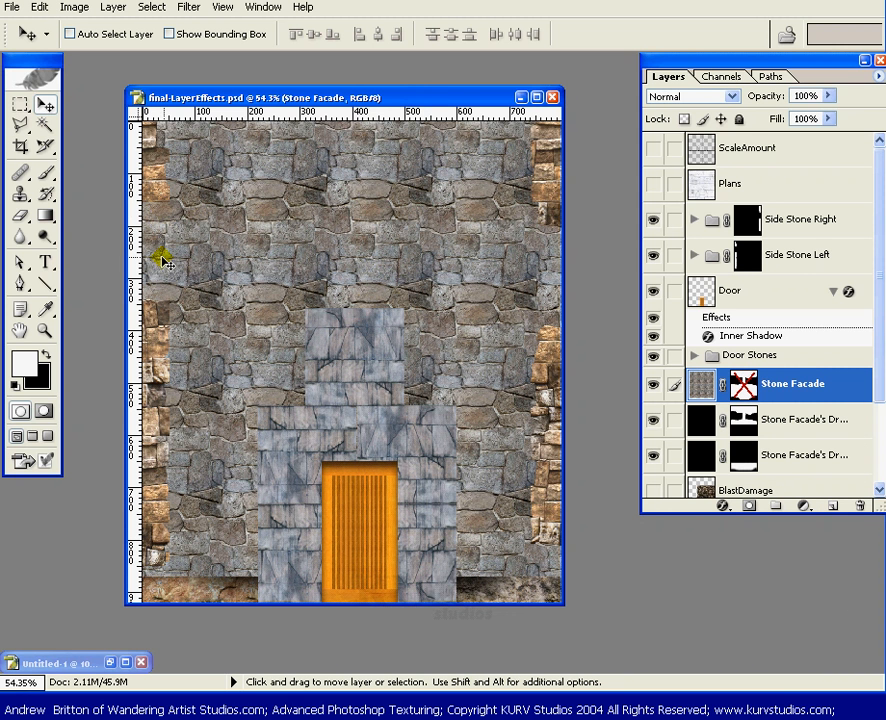
pyautogui.keyDown('shift'); pyautogui.click(743, 386); pyautogui.keyUp('shift')
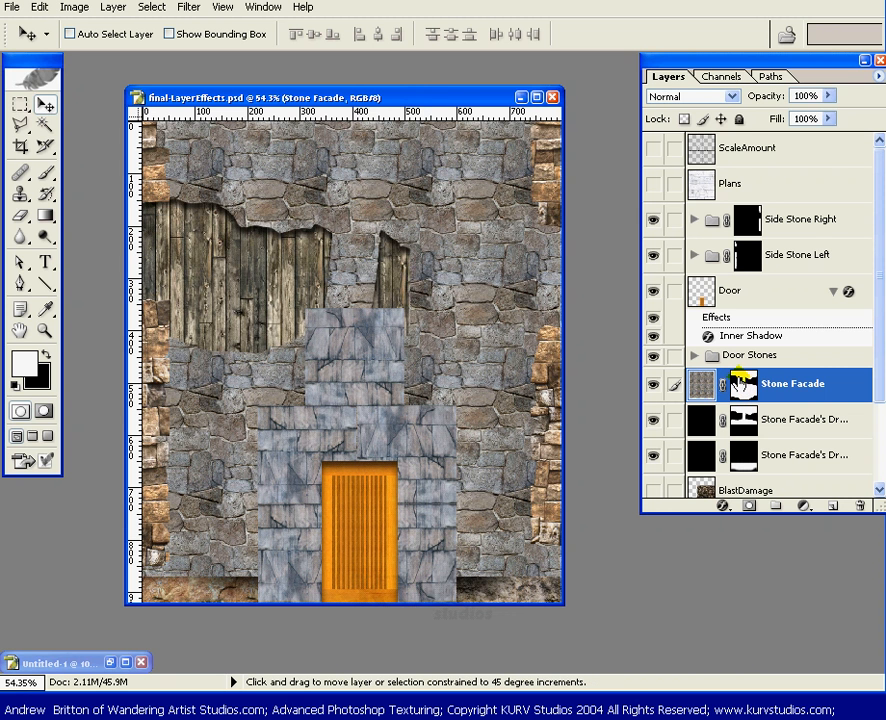
# Add an Inner Shadow layer style and move the Layer Style dialog down out of the way.
pyautogui.click(718, 508)
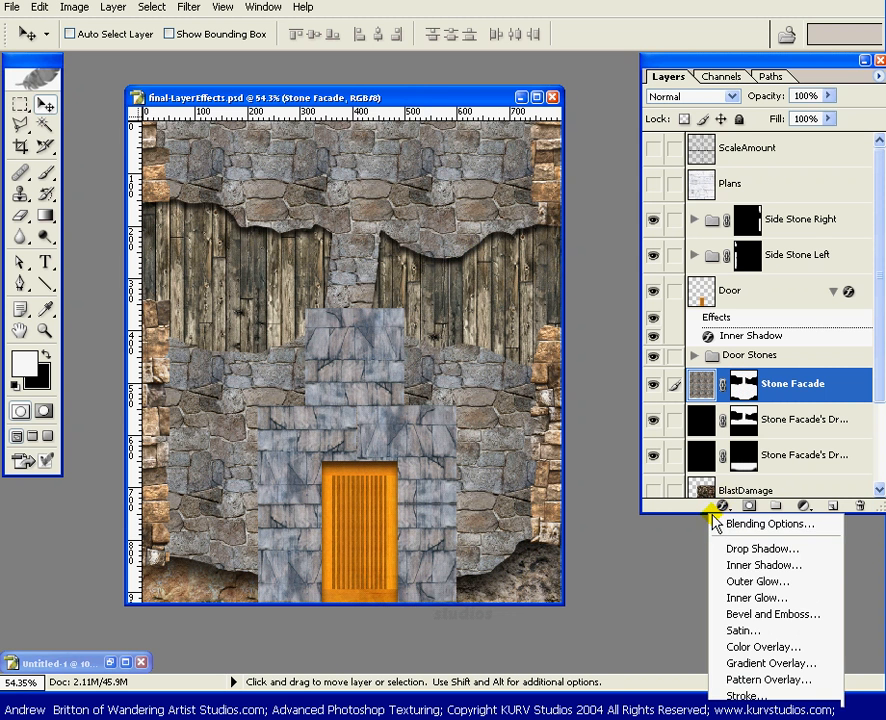
pyautogui.click(757, 566)
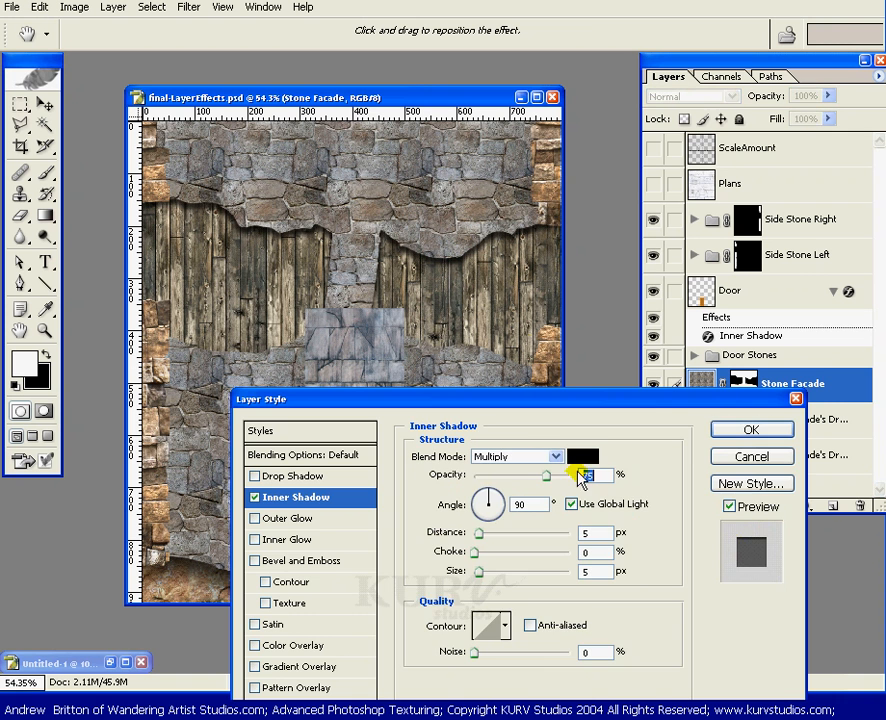
pyautogui.moveTo(461, 402); pyautogui.dragTo(445, 719)
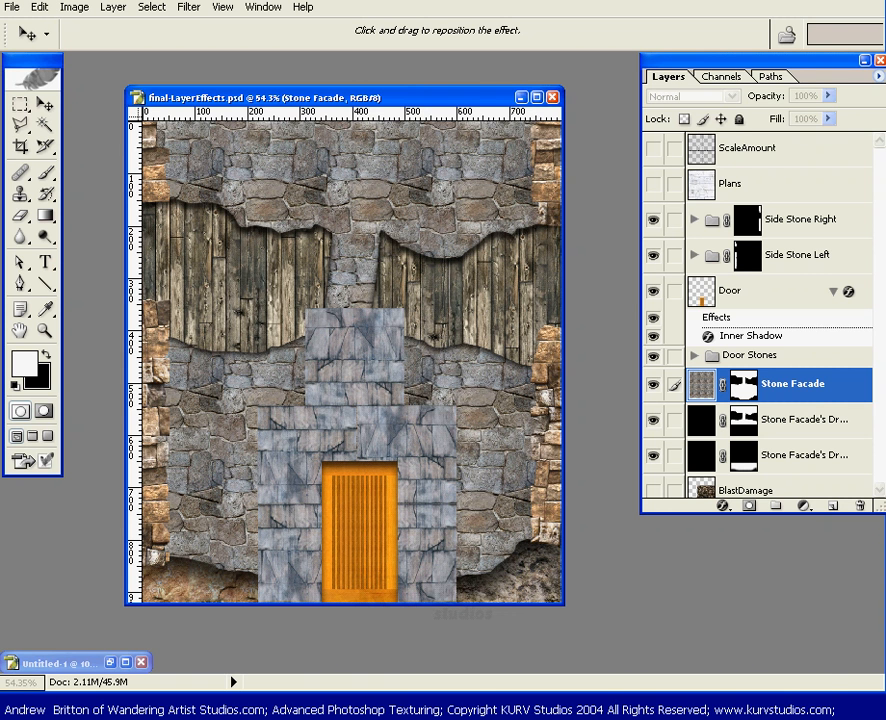
# Bring the inner shadow settings back up, then move them away from the canvas again.
pyautogui.moveTo(482, 706); pyautogui.dragTo(519, 511)
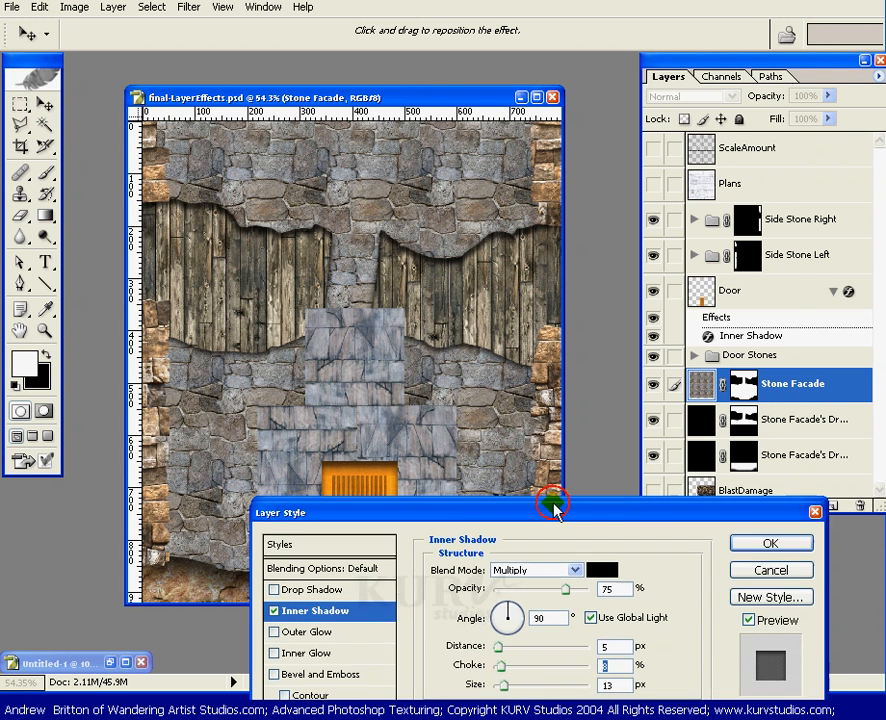
pyautogui.moveTo(560, 512); pyautogui.dragTo(560, 718)
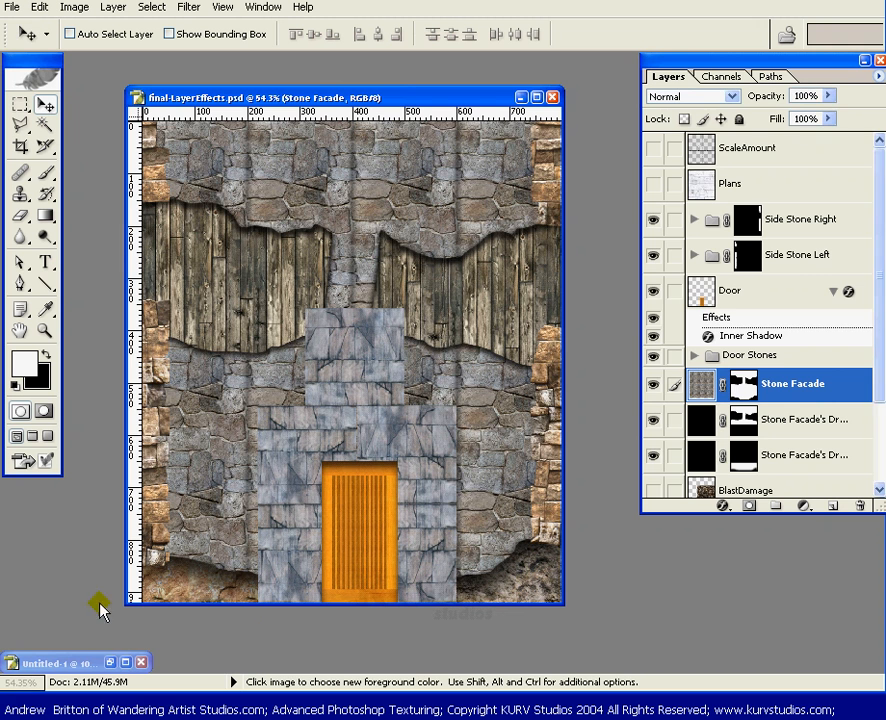
# Restore and move Untitled-1, toggling its inner shadow and Layer 2 visibility, with Layer 2 active.
pyautogui.click(109, 663)
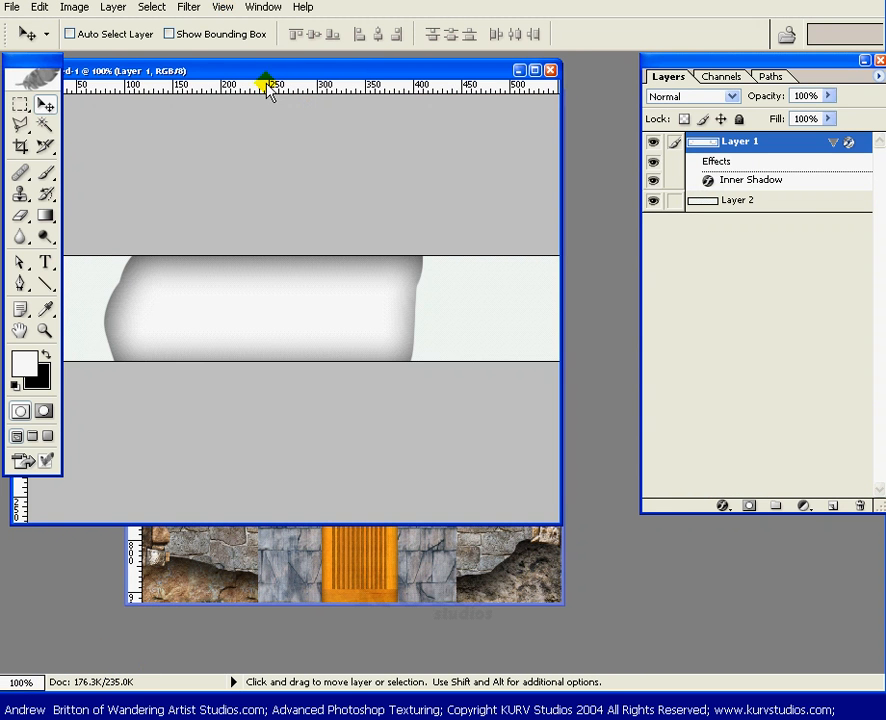
pyautogui.moveTo(267, 83); pyautogui.dragTo(322, 200)
pyautogui.click(652, 163)
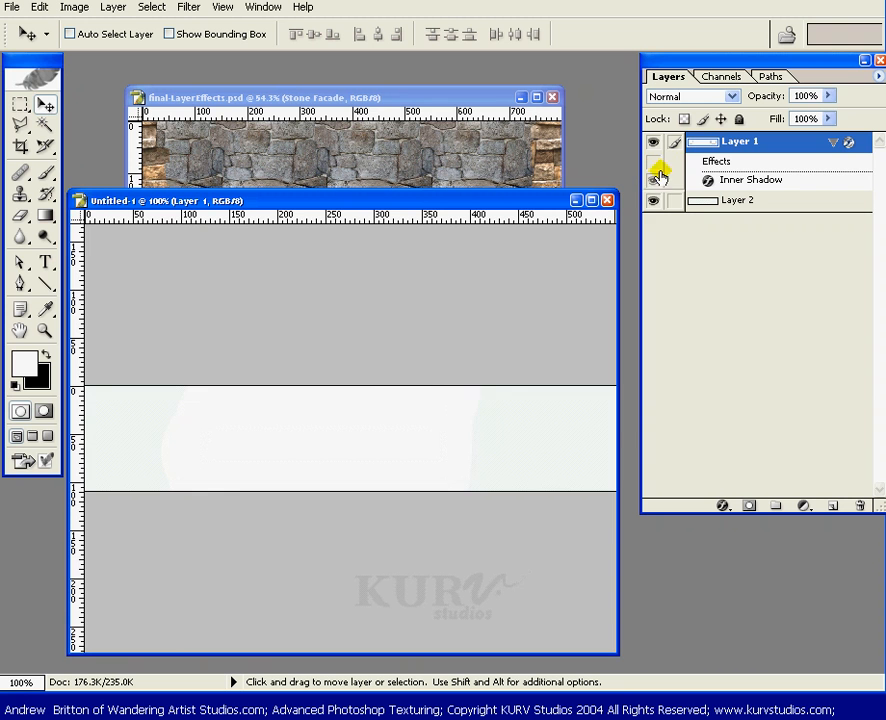
pyautogui.click(654, 199)
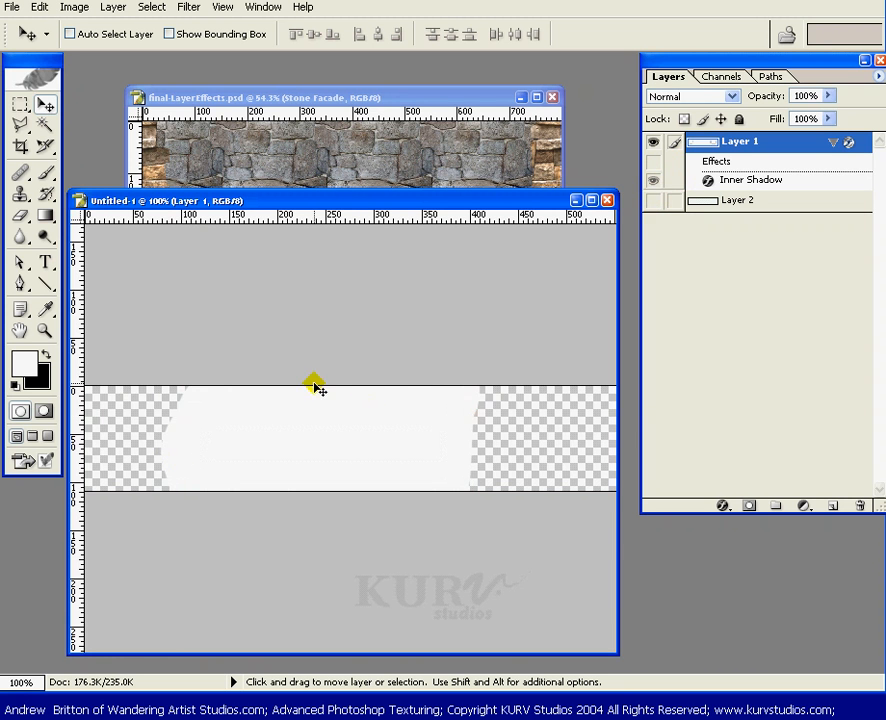
pyautogui.click(654, 201)
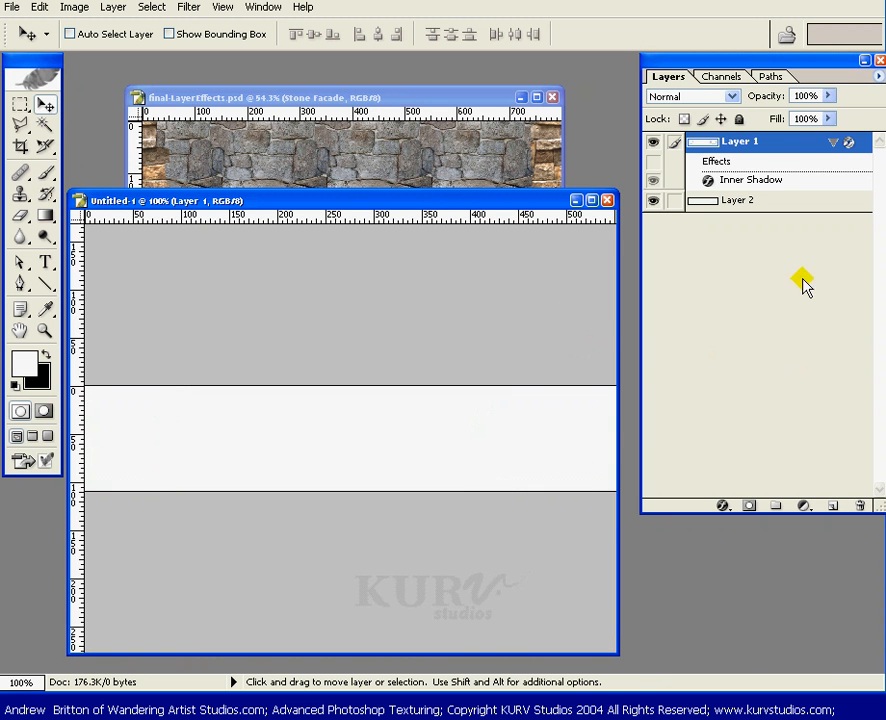
pyautogui.click(767, 199)
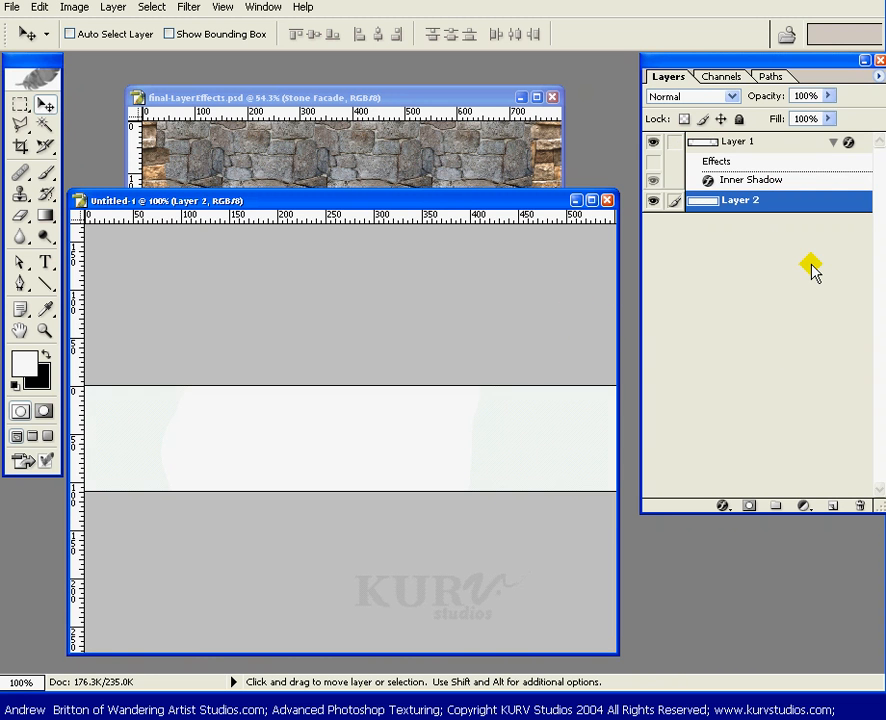
pyautogui.click(653, 162)
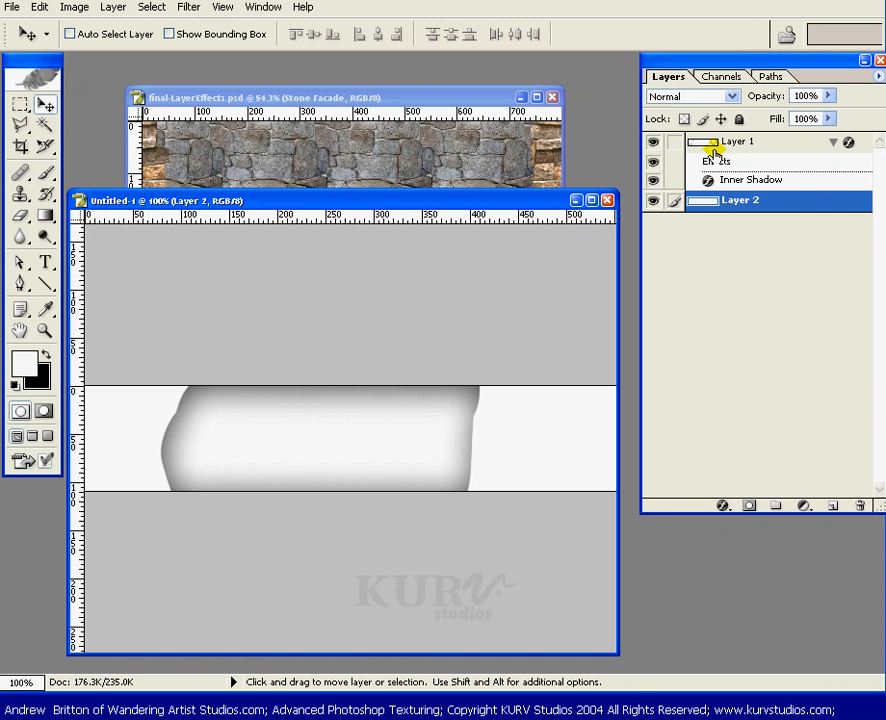
# Paint a rounded blob onto Layer 1's right end and erase a strip through its left part.
pyautogui.press('b')
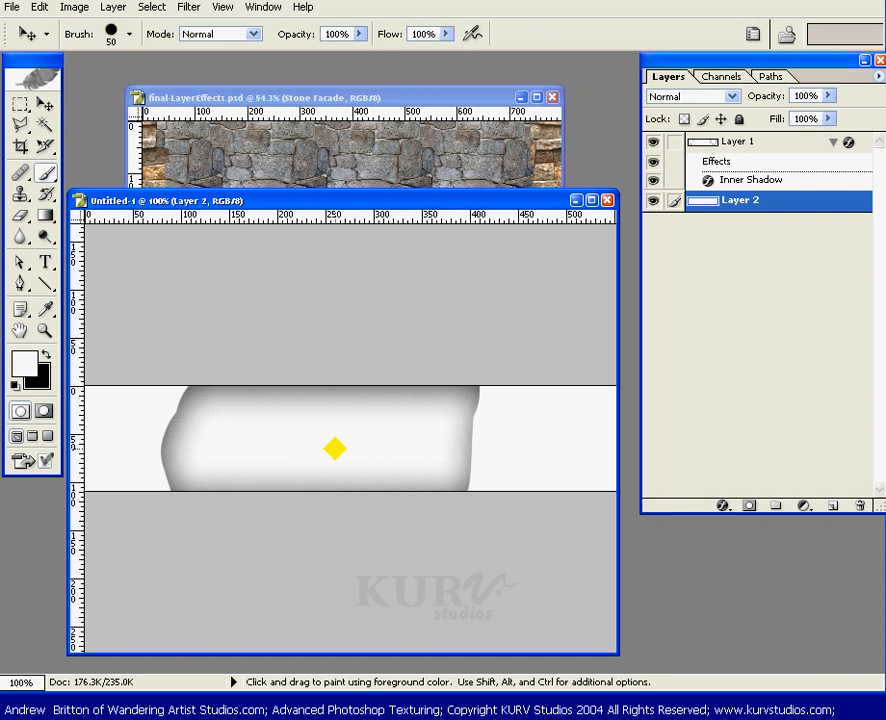
pyautogui.click(516, 442)
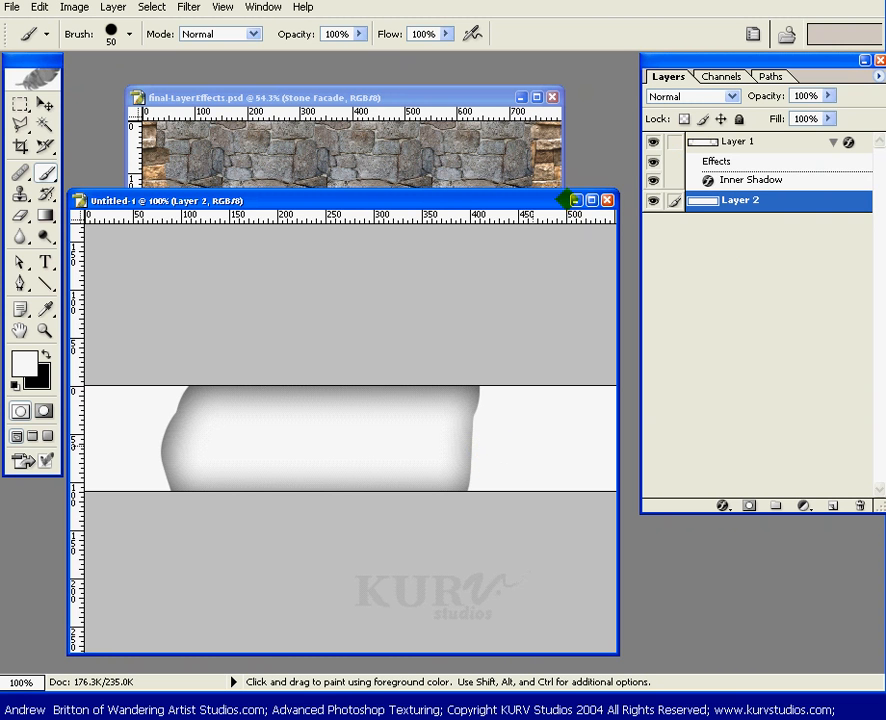
pyautogui.click(733, 142)
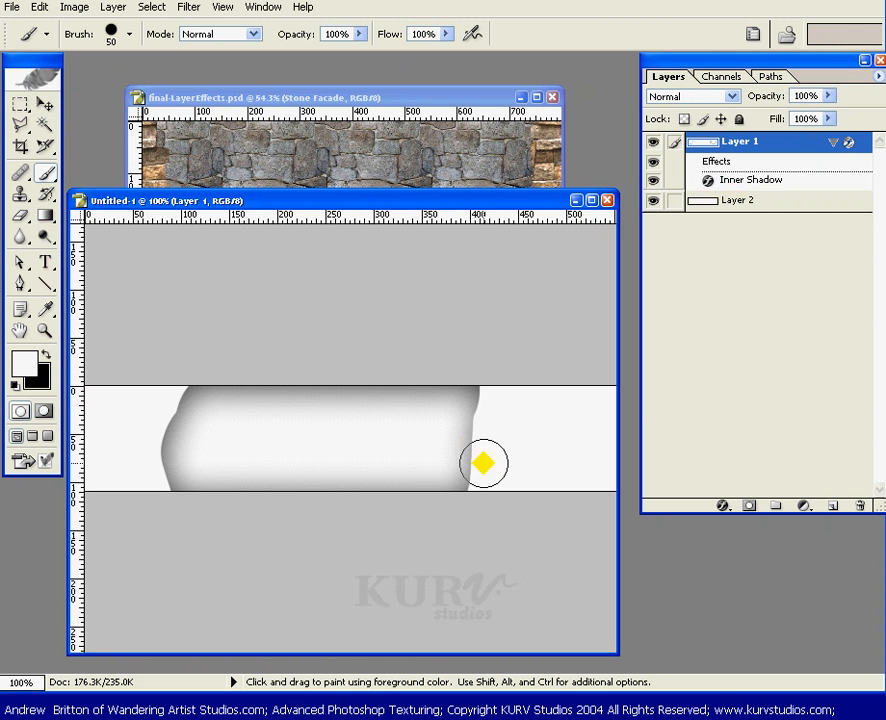
pyautogui.moveTo(483, 463)
pyautogui.mouseDown()
pyautogui.moveTo(537, 439)
pyautogui.moveTo(566, 446)
pyautogui.moveTo(558, 458)
pyautogui.moveTo(536, 446)
pyautogui.moveTo(543, 421)
pyautogui.moveTo(543, 450)
pyautogui.moveTo(524, 459)
pyautogui.moveTo(474, 442)
pyautogui.moveTo(513, 448)
pyautogui.moveTo(483, 432)
pyautogui.moveTo(439, 450)
pyautogui.moveTo(513, 438)
pyautogui.moveTo(458, 462)
pyautogui.moveTo(507, 456)
pyautogui.mouseUp()
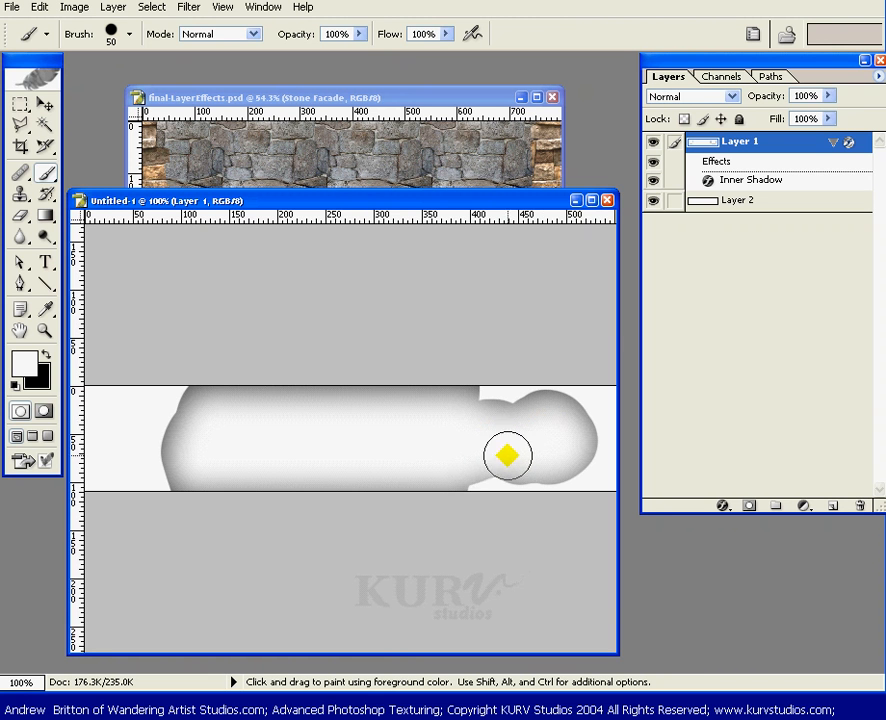
pyautogui.press('e')
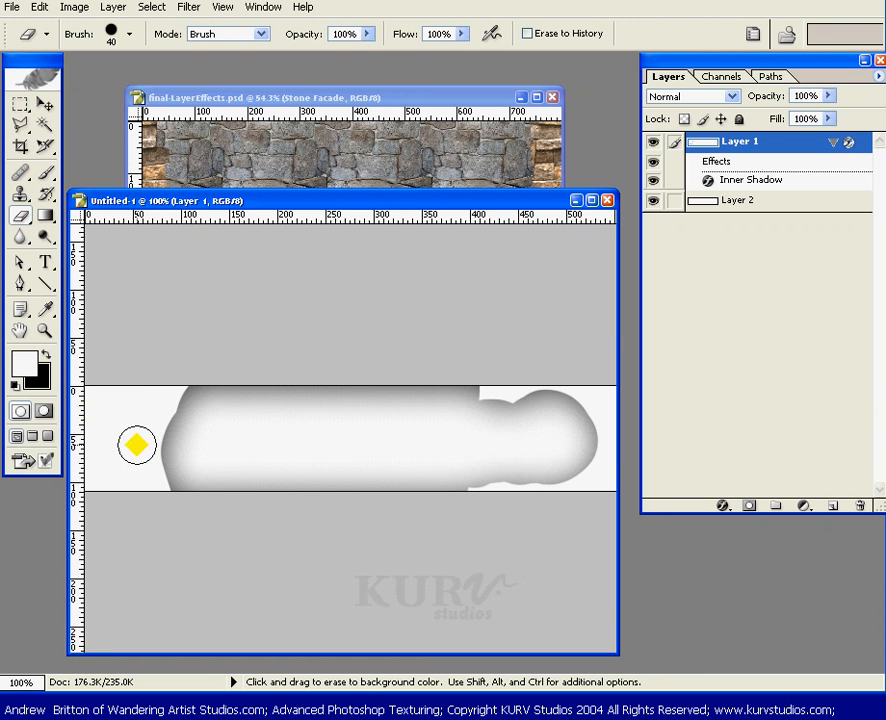
pyautogui.moveTo(137, 444)
pyautogui.mouseDown()
pyautogui.moveTo(177, 426)
pyautogui.moveTo(219, 438)
pyautogui.moveTo(314, 432)
pyautogui.moveTo(389, 450)
pyautogui.moveTo(459, 436)
pyautogui.moveTo(375, 477)
pyautogui.moveTo(336, 471)
pyautogui.mouseUp()
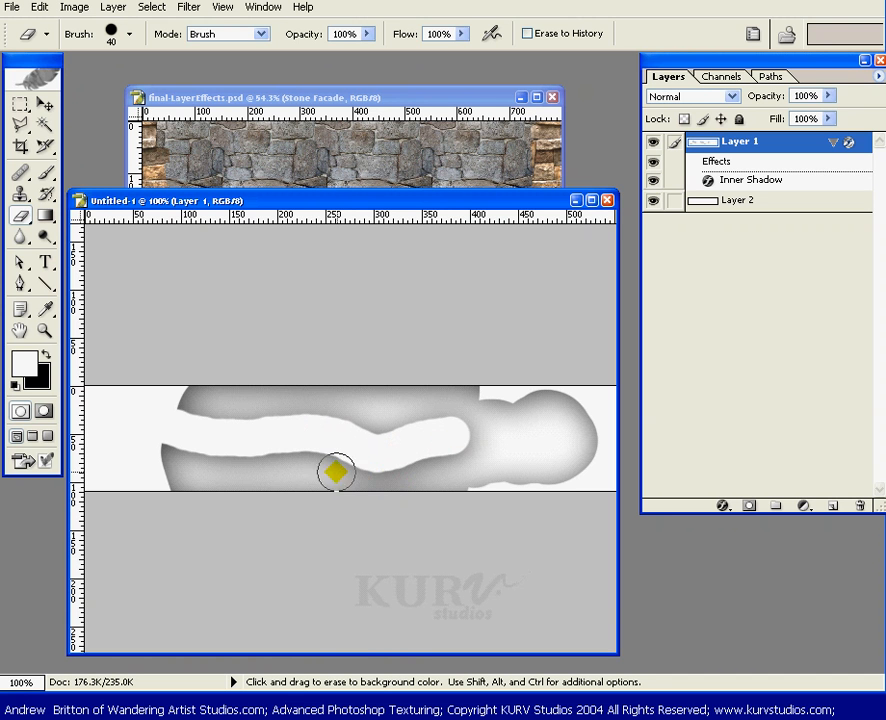
# Repaint the erased gap on Layer 1 in white, undoing a stray black stroke.
pyautogui.press('h')
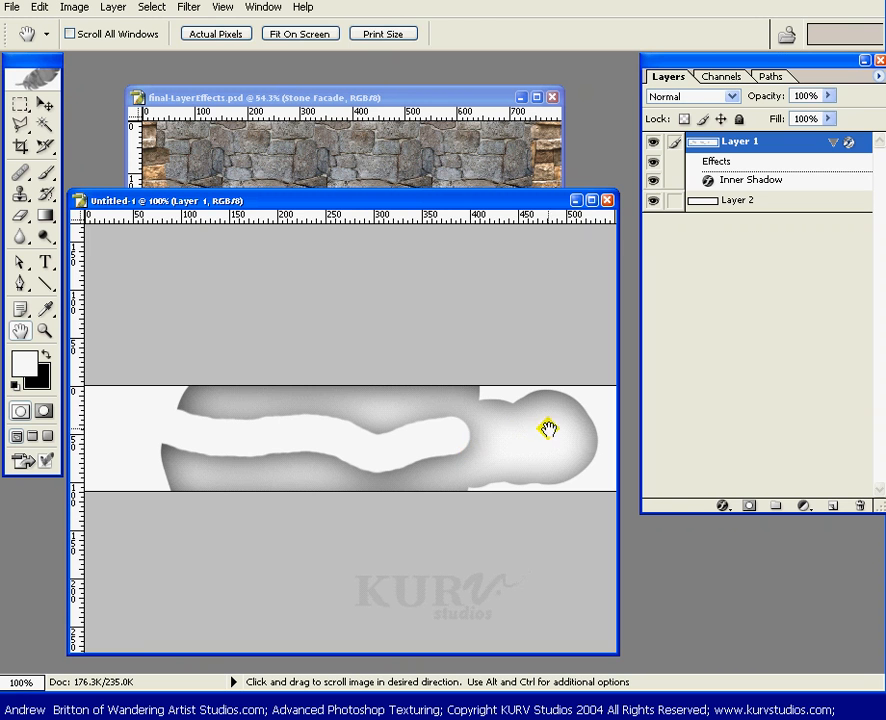
pyautogui.press('b')
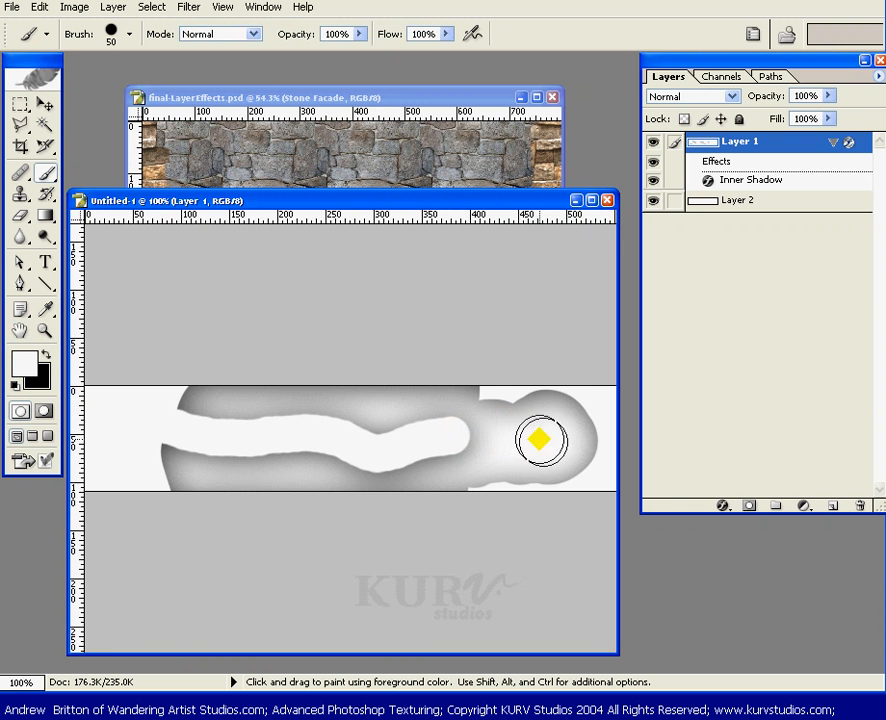
pyautogui.press('x')
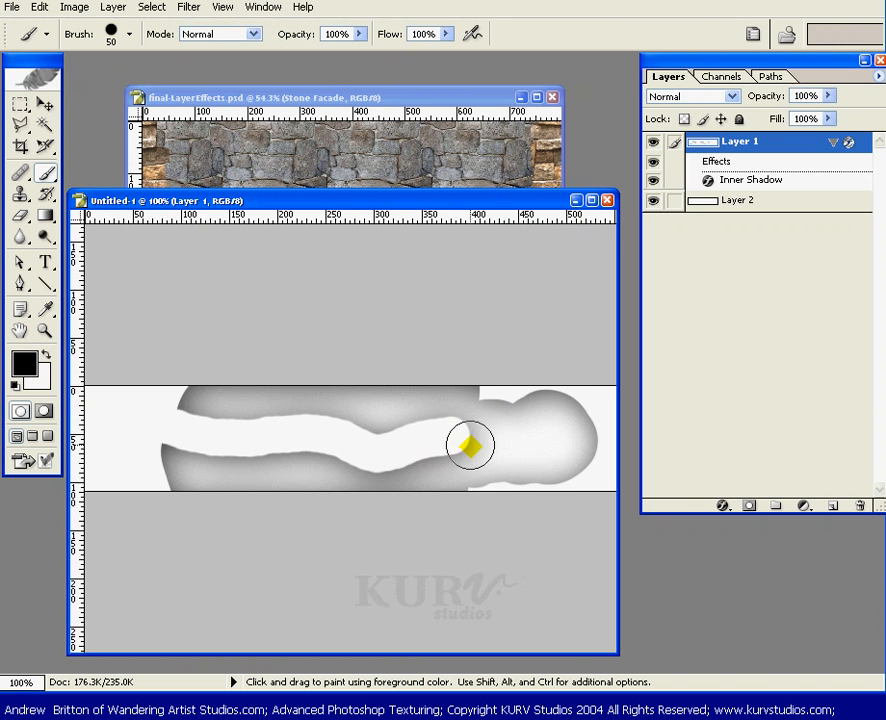
pyautogui.moveTo(466, 441); pyautogui.dragTo(424, 421)
pyautogui.hotkey('ctrl', 'z')
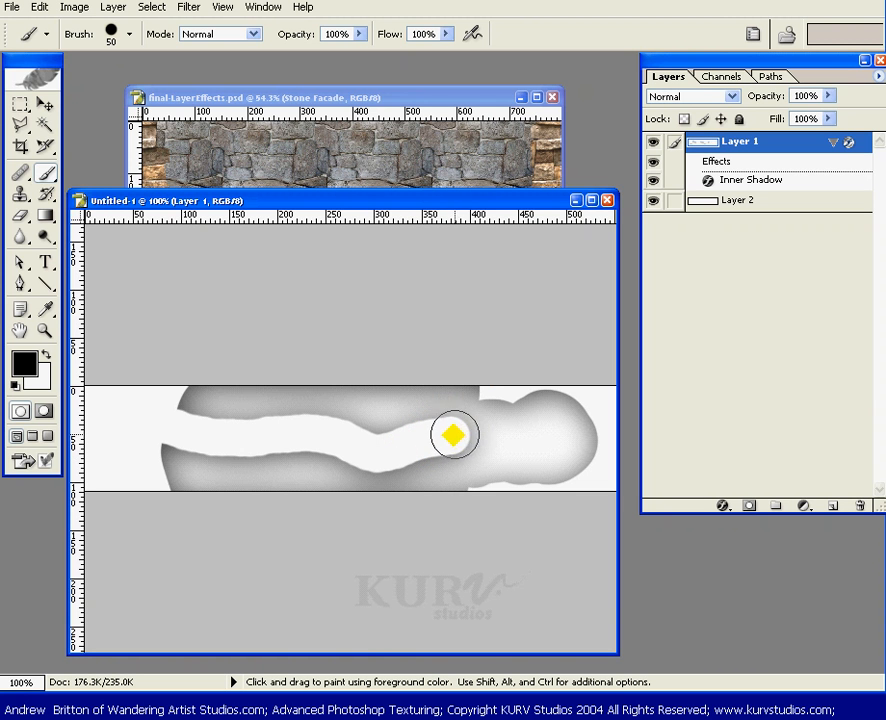
pyautogui.press('x')
pyautogui.moveTo(471, 431)
pyautogui.mouseDown()
pyautogui.moveTo(351, 461)
pyautogui.moveTo(321, 423)
pyautogui.moveTo(365, 448)
pyautogui.moveTo(297, 453)
pyautogui.moveTo(277, 445)
pyautogui.moveTo(221, 464)
pyautogui.moveTo(224, 414)
pyautogui.moveTo(178, 437)
pyautogui.mouseUp()
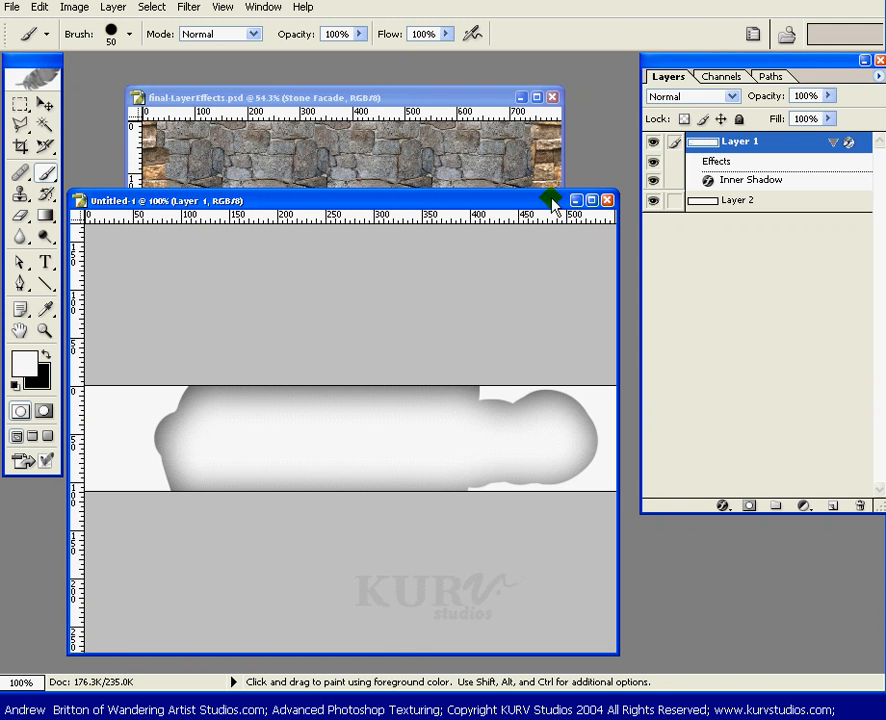
# Close Untitled-1 without saving and pick the Clone Stamp tool.
pyautogui.click(607, 201)
pyautogui.click(451, 316)
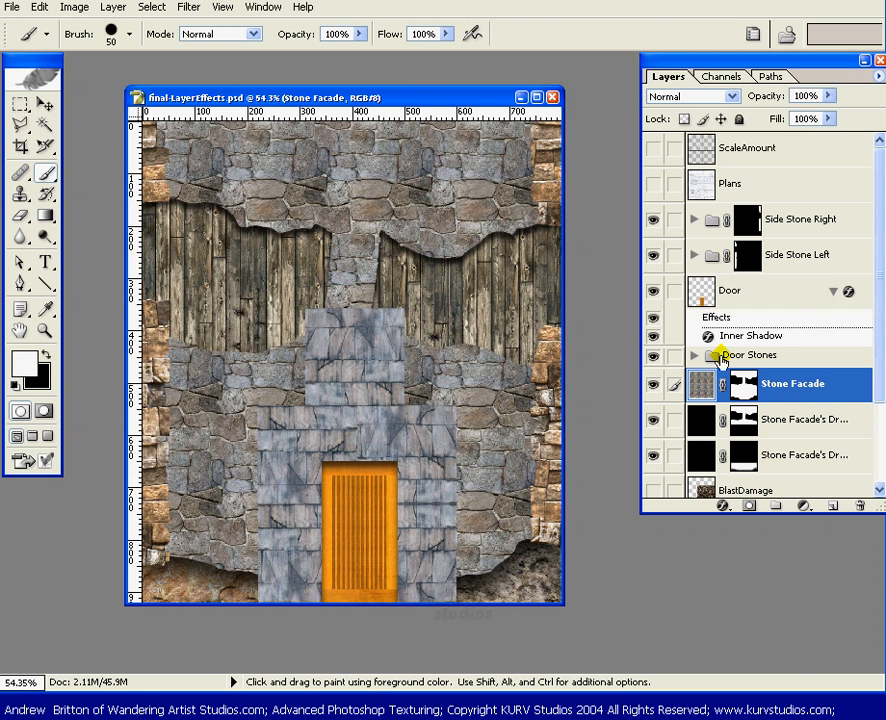
pyautogui.click(18, 194)
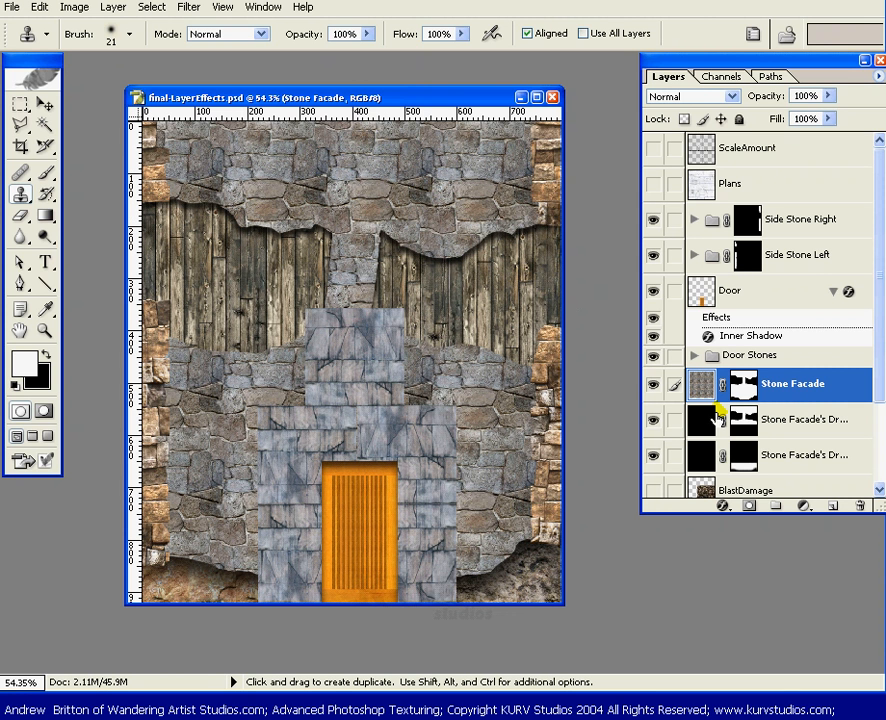
# Apply an Inner Shadow effect to the Stone Facade layer and confirm it.
pyautogui.click(724, 506)
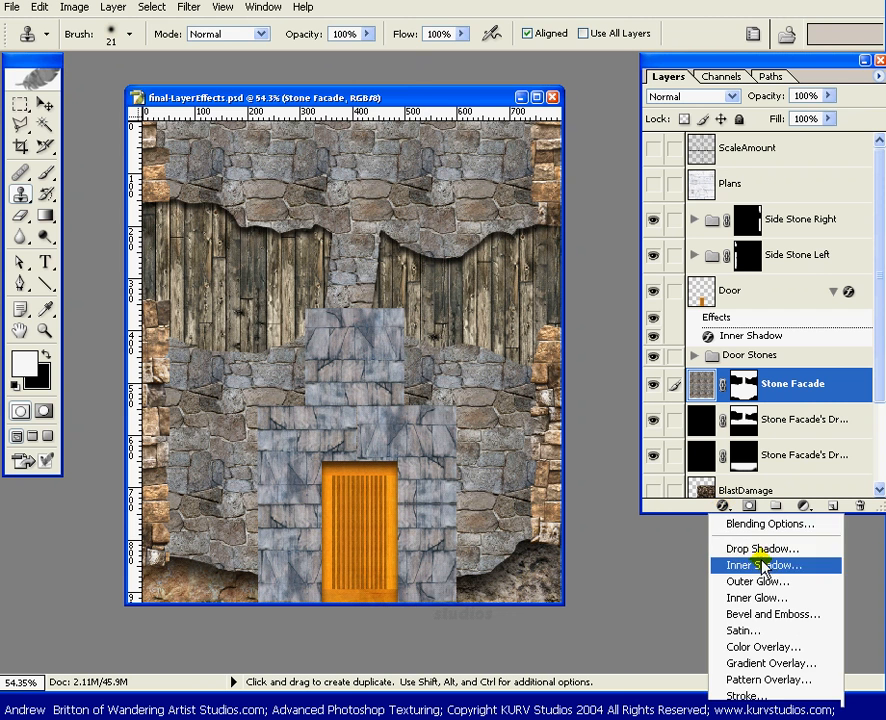
pyautogui.click(735, 674)
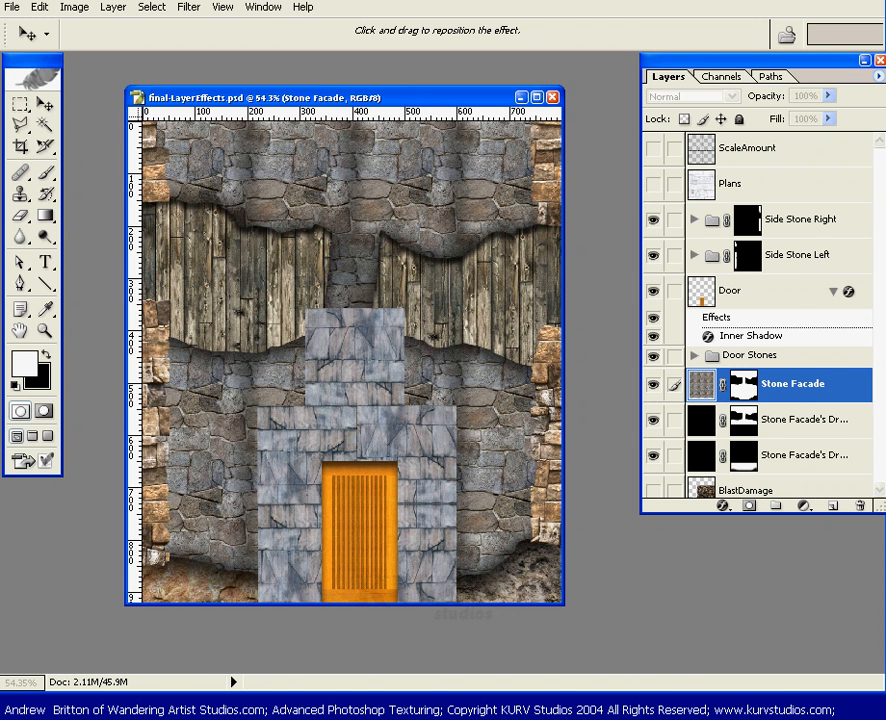
pyautogui.press('Return')
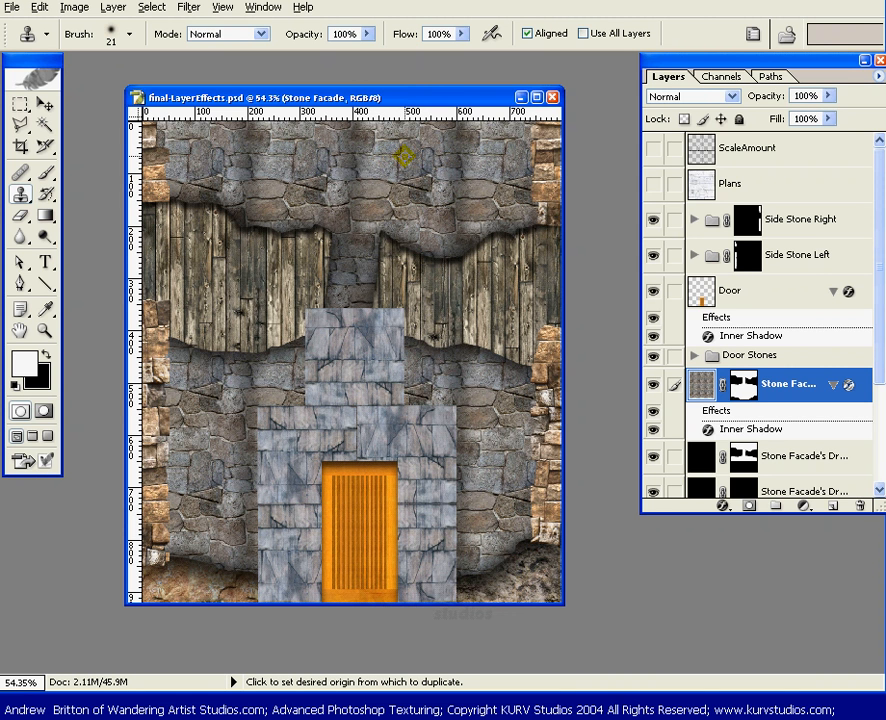
# Set the upper stone wall as the Clone Stamp source.
pyautogui.keyDown('alt'); pyautogui.click(352, 155); pyautogui.keyUp('alt')
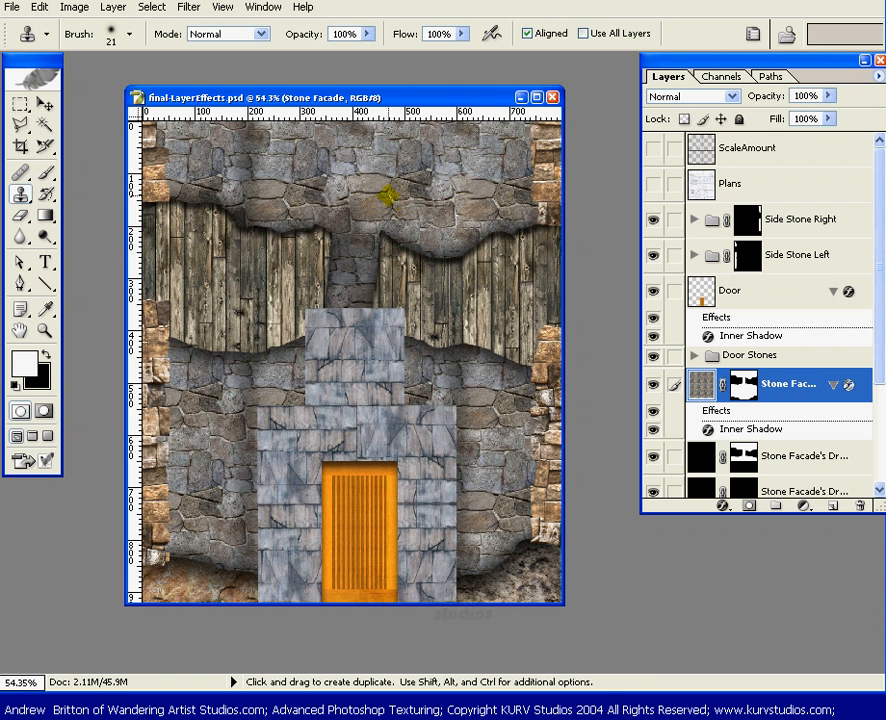
# Zoom into the upper wall and shift the Stone Facade texture a few pixels inside its mask.
pyautogui.press('z')
pyautogui.moveTo(314, 160); pyautogui.dragTo(463, 251)
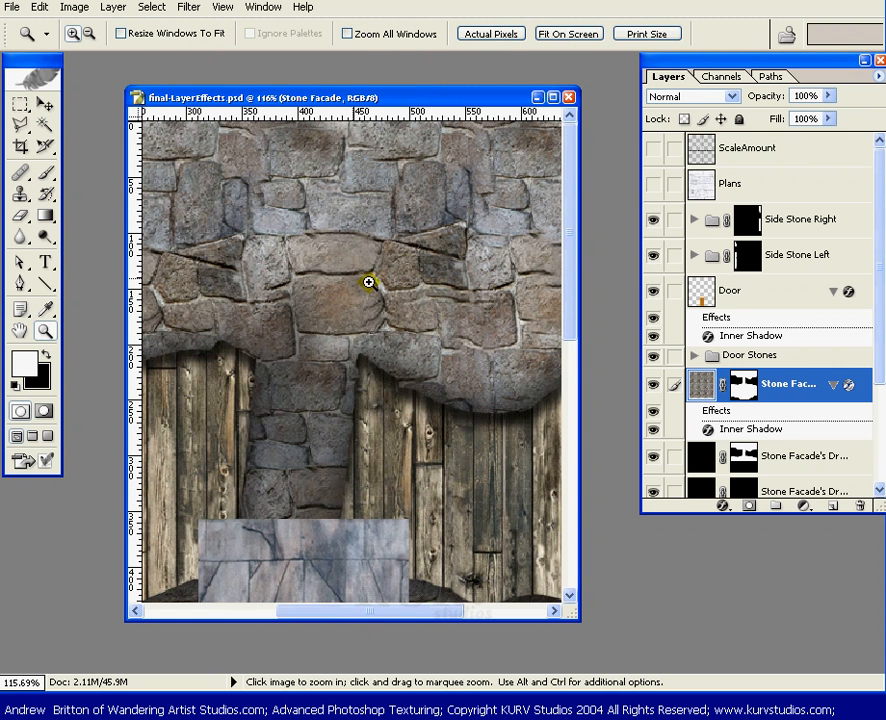
pyautogui.press('v')
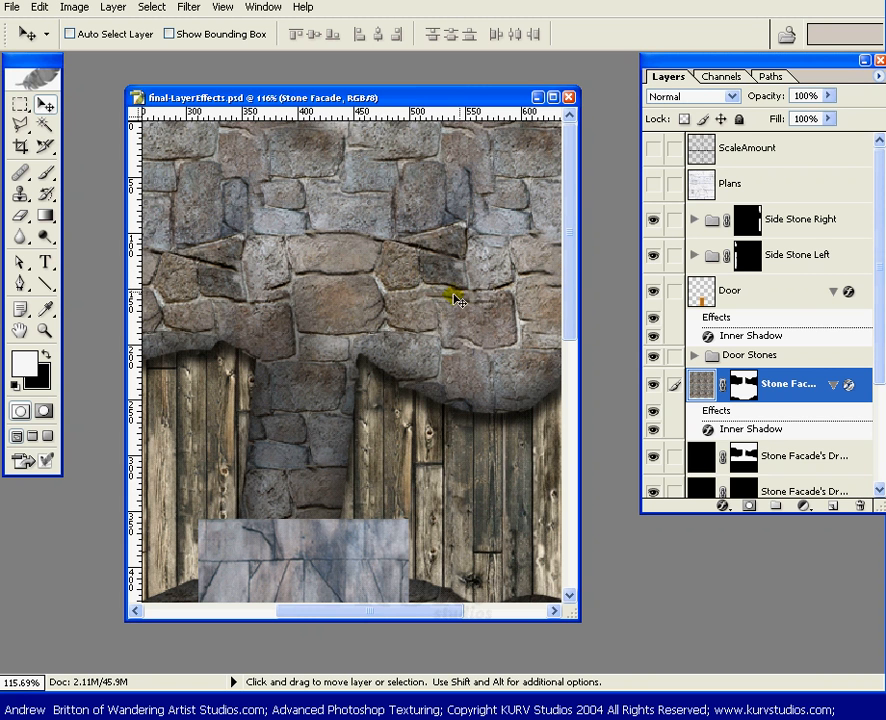
pyautogui.click(556, 612)
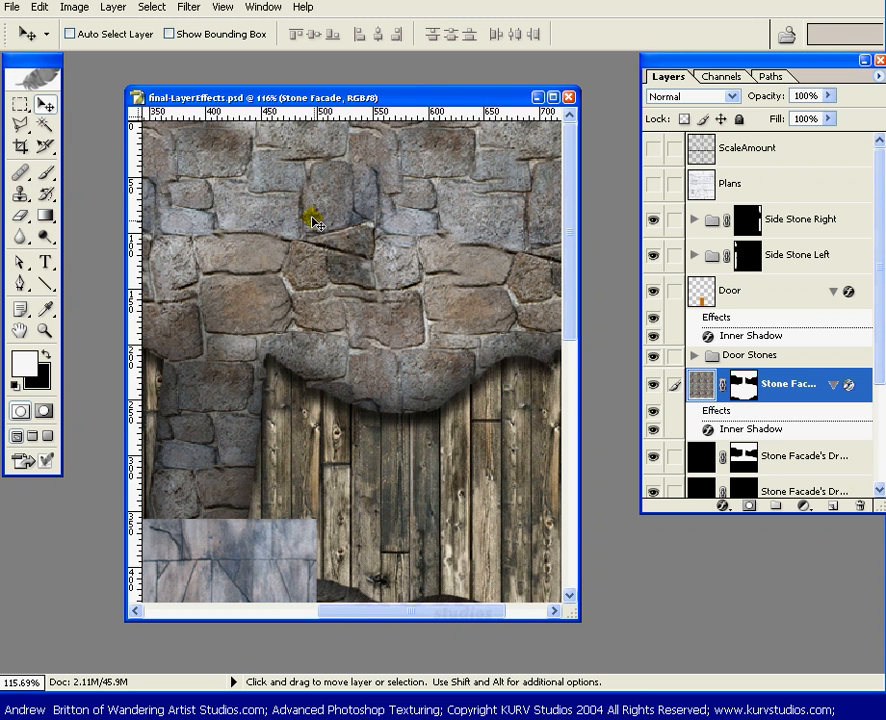
pyautogui.moveTo(316, 222); pyautogui.dragTo(313, 214)
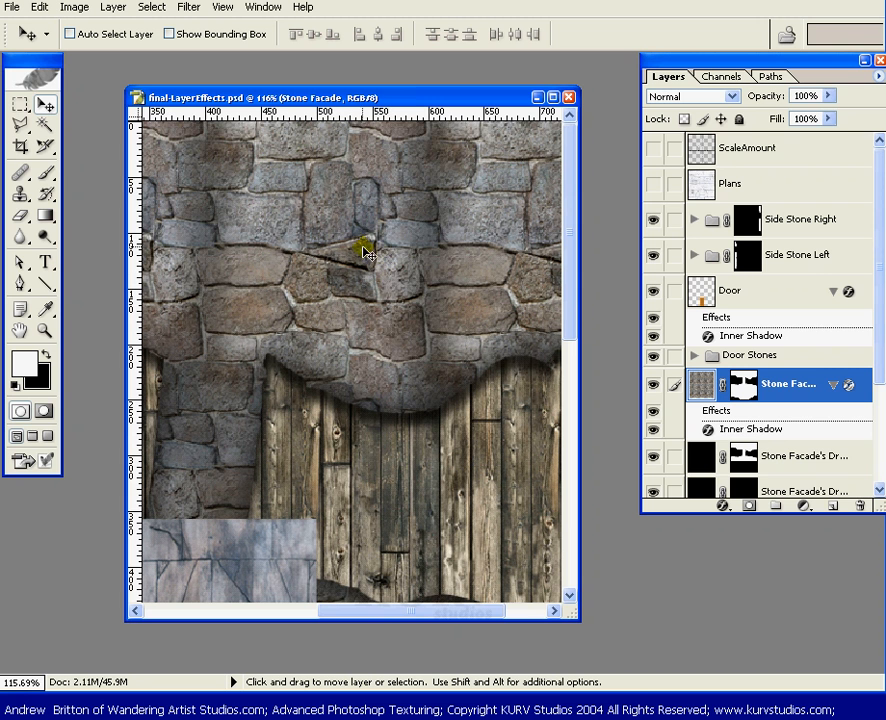
pyautogui.moveTo(375, 232); pyautogui.dragTo(373, 222)
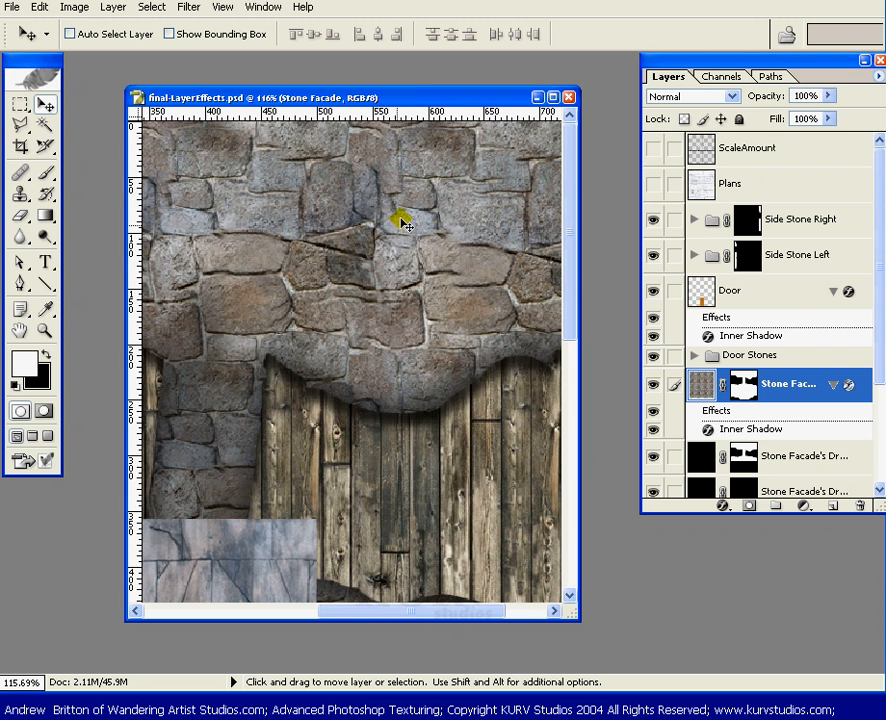
pyautogui.hotkey('ctrl', 'z')
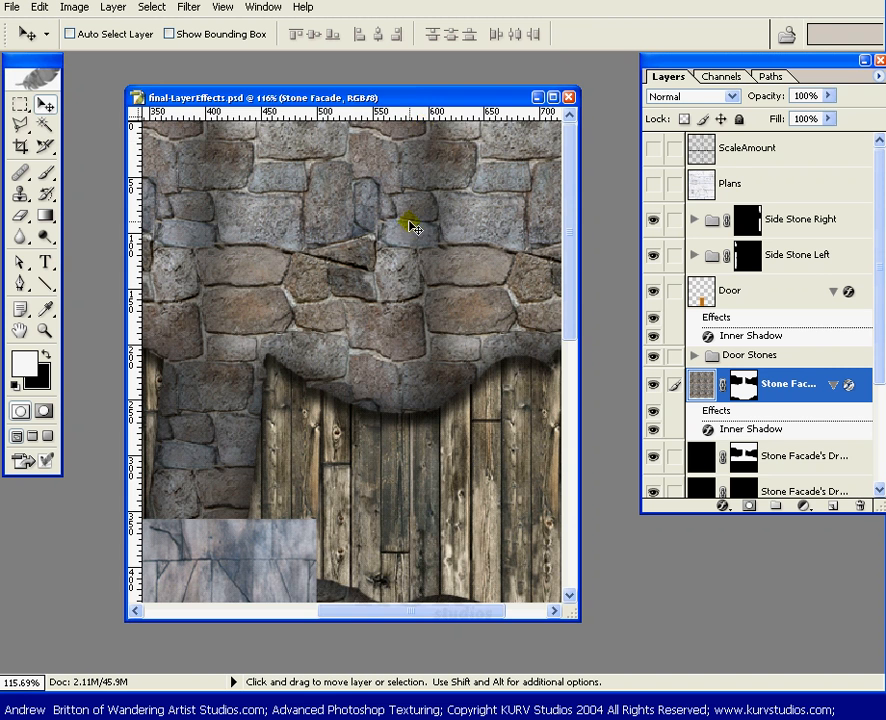
pyautogui.hotkey('ctrl', '0')
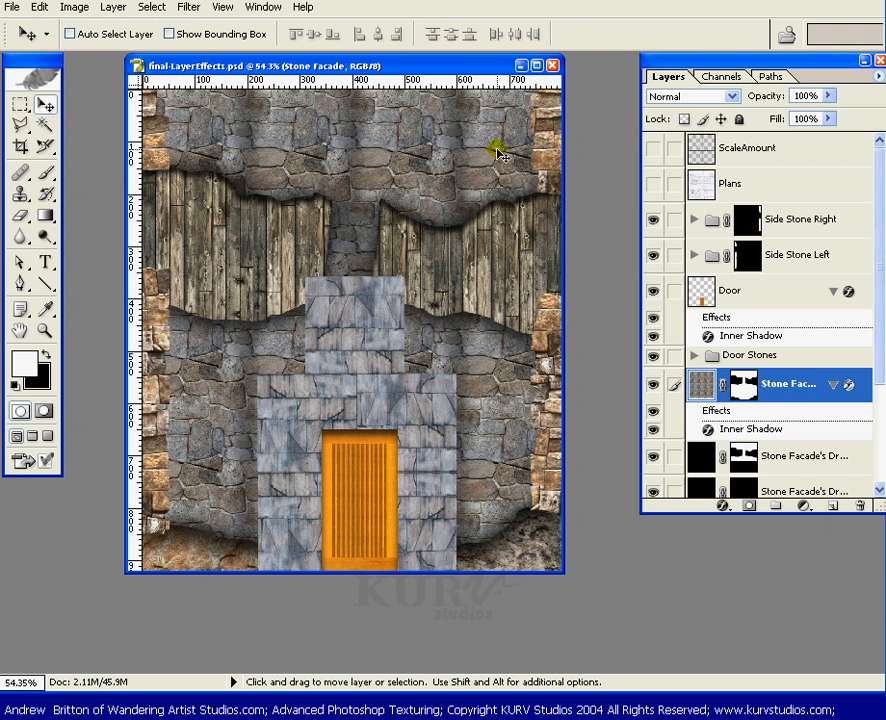
# Duplicate the Stone Facade layer and hide the inner shadow effects on both layers.
pyautogui.click(805, 388)
pyautogui.moveTo(805, 388); pyautogui.dragTo(831, 505)
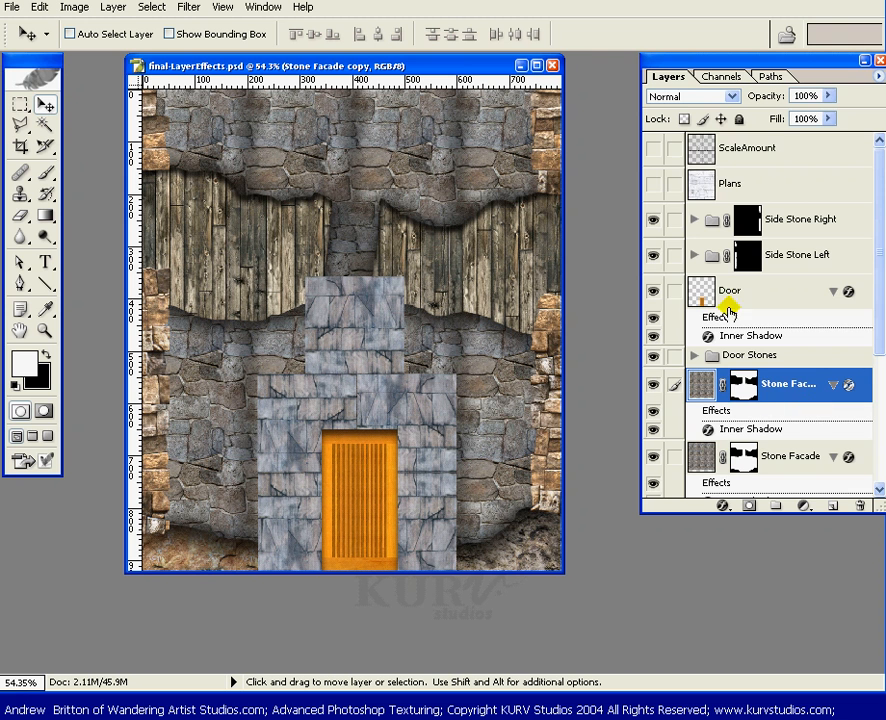
pyautogui.moveTo(879, 355); pyautogui.dragTo(880, 376)
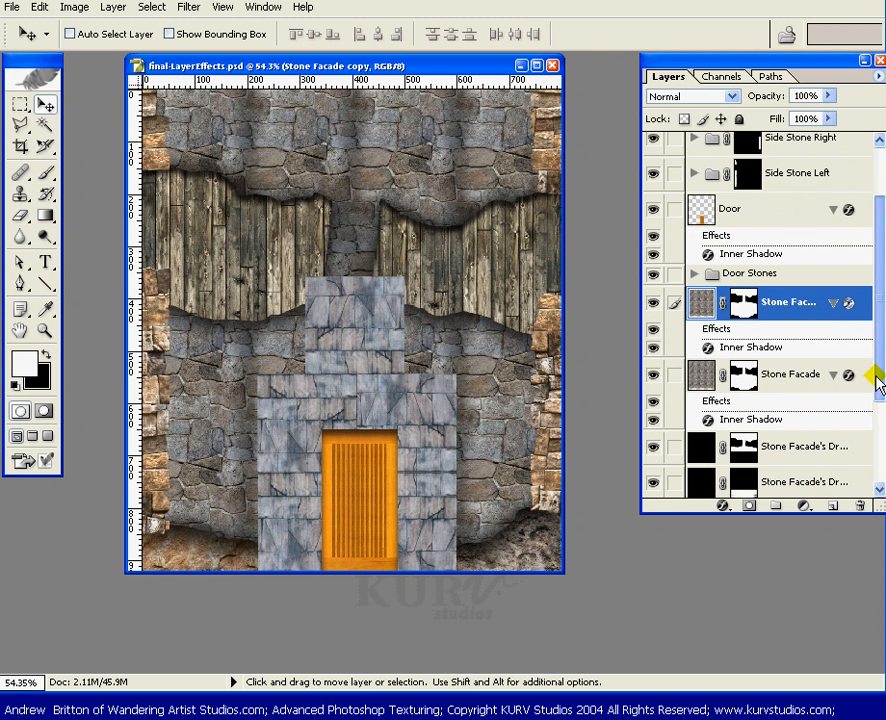
pyautogui.click(653, 398)
pyautogui.click(653, 326)
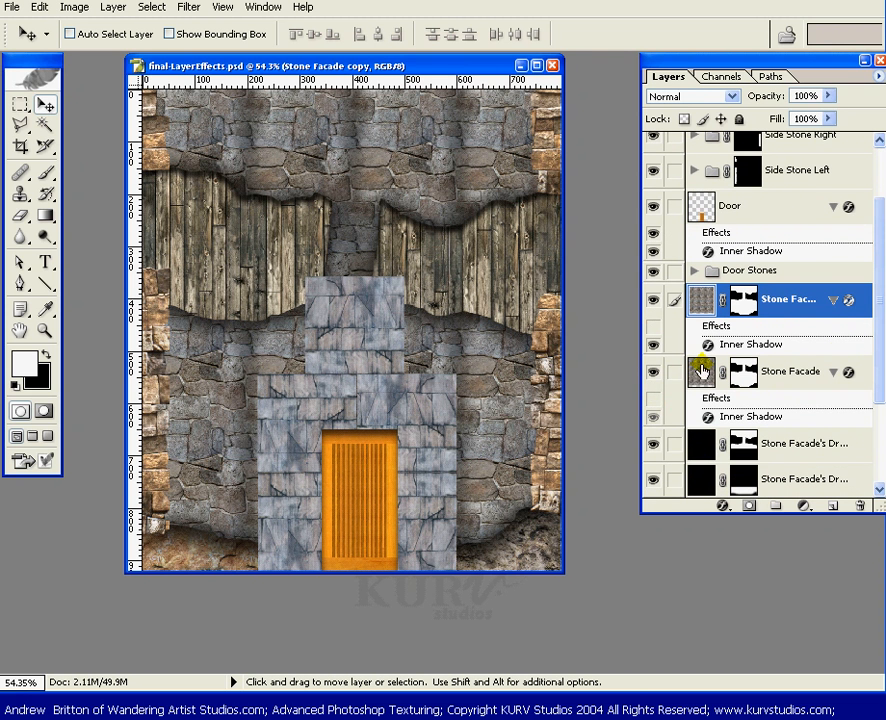
# Discard the copy's mask, duplicate it again, and merge both copies into Stone Facade copy 2.
pyautogui.moveTo(743, 300); pyautogui.dragTo(860, 504)
pyautogui.click(527, 316)
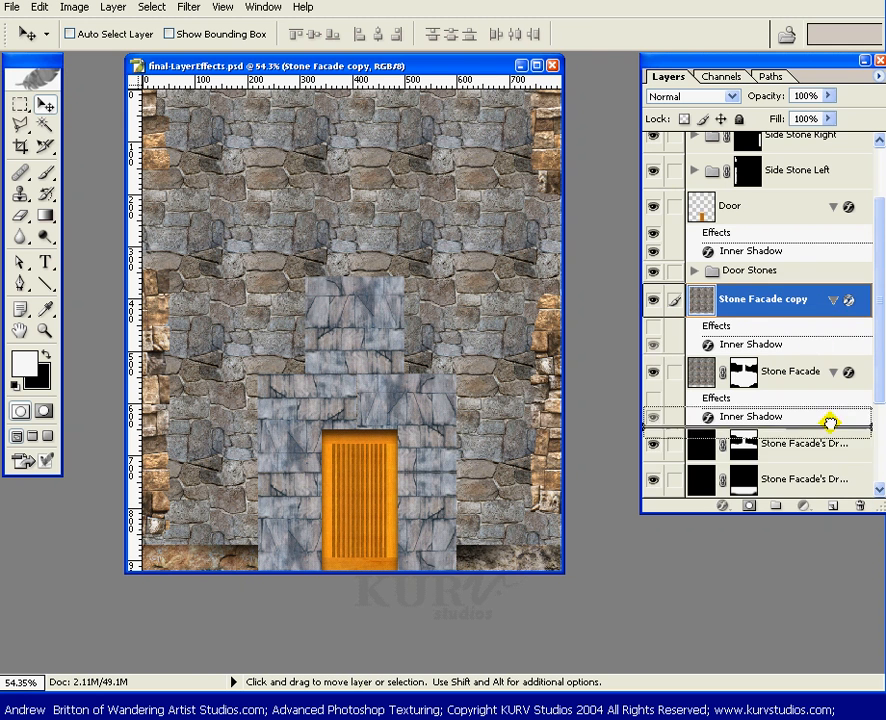
pyautogui.moveTo(835, 490); pyautogui.dragTo(833, 504)
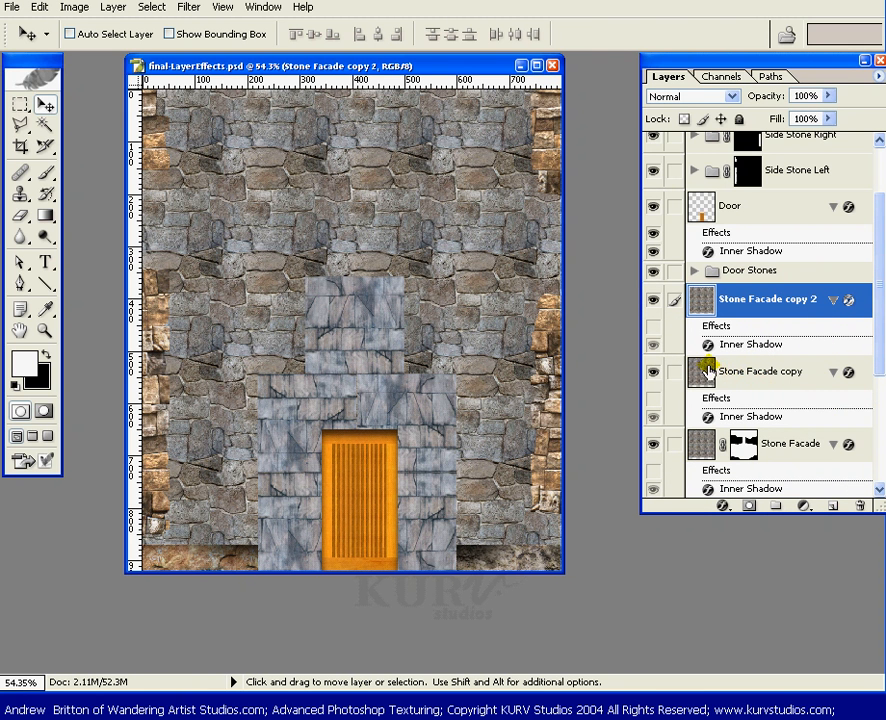
pyautogui.click(674, 371)
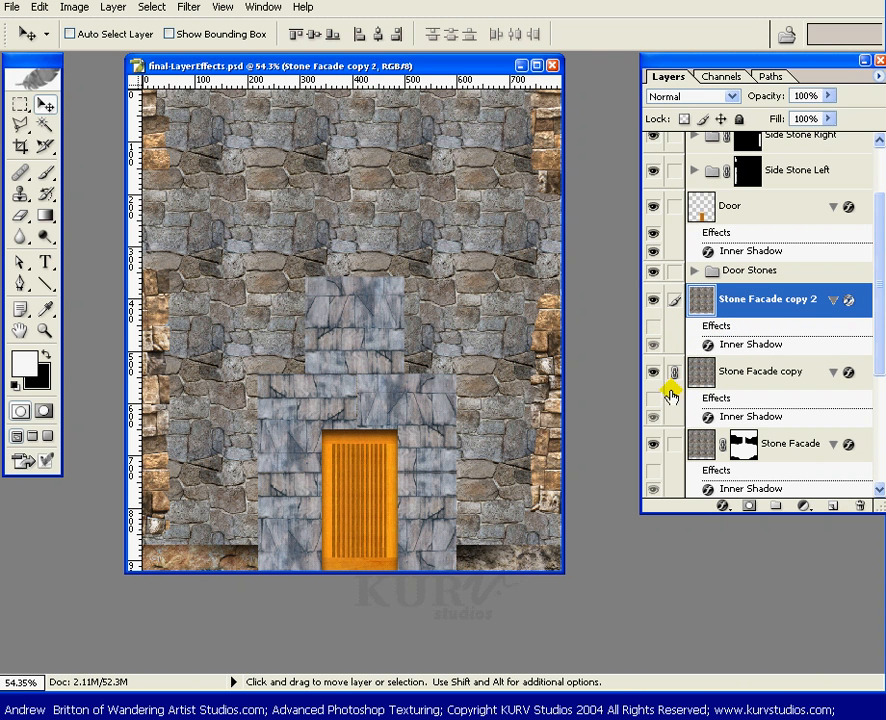
pyautogui.hotkey('ctrl', 'e')
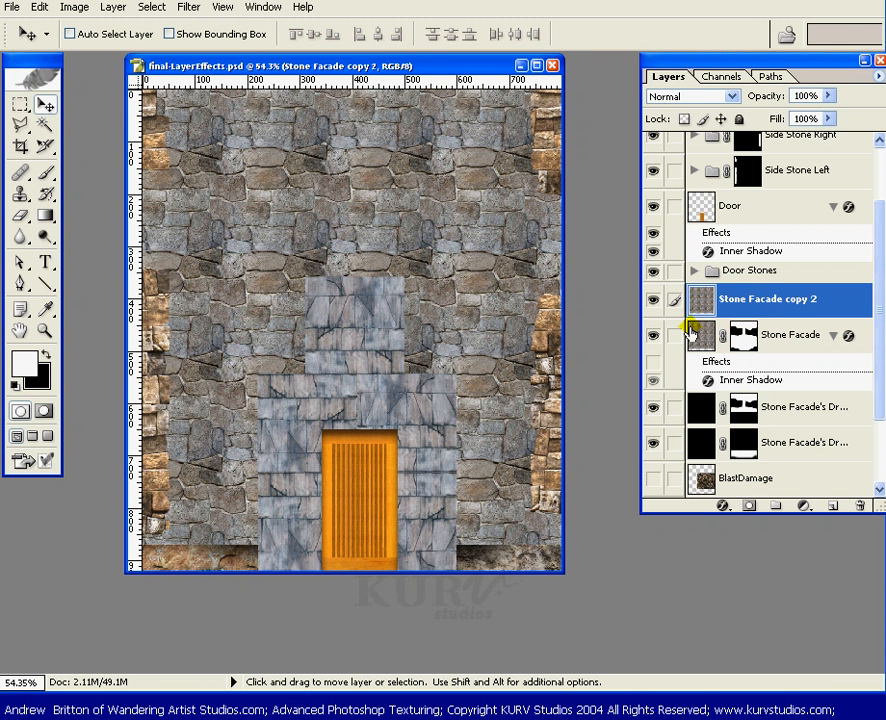
# Give Stone Facade copy 2 a mask loaded from the Stone Facade mask selection.
pyautogui.keyDown('ctrl'); pyautogui.click(742, 338); pyautogui.keyUp('ctrl')
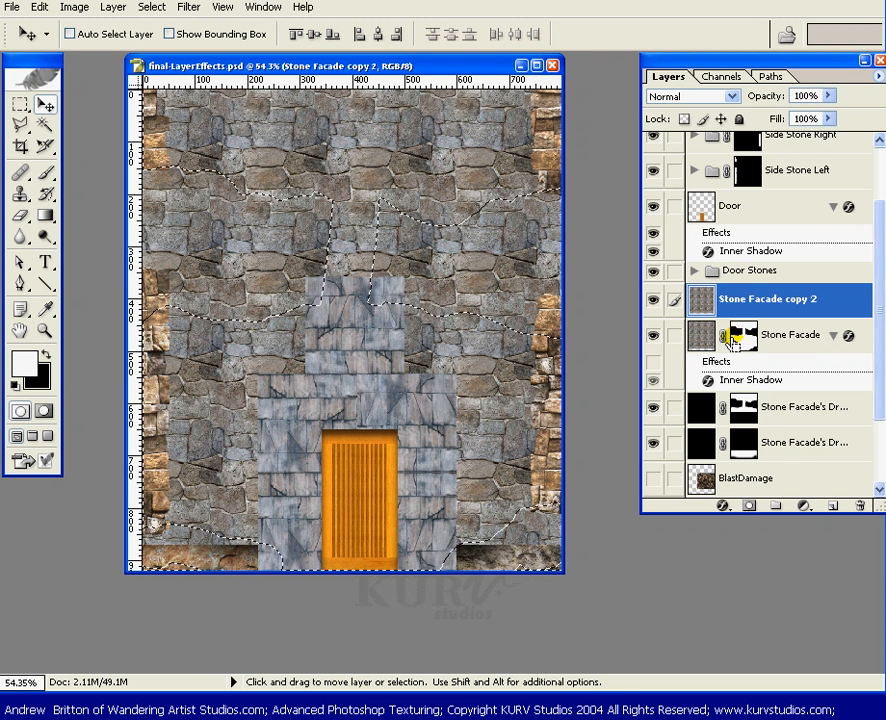
pyautogui.click(750, 303)
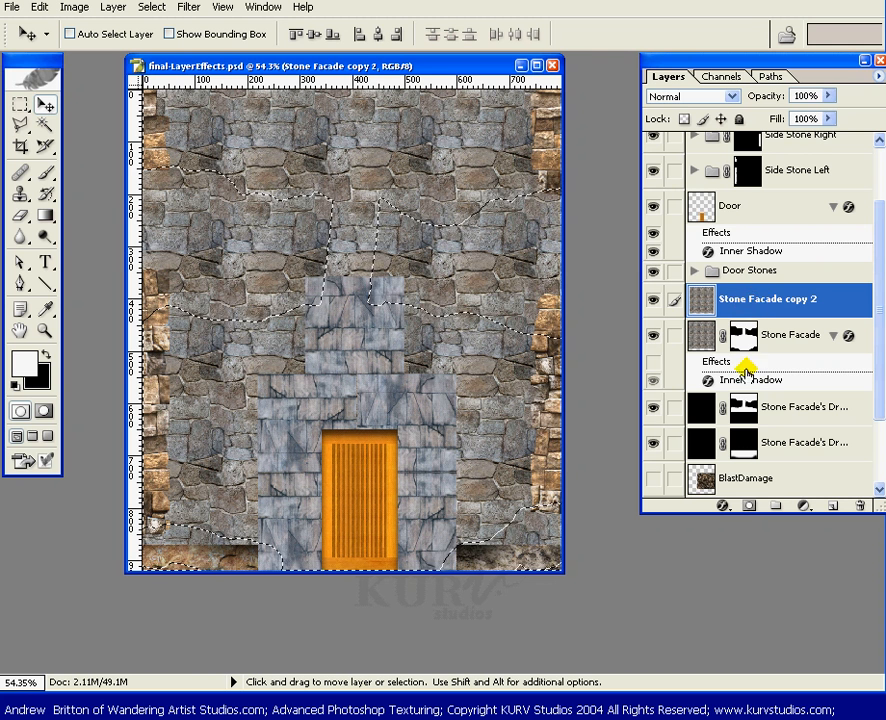
pyautogui.click(748, 502)
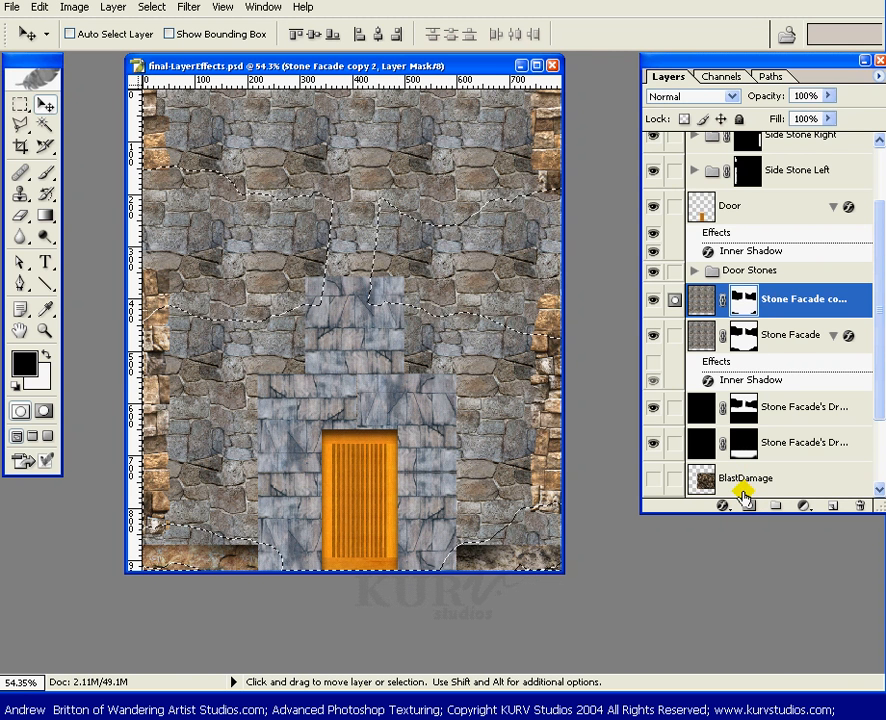
# Copy the Stone Facade inner shadow style and paste it onto Stone Facade copy 2.
pyautogui.click(757, 374)
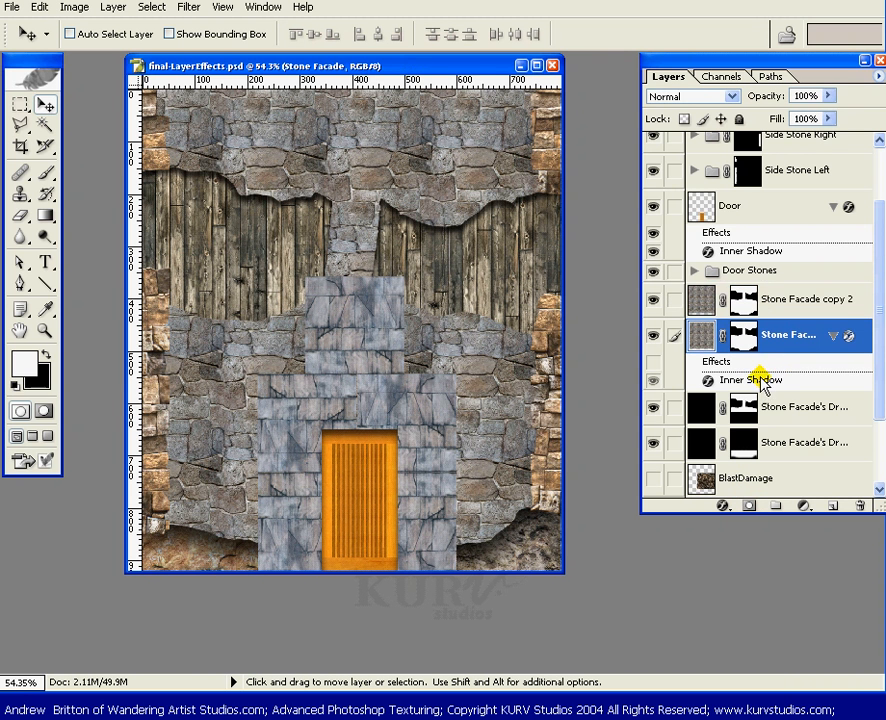
pyautogui.rightClick(763, 377)
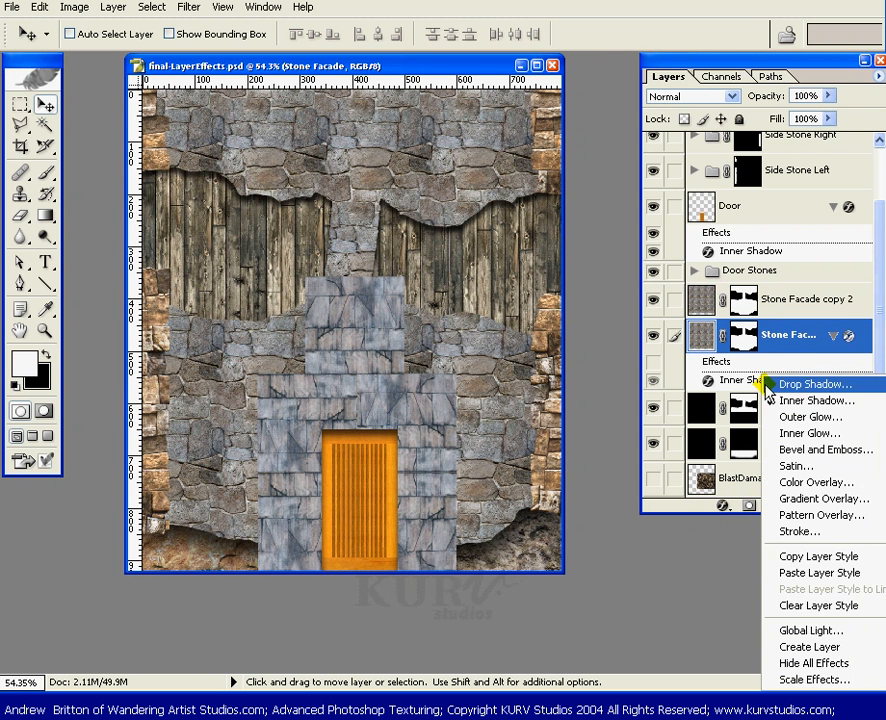
pyautogui.click(810, 557)
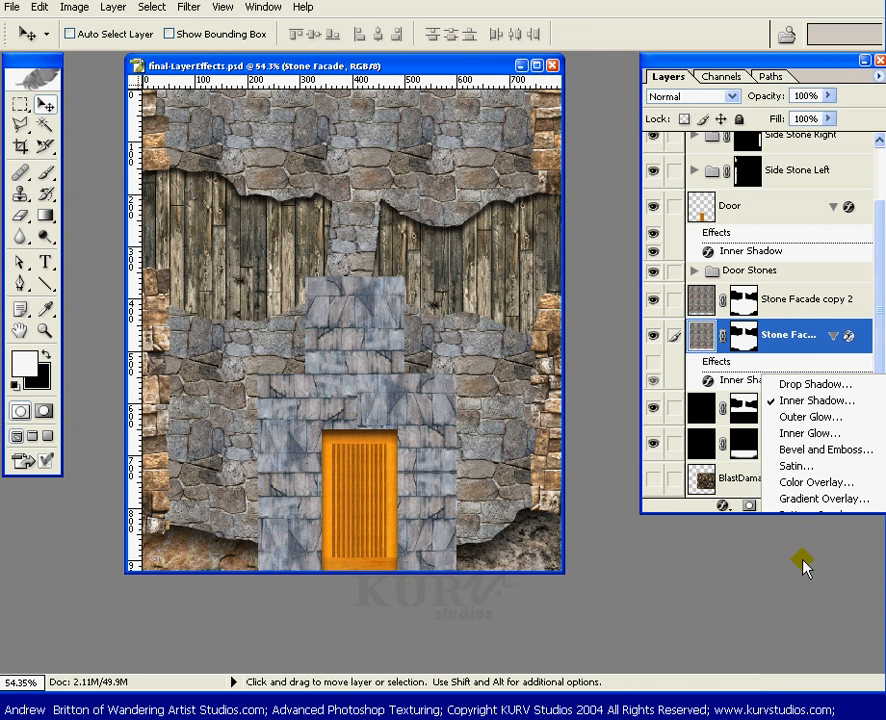
pyautogui.click(798, 304)
pyautogui.rightClick(798, 305)
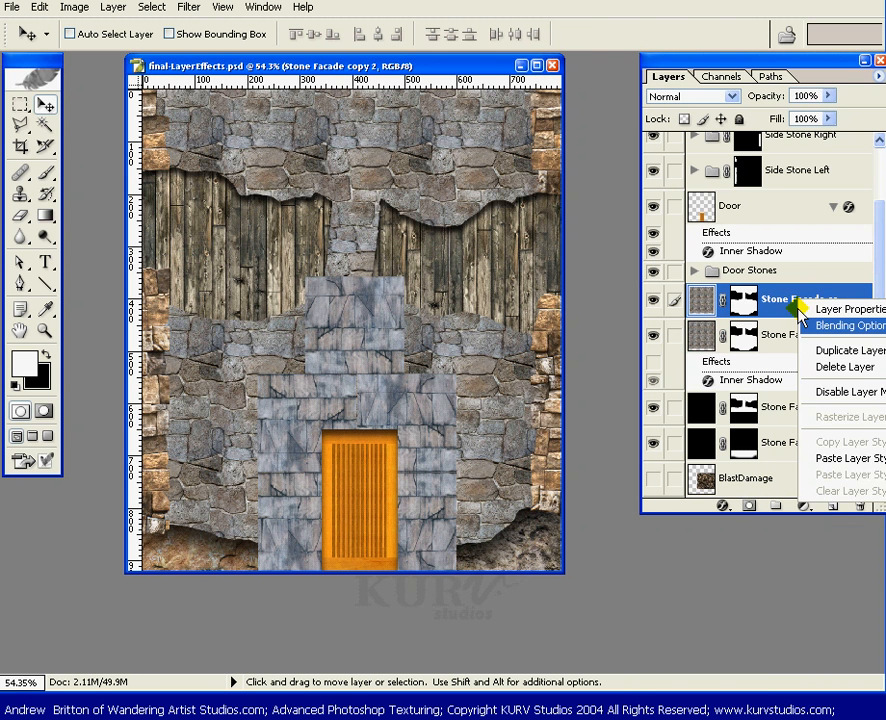
pyautogui.click(833, 459)
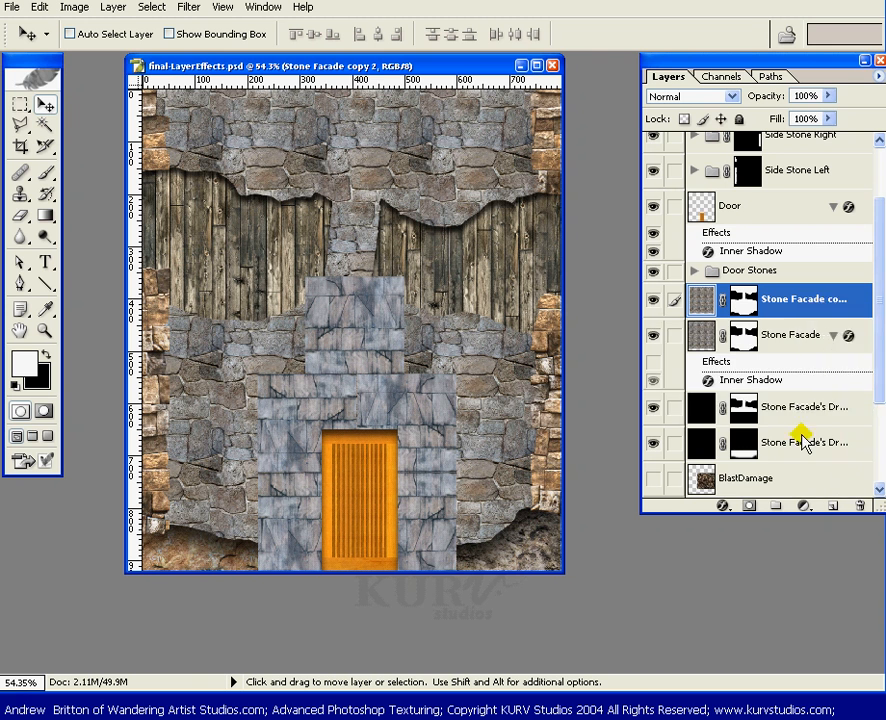
pyautogui.hotkey('ctrl', 'z')
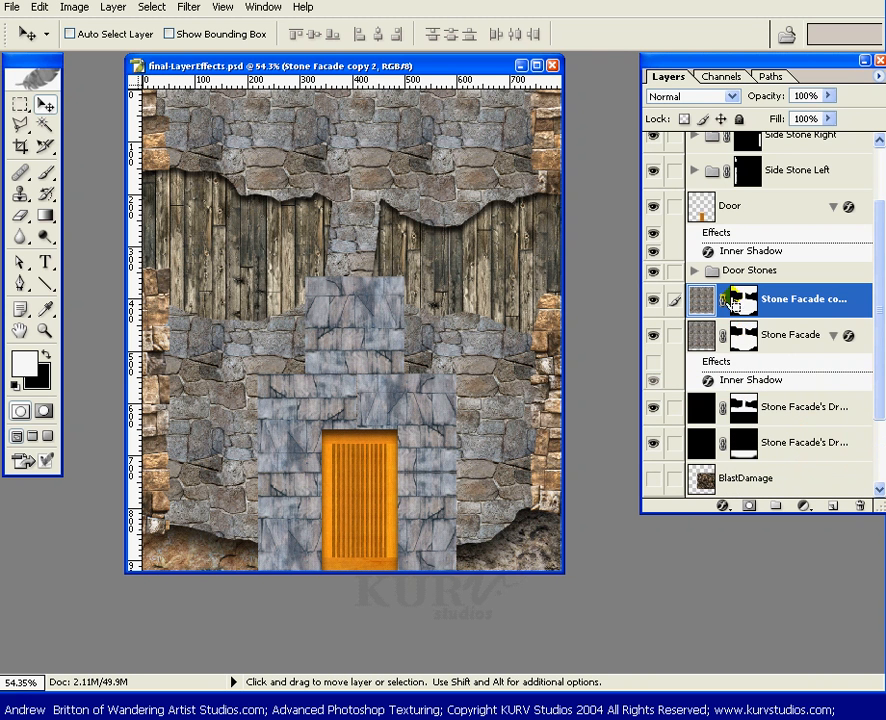
pyautogui.rightClick(703, 305)
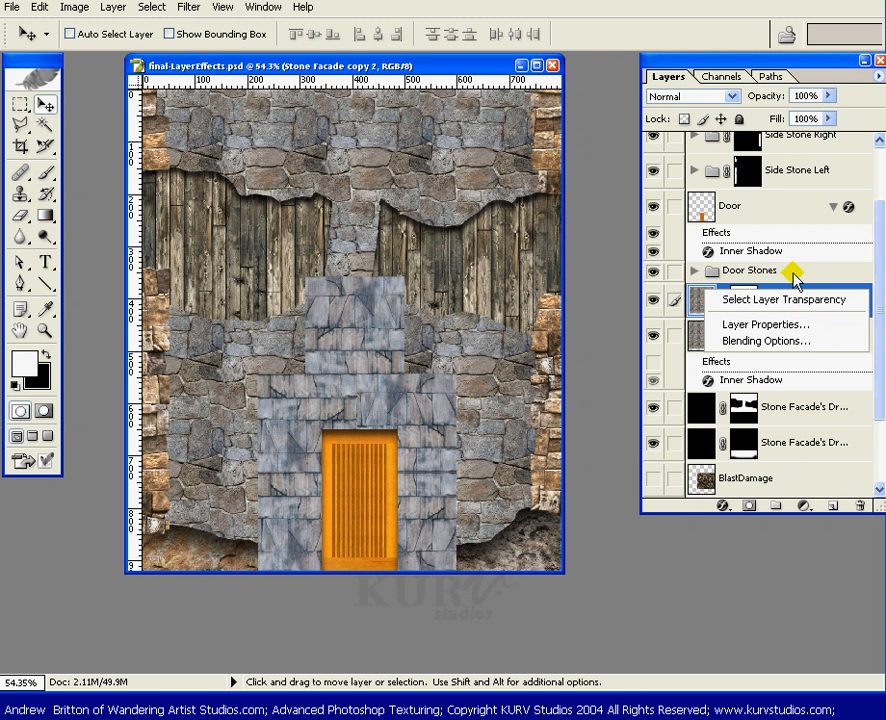
pyautogui.click(790, 284)
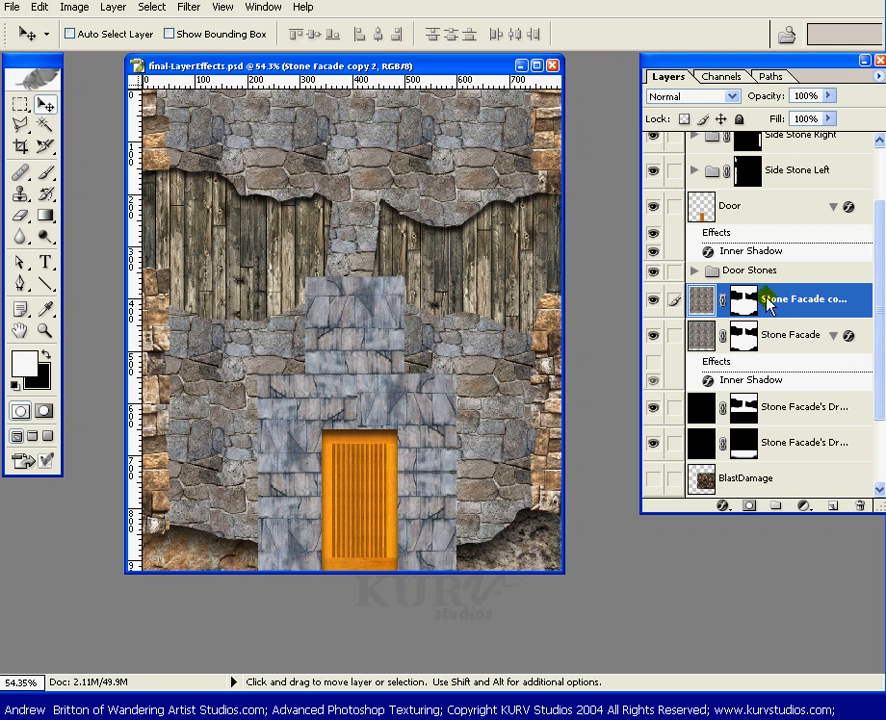
pyautogui.rightClick(781, 298)
pyautogui.click(801, 458)
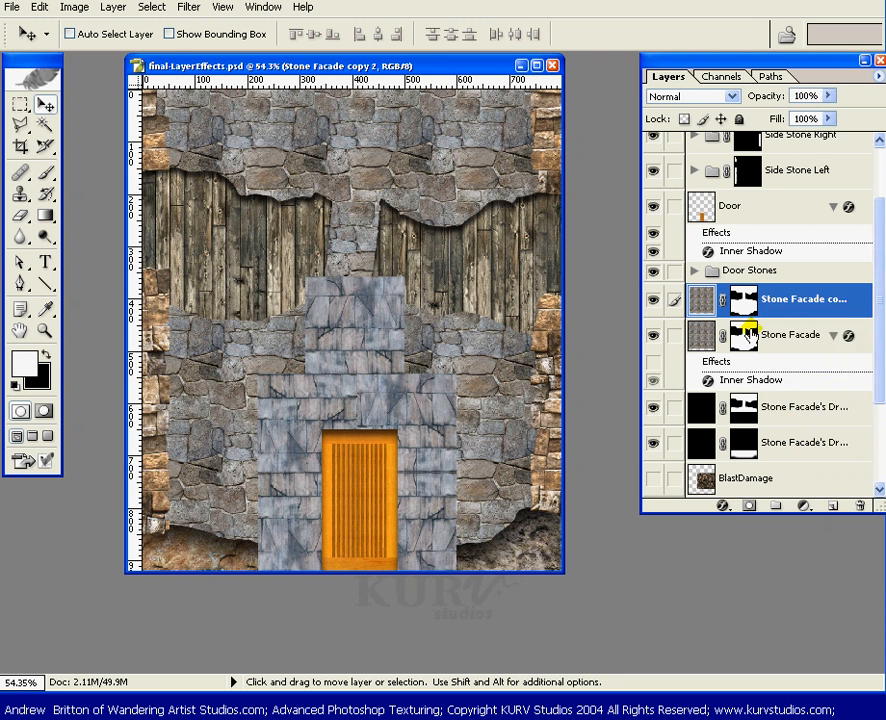
# Delete the original Stone Facade layer and show copy 2's inner shadow, then step back those changes.
pyautogui.moveTo(793, 372); pyautogui.dragTo(860, 505)
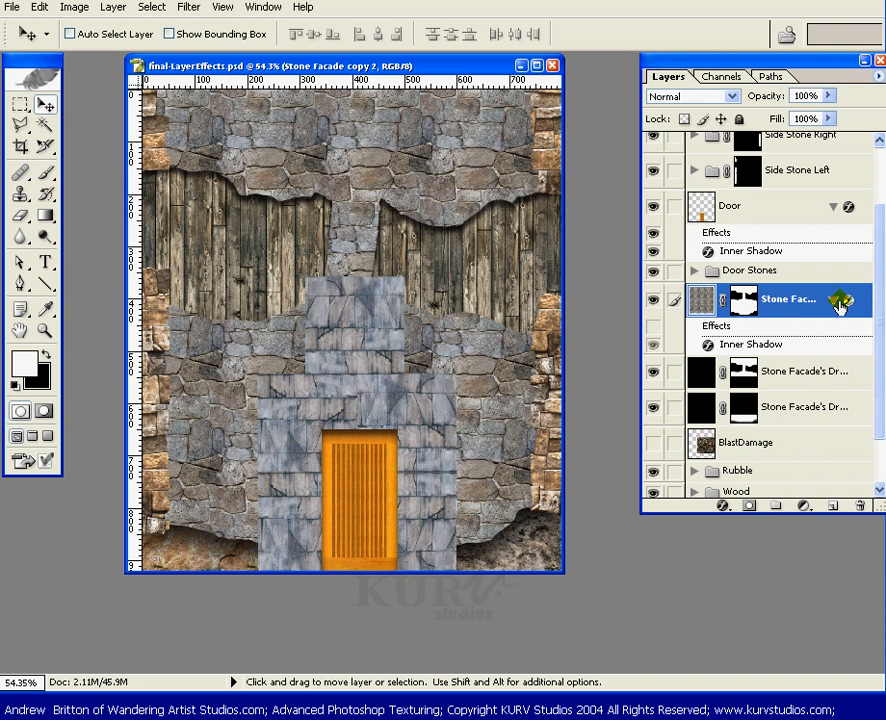
pyautogui.click(651, 327)
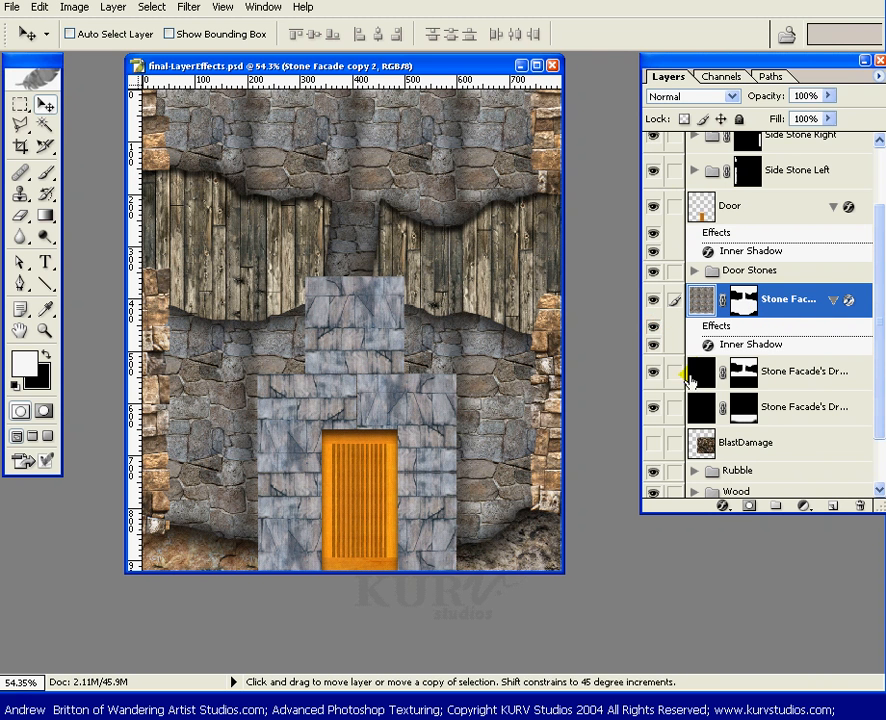
pyautogui.hotkey('ctrl', 'alt', 'z')
pyautogui.hotkey('ctrl', 'alt', 'z')
pyautogui.hotkey('ctrl', 'alt', 'z')
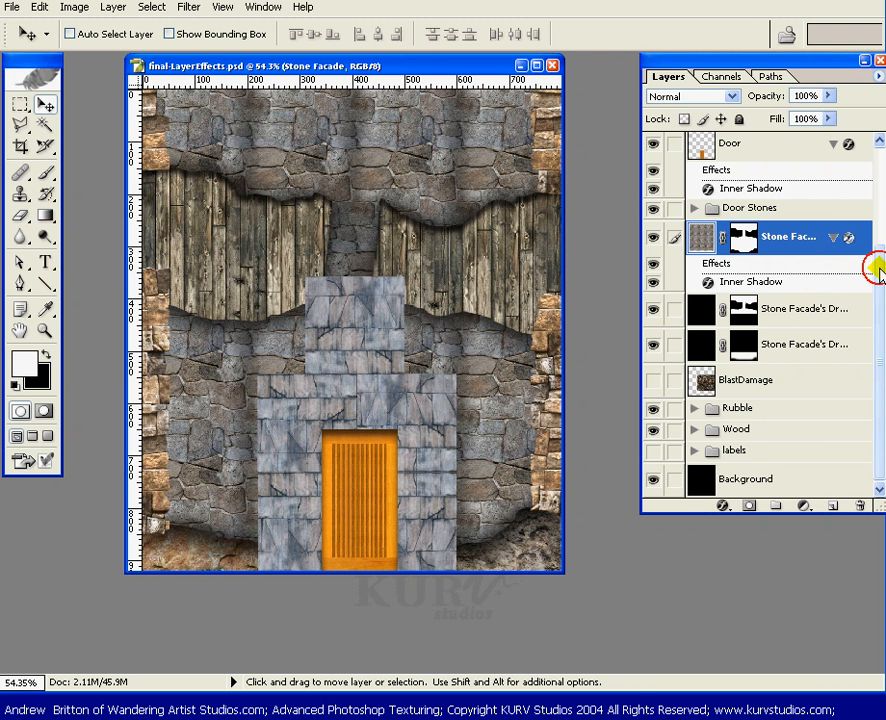
pyautogui.moveTo(879, 272); pyautogui.dragTo(879, 251)
pyautogui.moveTo(803, 266); pyautogui.dragTo(821, 509)
# Duplicate Stone Facade, discard the copy's mask, and copy it up to Stone Facade copy 4.
pyautogui.moveTo(740, 230); pyautogui.dragTo(859, 506)
pyautogui.click(530, 316)
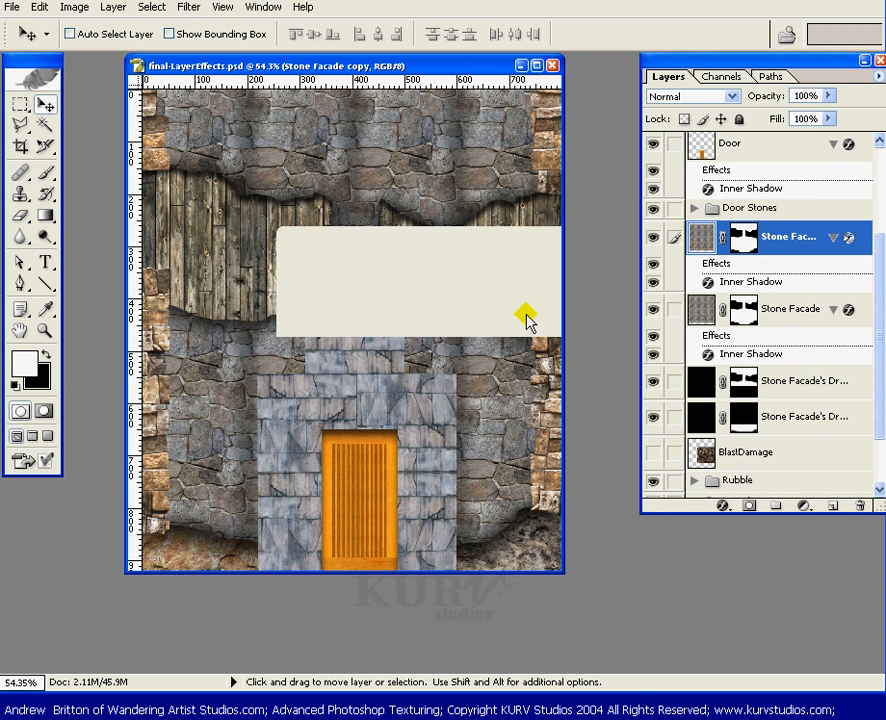
pyautogui.moveTo(724, 233); pyautogui.dragTo(829, 505)
pyautogui.moveTo(808, 240); pyautogui.dragTo(832, 506)
pyautogui.moveTo(880, 290); pyautogui.dragTo(876, 257)
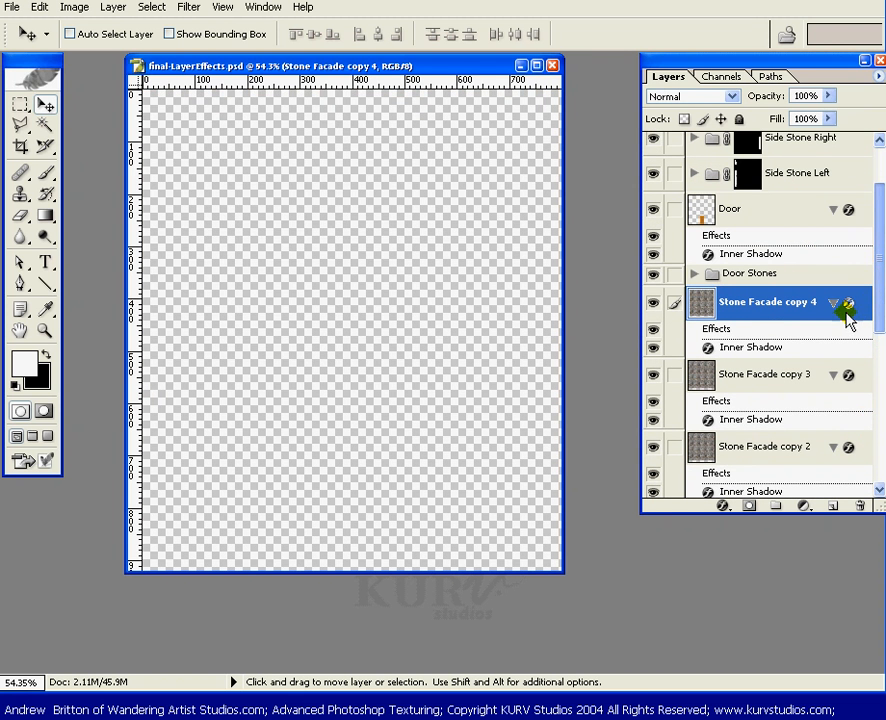
# Remove the inner shadow effects from Stone Facade copy 4, copy 3, copy 2 and copy.
pyautogui.scroll(-3, 847, 320)
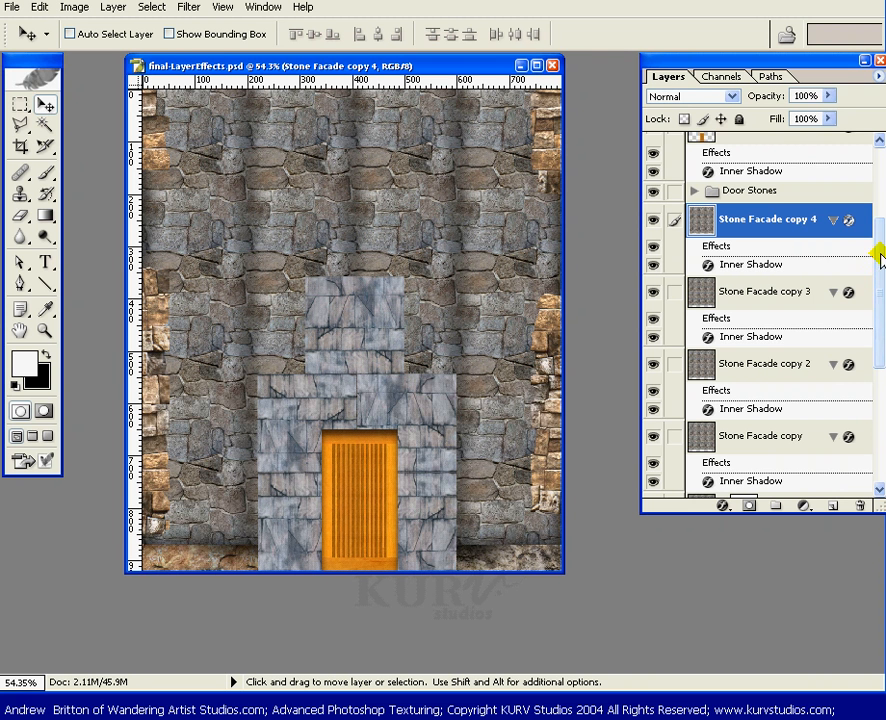
pyautogui.moveTo(770, 246); pyautogui.dragTo(860, 505)
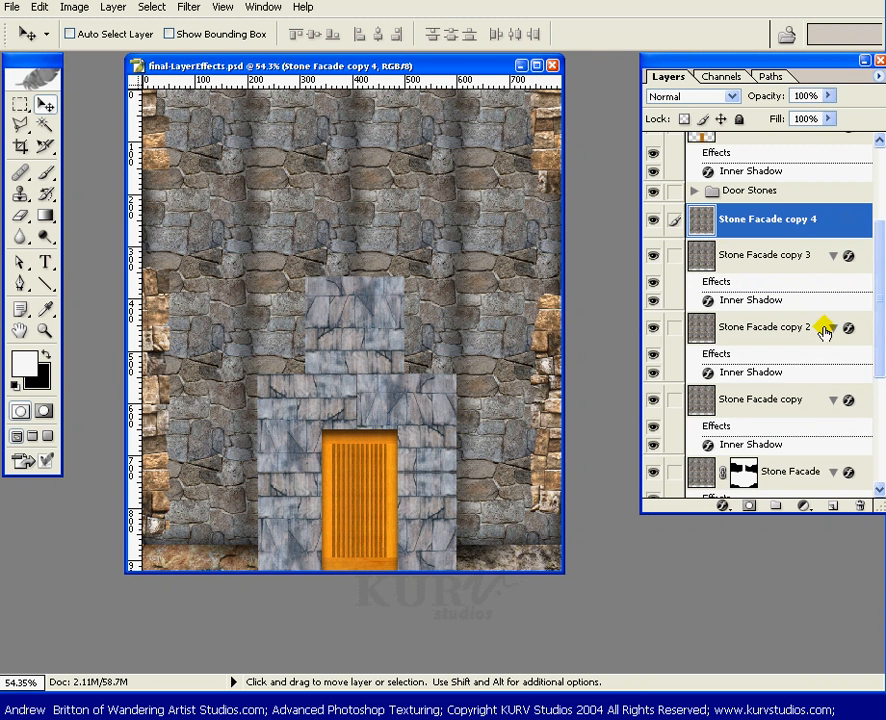
pyautogui.moveTo(800, 284); pyautogui.dragTo(858, 502)
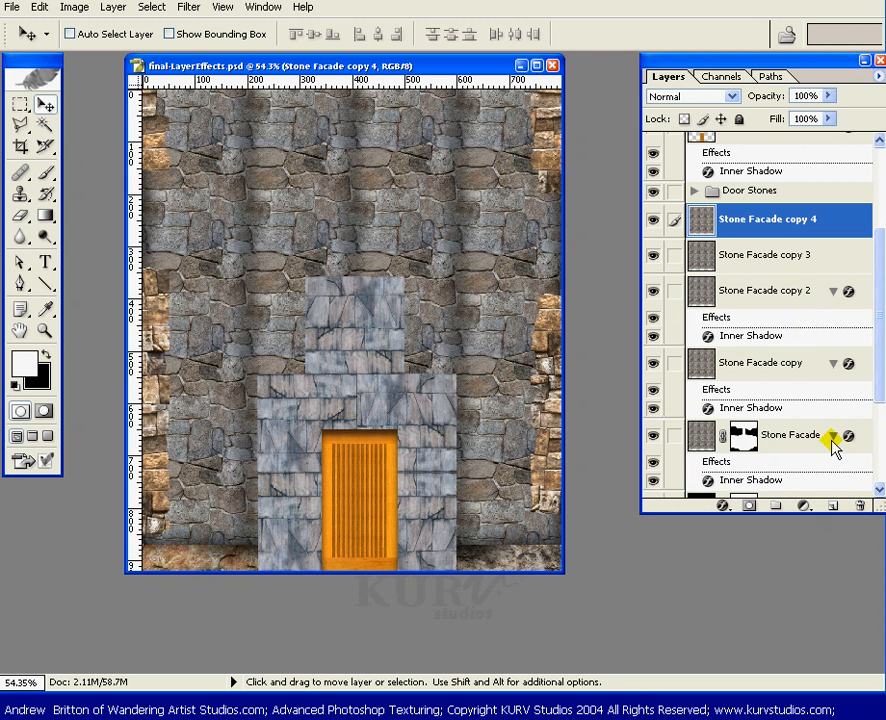
pyautogui.moveTo(800, 317); pyautogui.dragTo(860, 505)
pyautogui.moveTo(808, 361); pyautogui.dragTo(860, 503)
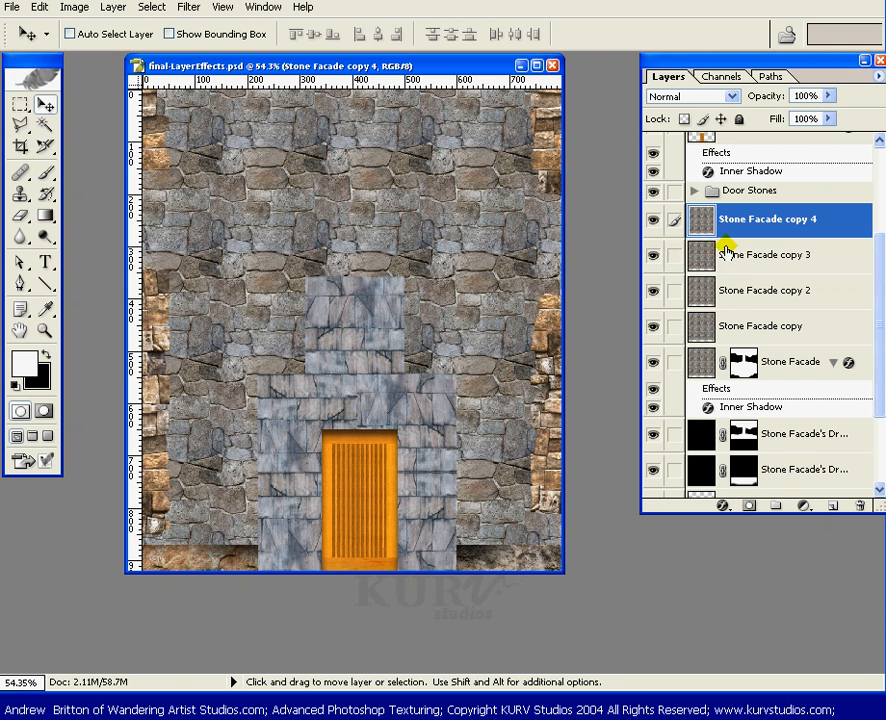
# Merge the linked copies into Stone Facade copy 4 and load the Stone Facade mask as a selection.
pyautogui.moveTo(675, 254); pyautogui.dragTo(670, 324)
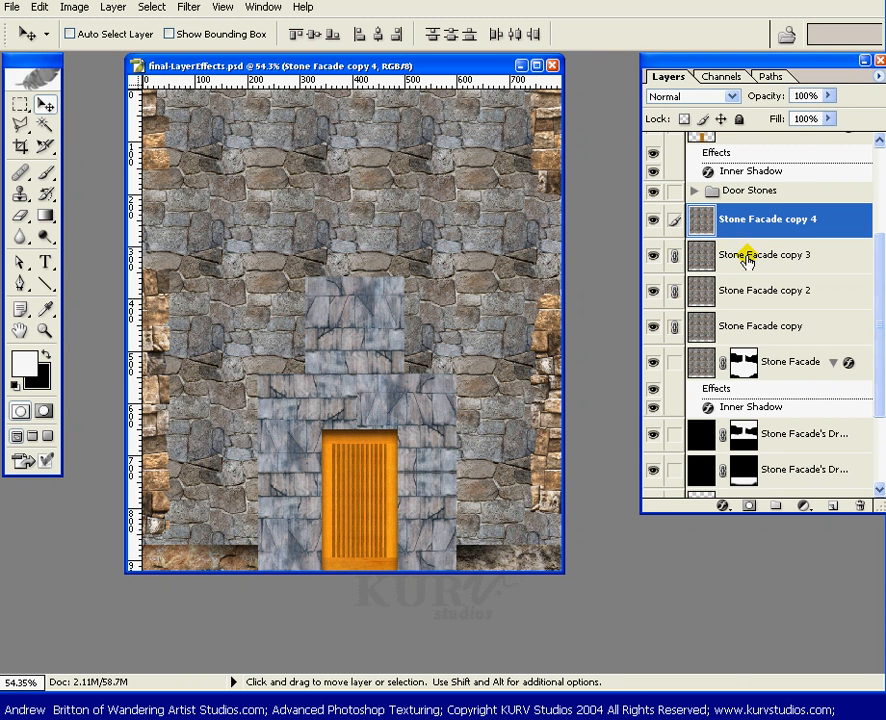
pyautogui.hotkey('ctrl', 'e')
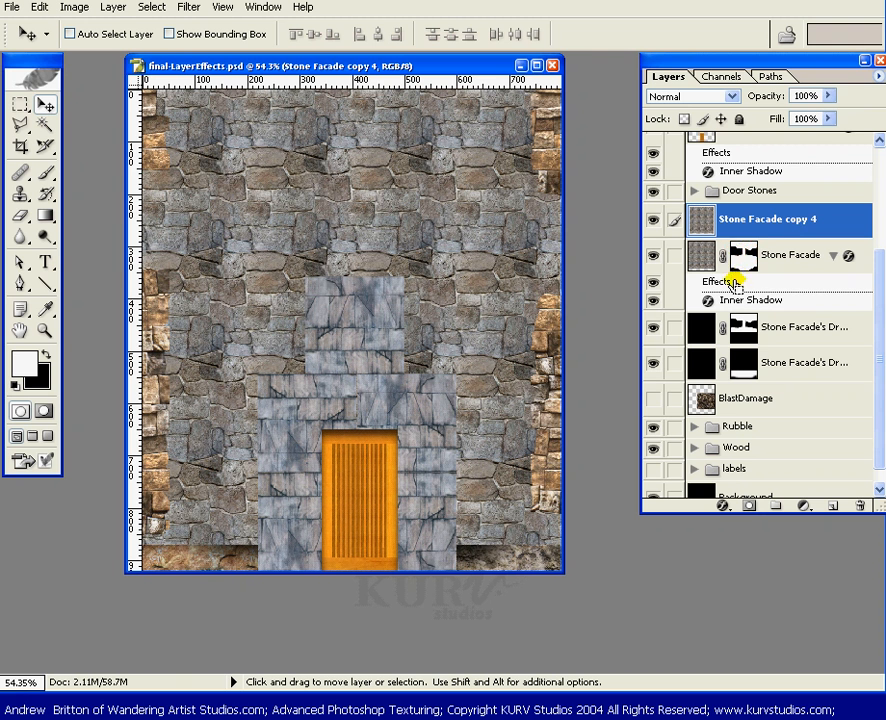
pyautogui.keyDown('ctrl'); pyautogui.click(742, 255); pyautogui.keyUp('ctrl')
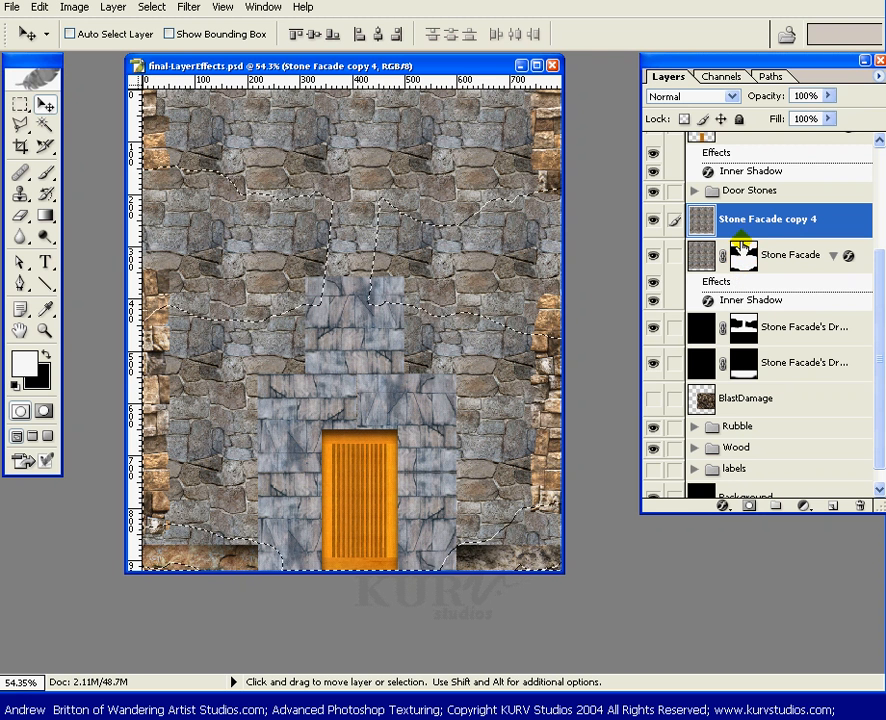
# Mask Stone Facade copy 4 from the selection, paste the inner shadow style, and hide the original layer.
pyautogui.click(747, 508)
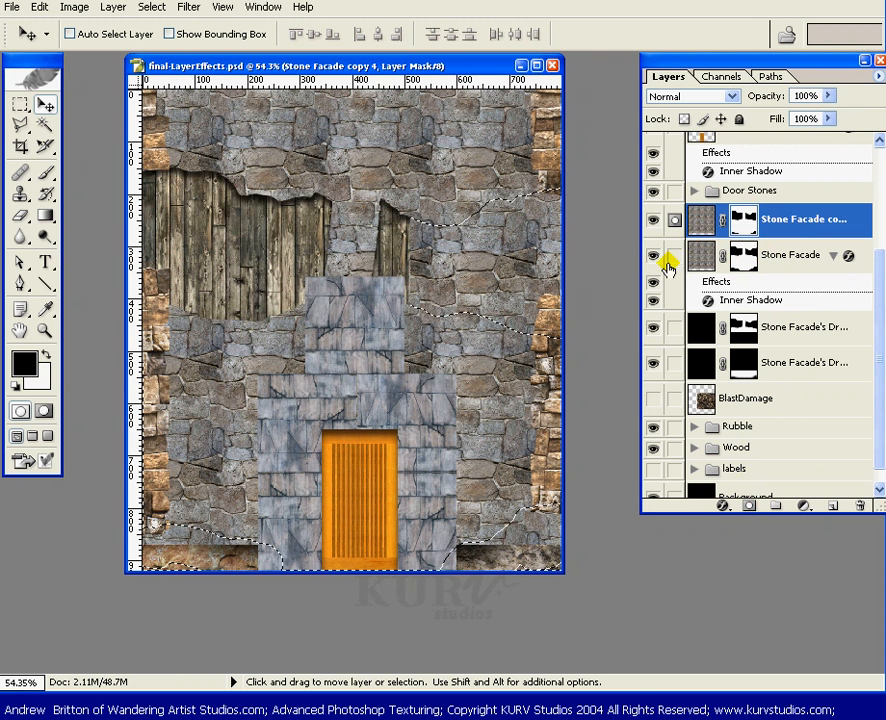
pyautogui.click(712, 222)
pyautogui.rightClick(790, 221)
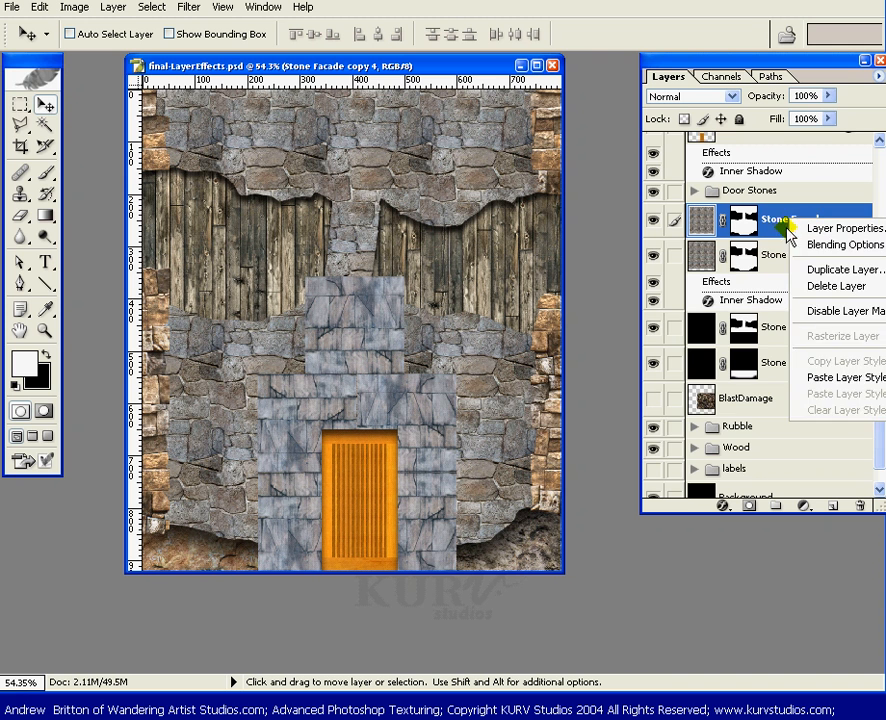
pyautogui.click(824, 379)
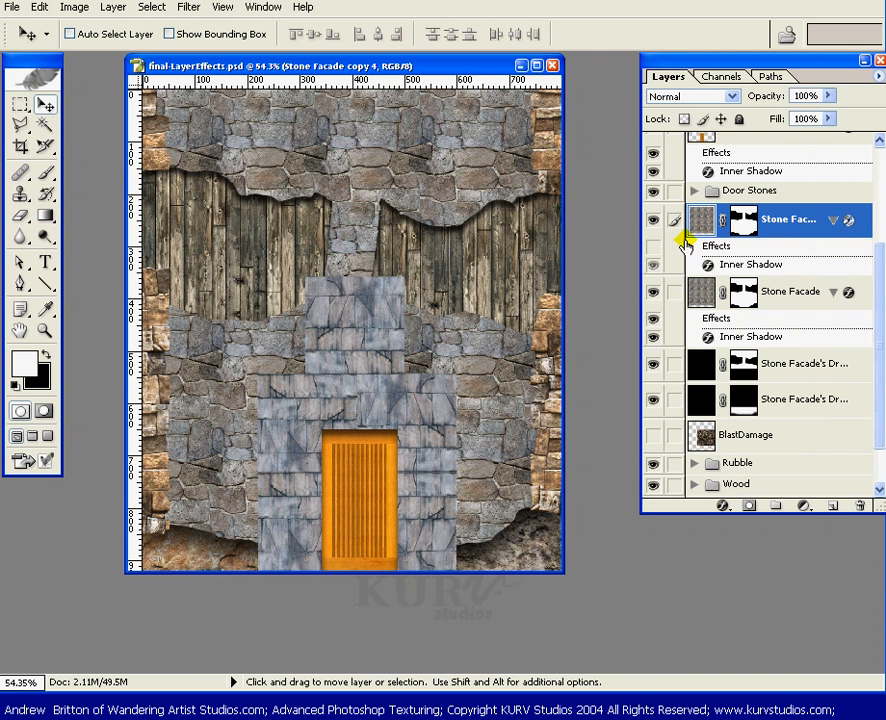
pyautogui.click(655, 292)
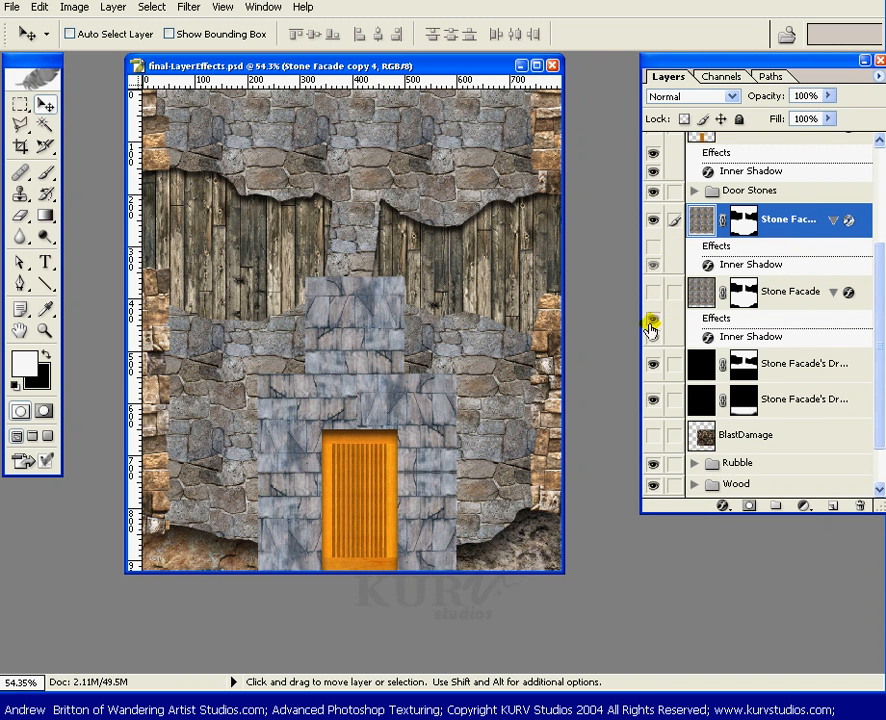
pyautogui.click(652, 247)
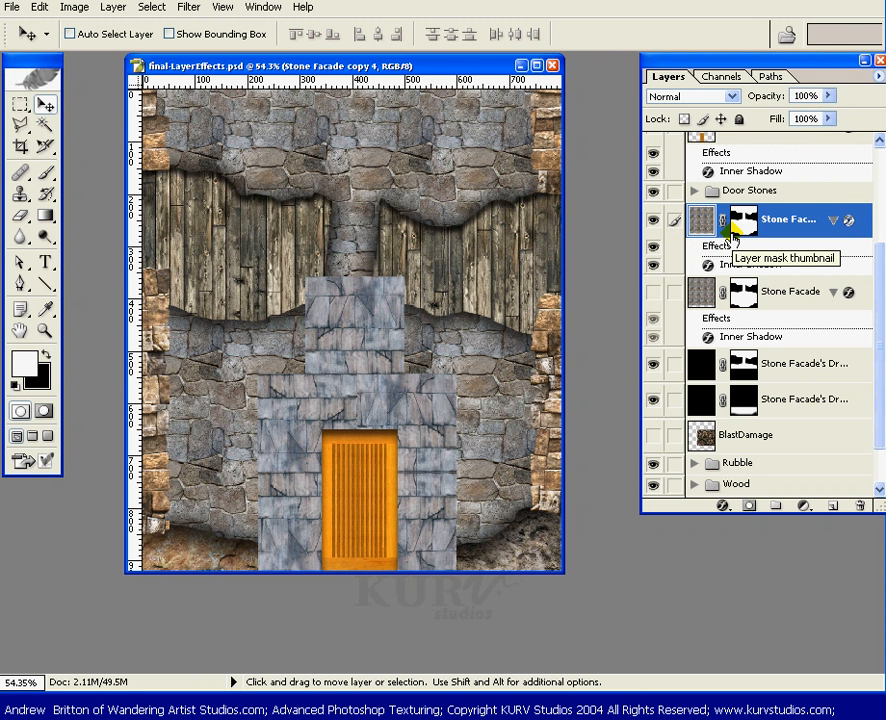
# Compare copy 4 against the original and the dark shadow layer, then delete the original Stone Facade.
pyautogui.click(653, 222)
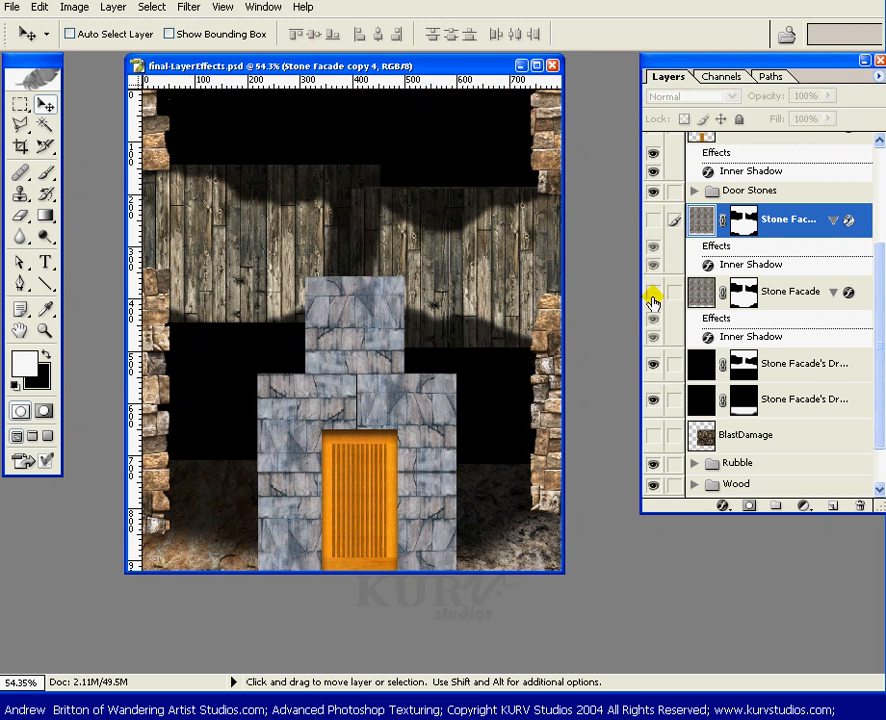
pyautogui.click(651, 292)
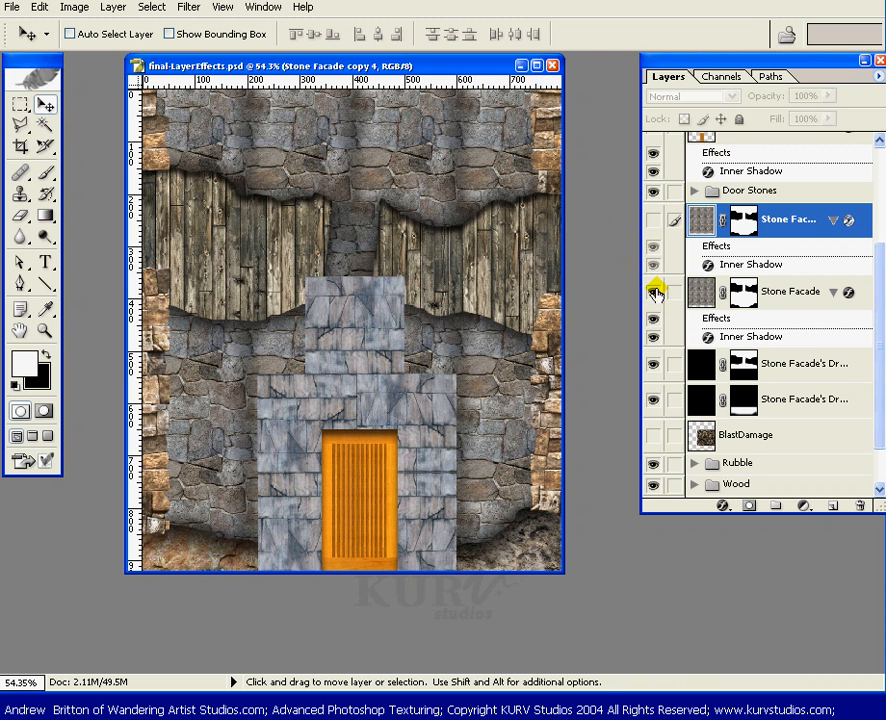
pyautogui.click(652, 293)
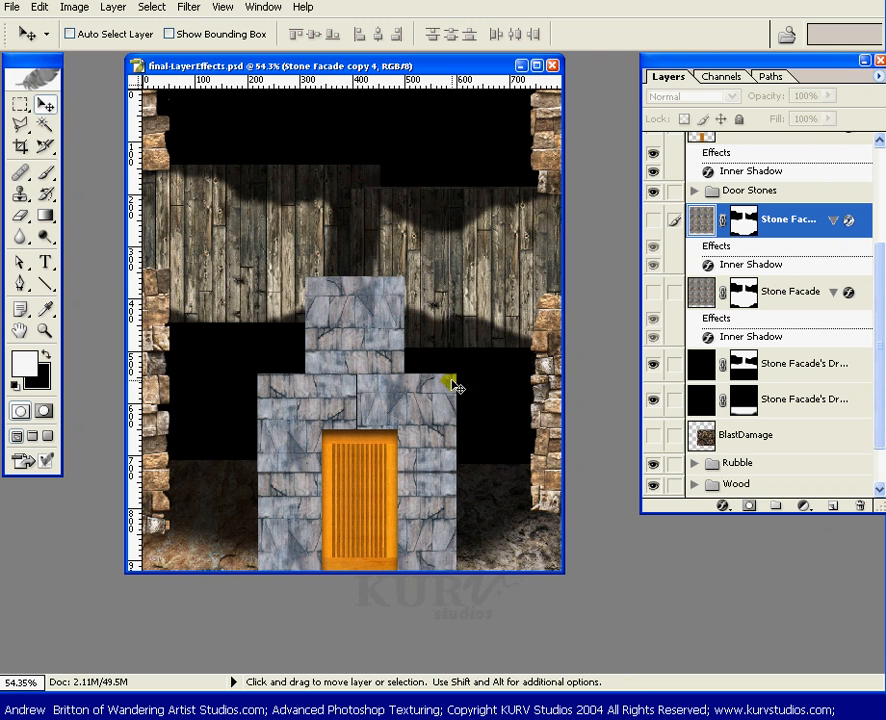
pyautogui.click(652, 366)
pyautogui.click(652, 366)
pyautogui.click(652, 224)
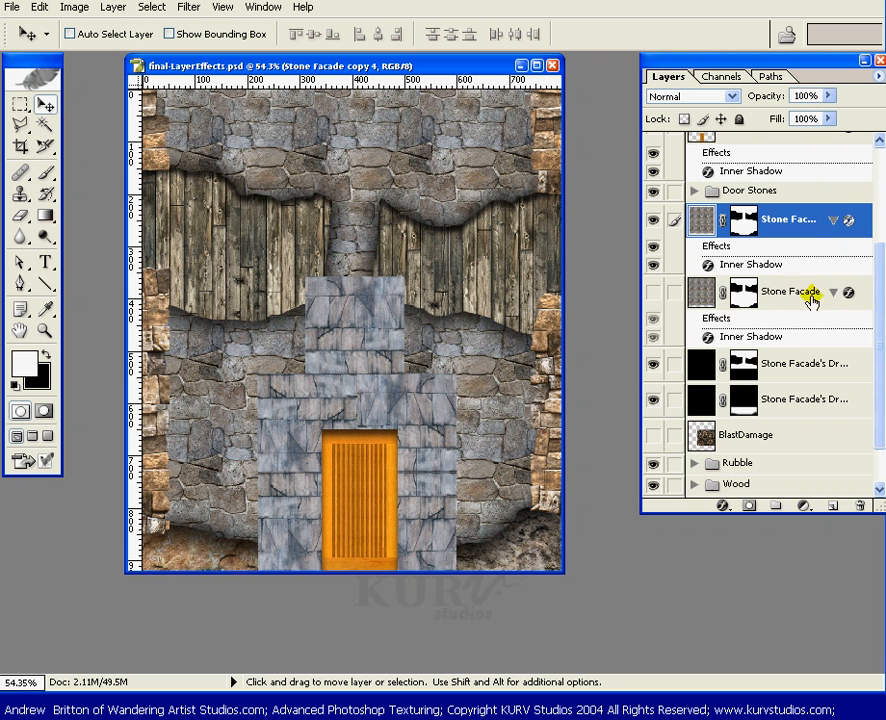
pyautogui.moveTo(790, 290); pyautogui.dragTo(860, 506)
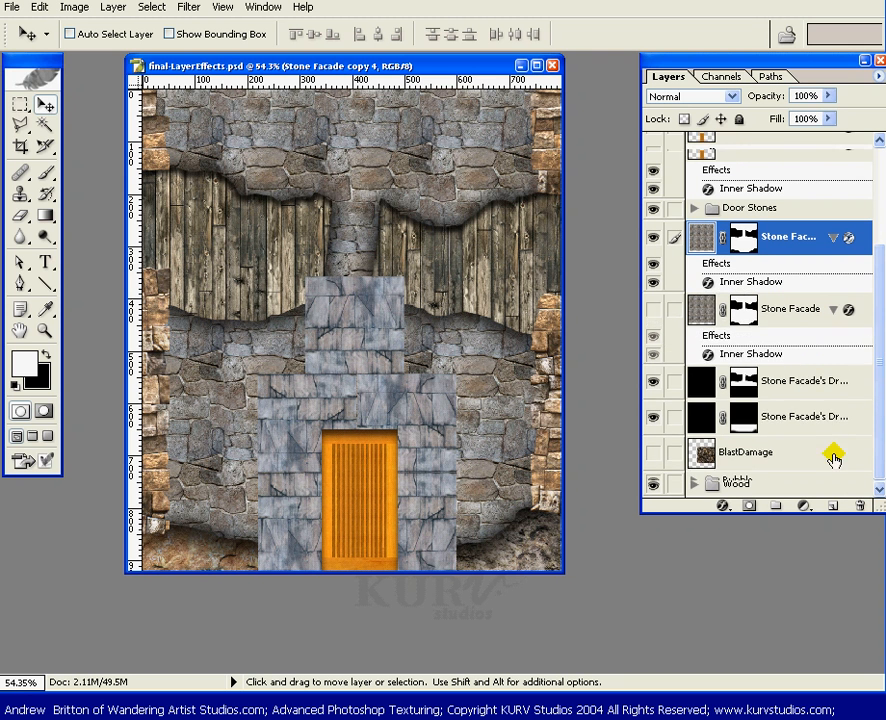
# Set copy 4's Inner Shadow to angle -90 without global light, Distance 15, Choke 74, Size 10, lower opacity.
pyautogui.doubleClick(770, 282)
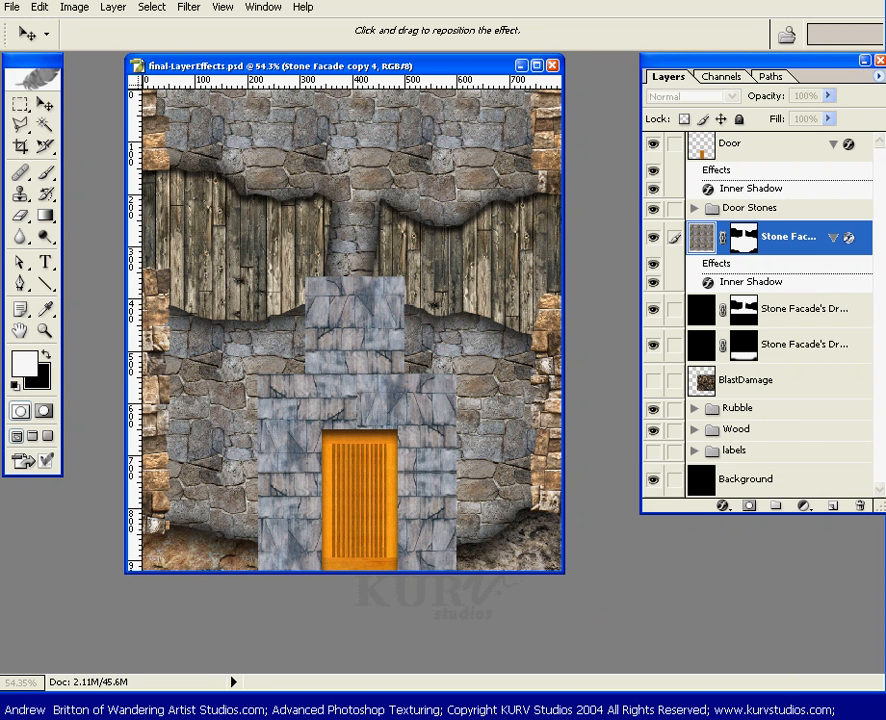
pyautogui.moveTo(650, 719); pyautogui.dragTo(674, 525)
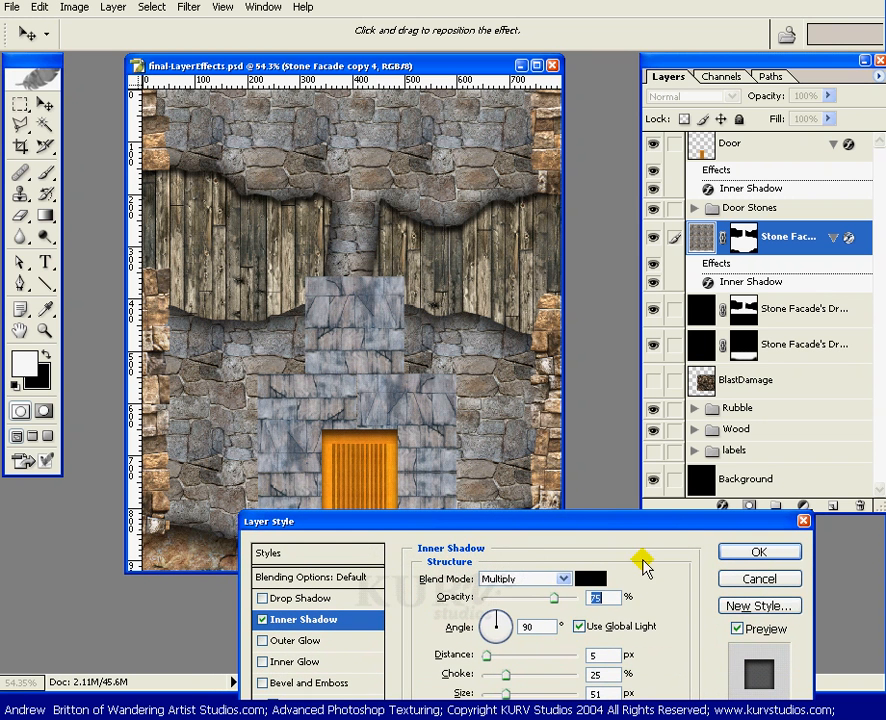
pyautogui.click(580, 630)
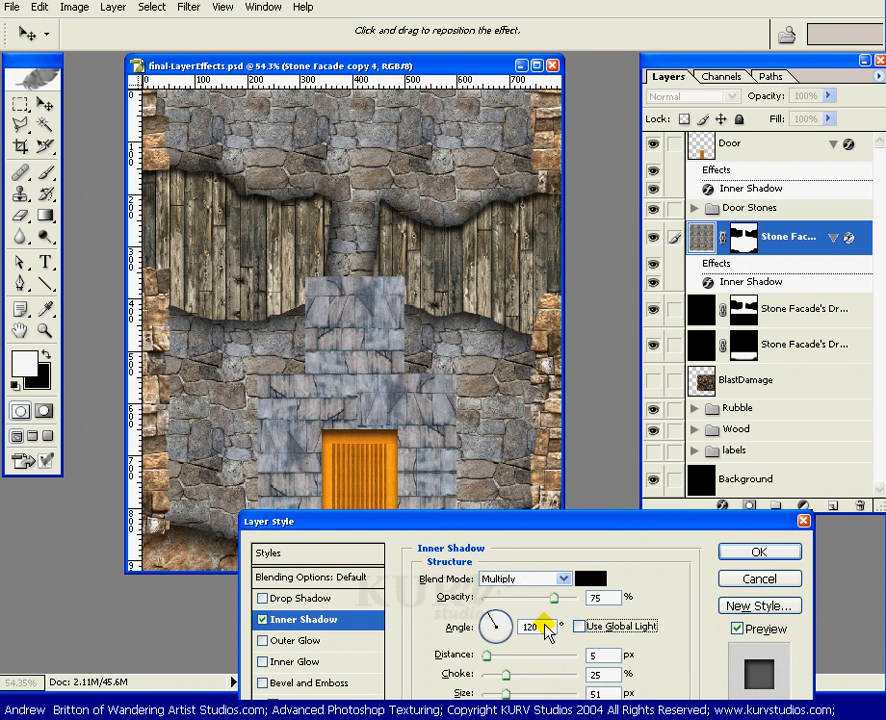
pyautogui.write('-')
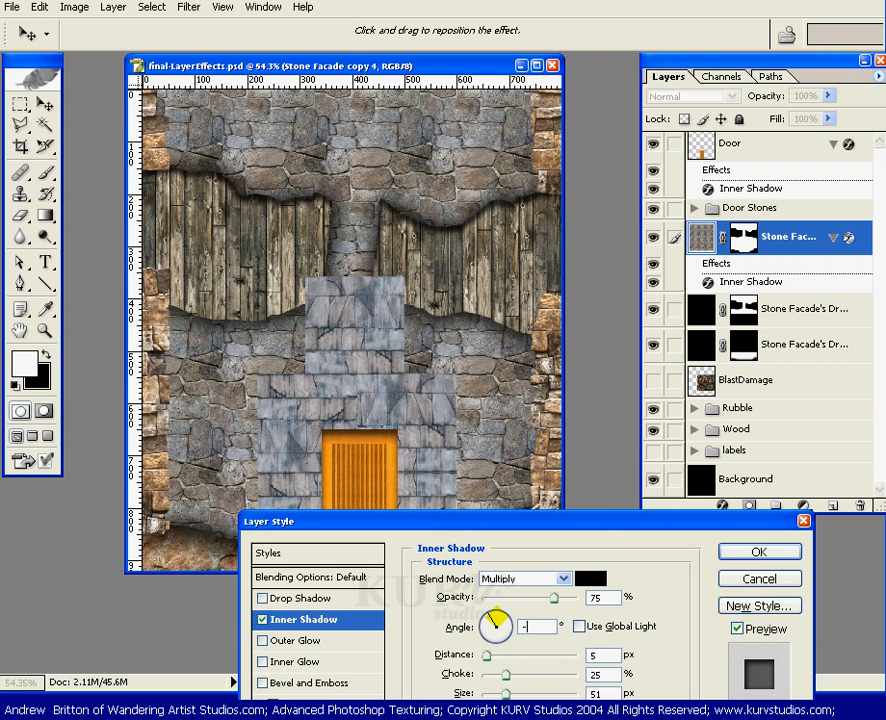
pyautogui.write('90')
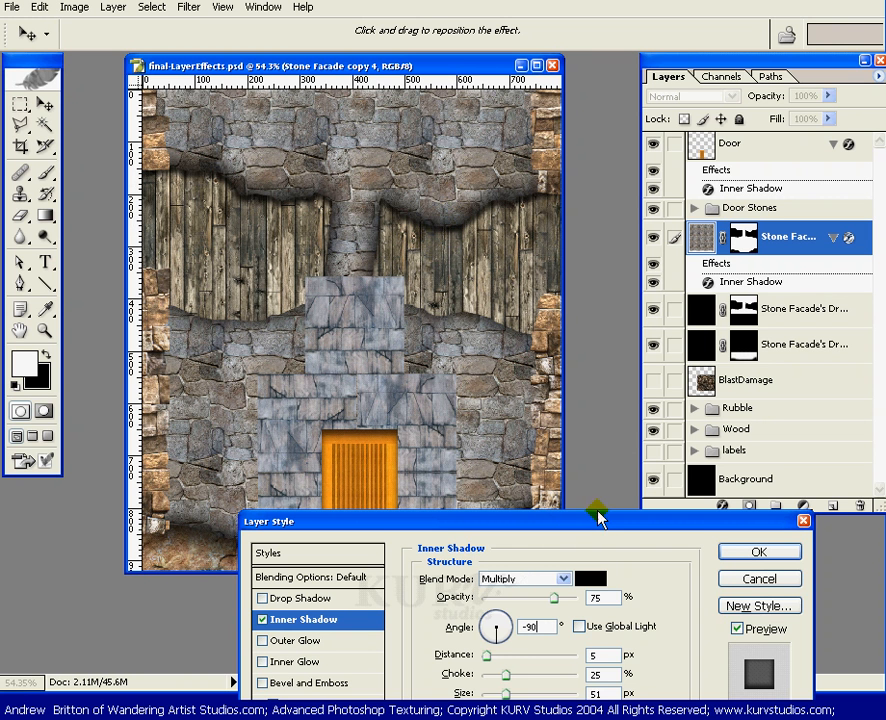
pyautogui.moveTo(595, 519); pyautogui.dragTo(653, 485)
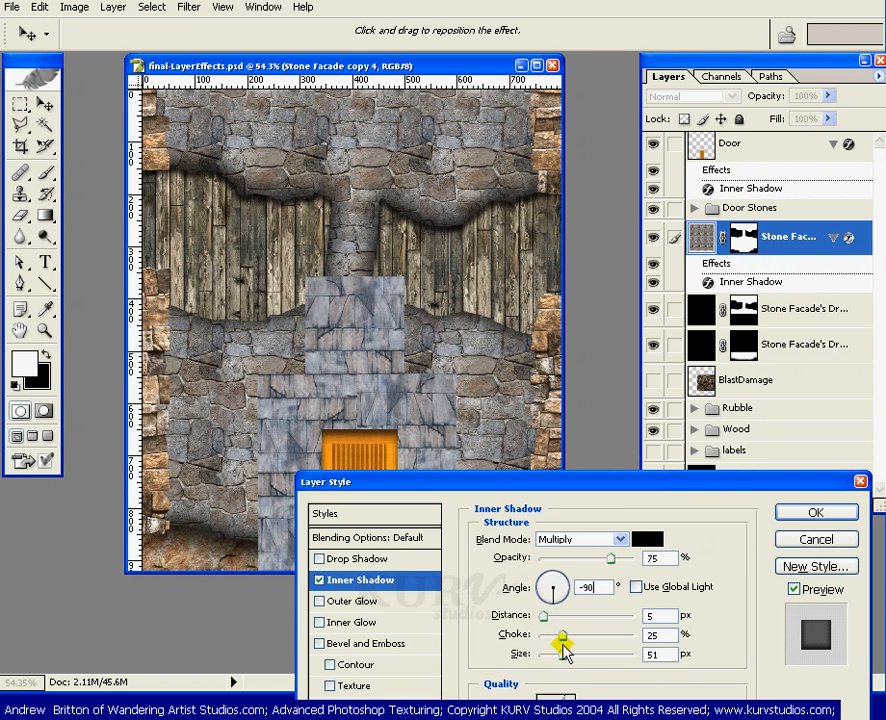
pyautogui.moveTo(562, 634); pyautogui.dragTo(609, 645)
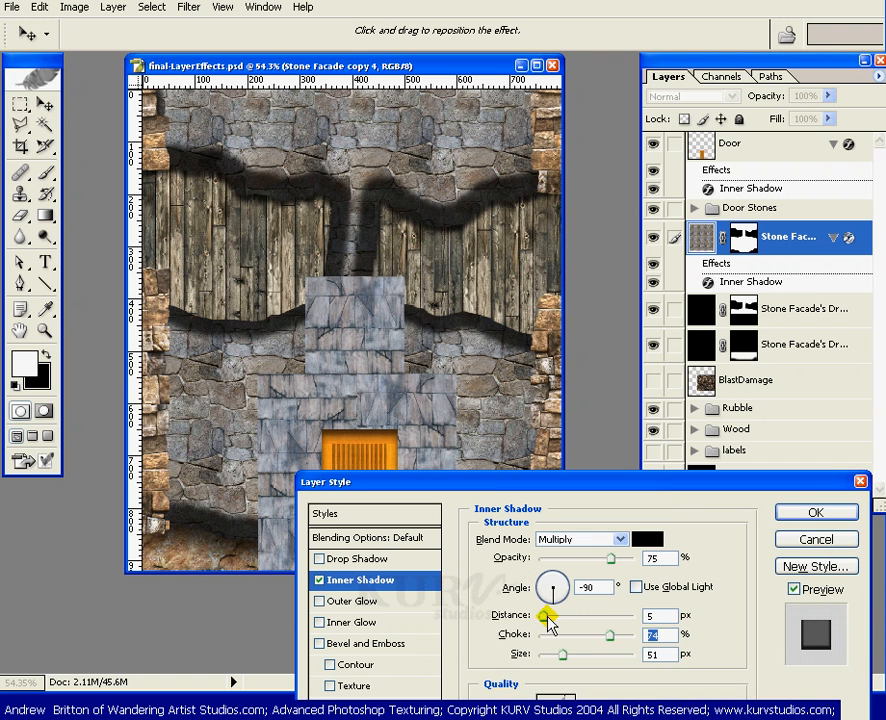
pyautogui.moveTo(545, 620); pyautogui.dragTo(551, 657)
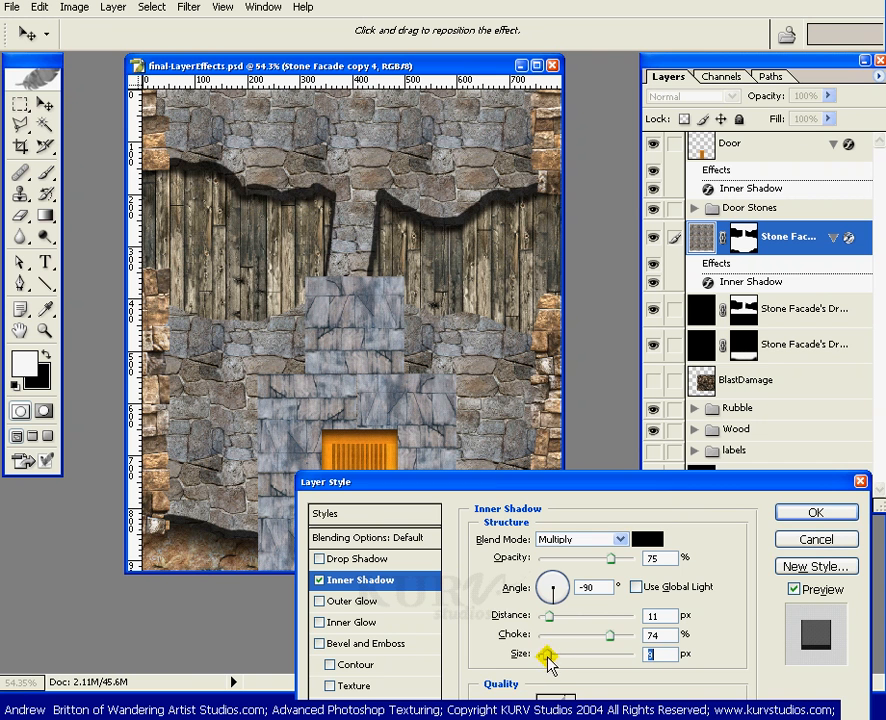
pyautogui.moveTo(547, 659); pyautogui.dragTo(556, 626)
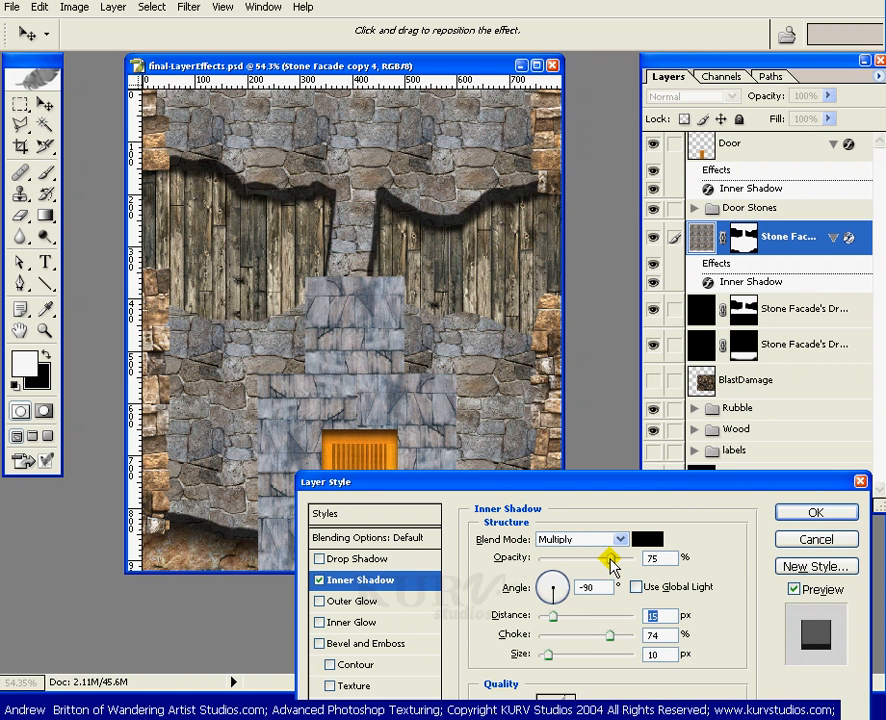
pyautogui.moveTo(610, 558); pyautogui.dragTo(601, 560)
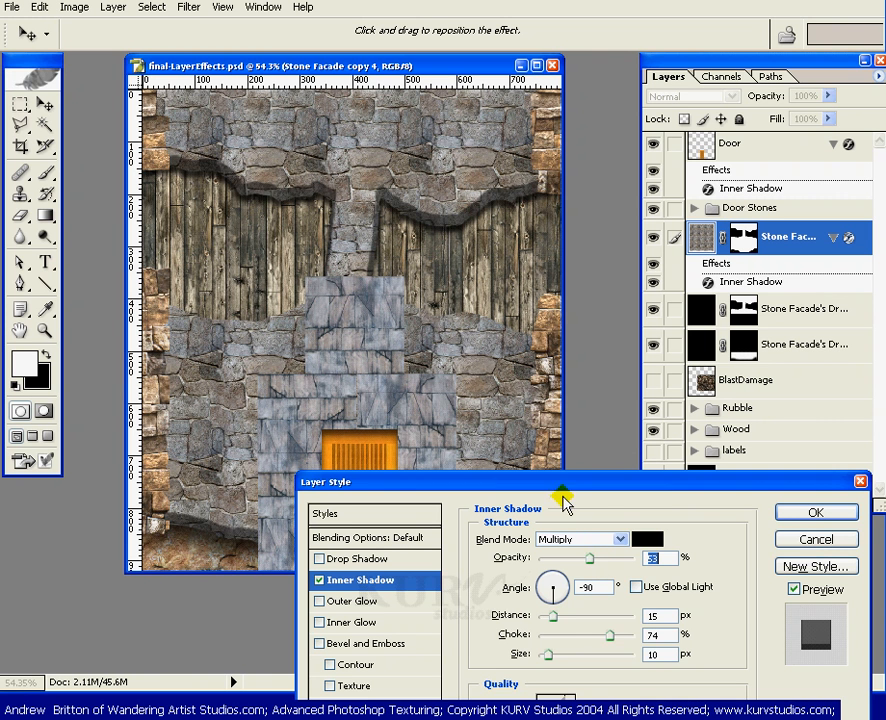
pyautogui.moveTo(545, 483); pyautogui.dragTo(573, 587)
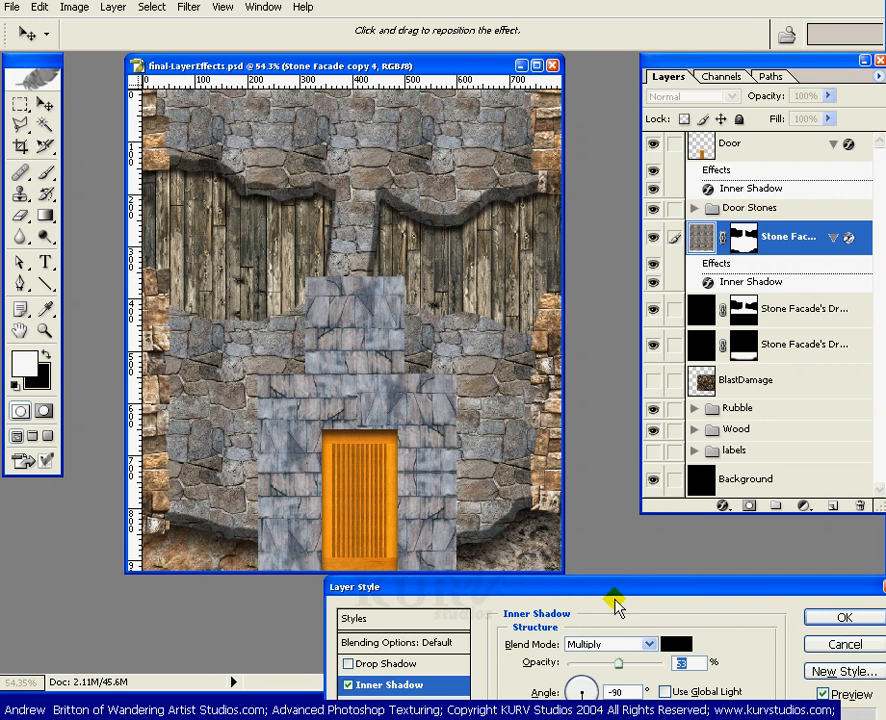
pyautogui.moveTo(610, 593); pyautogui.dragTo(461, 718)
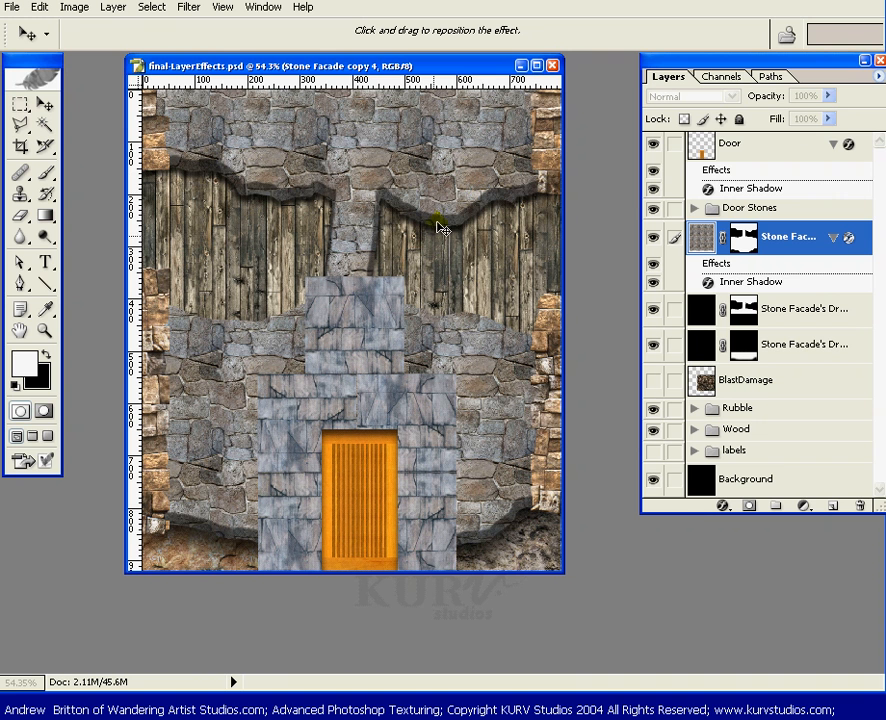
# Reposition the inner shadow on the canvas and tint it dark navy blue (R4 G2 B47).
pyautogui.moveTo(352, 240); pyautogui.dragTo(350, 236)
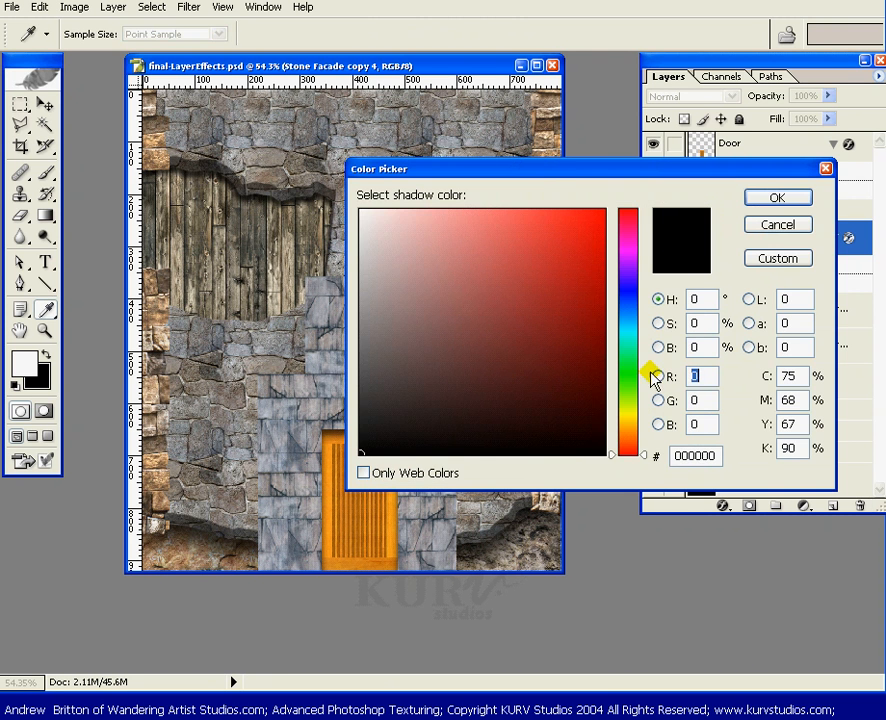
pyautogui.moveTo(525, 168); pyautogui.dragTo(733, 277)
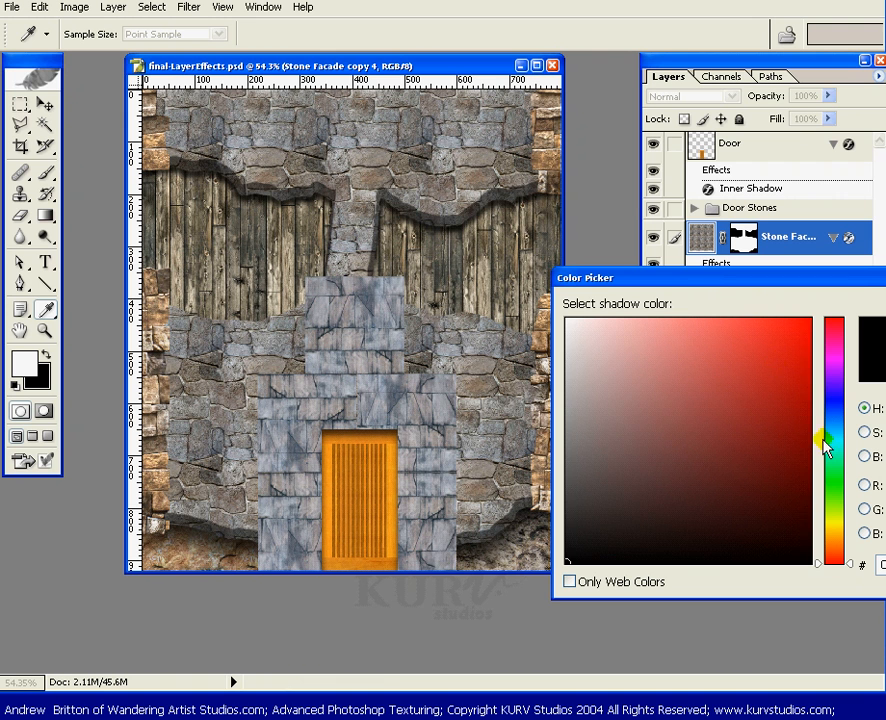
pyautogui.click(834, 398)
pyautogui.moveTo(779, 511); pyautogui.dragTo(800, 516)
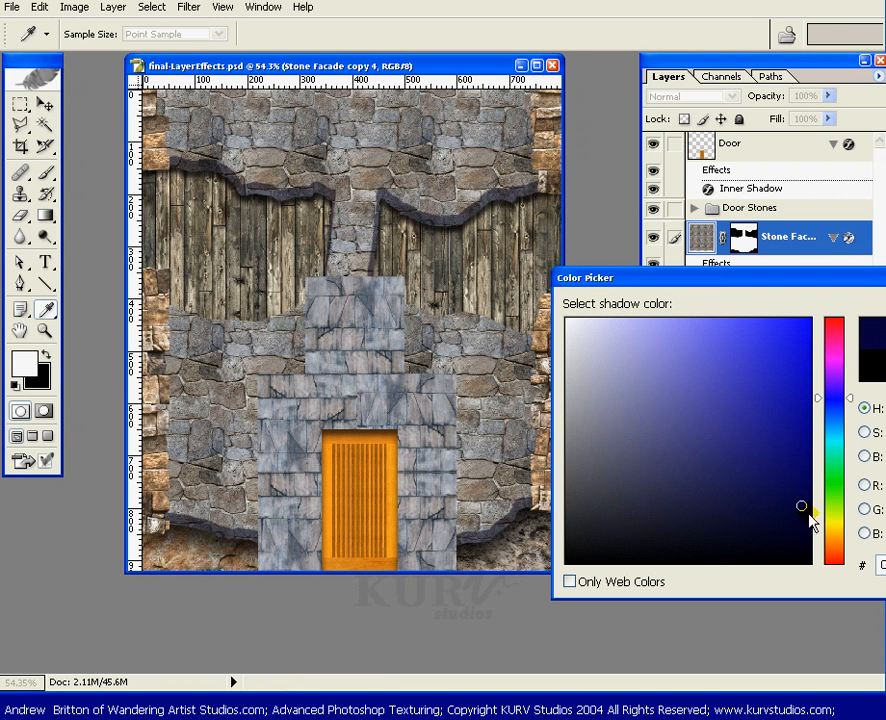
pyautogui.click(802, 518)
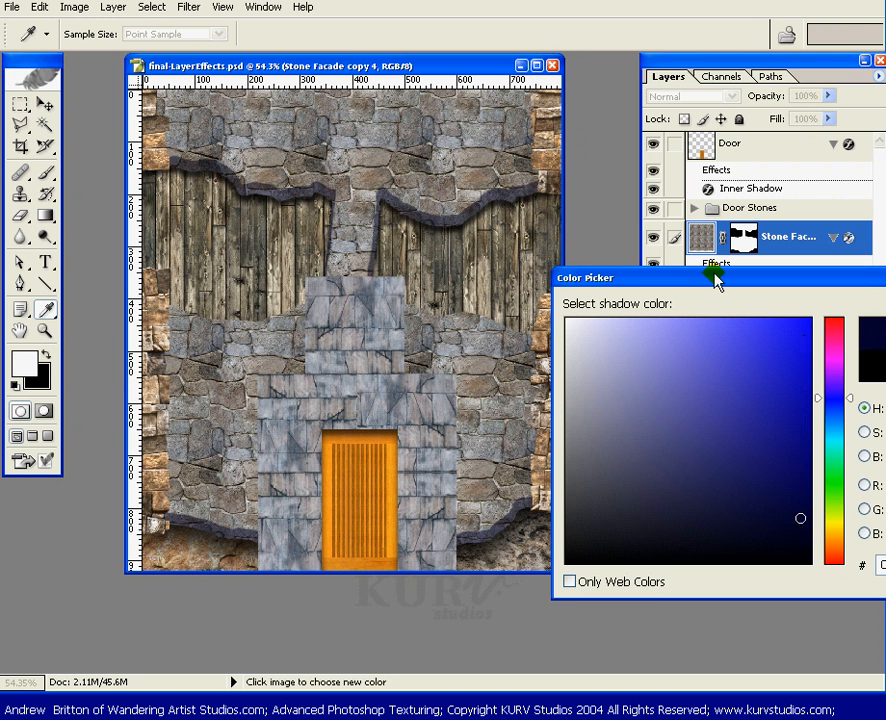
pyautogui.moveTo(715, 281); pyautogui.dragTo(435, 491)
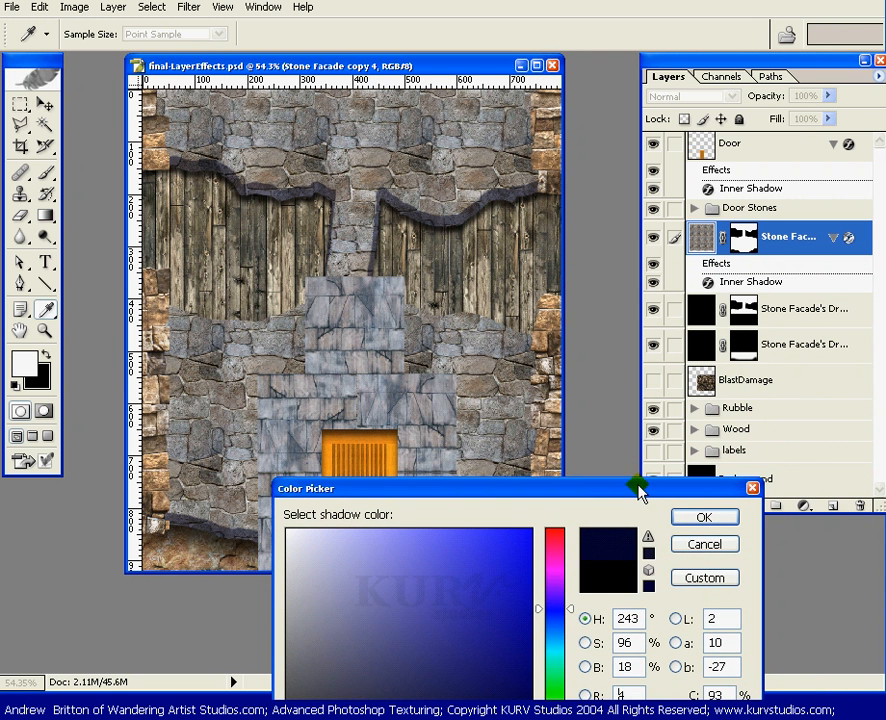
pyautogui.moveTo(644, 486); pyautogui.dragTo(684, 410)
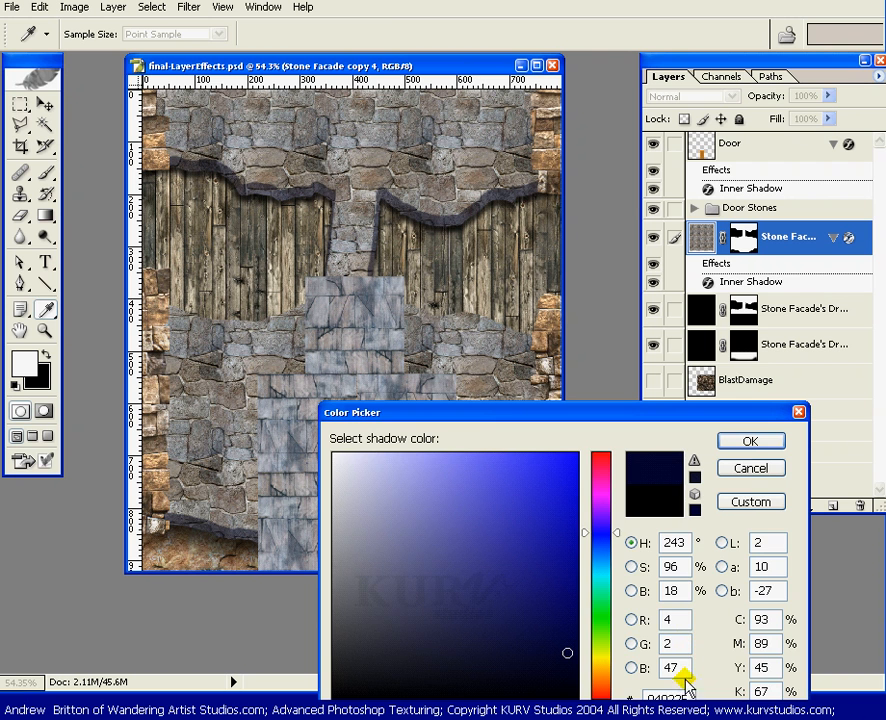
pyautogui.click(752, 443)
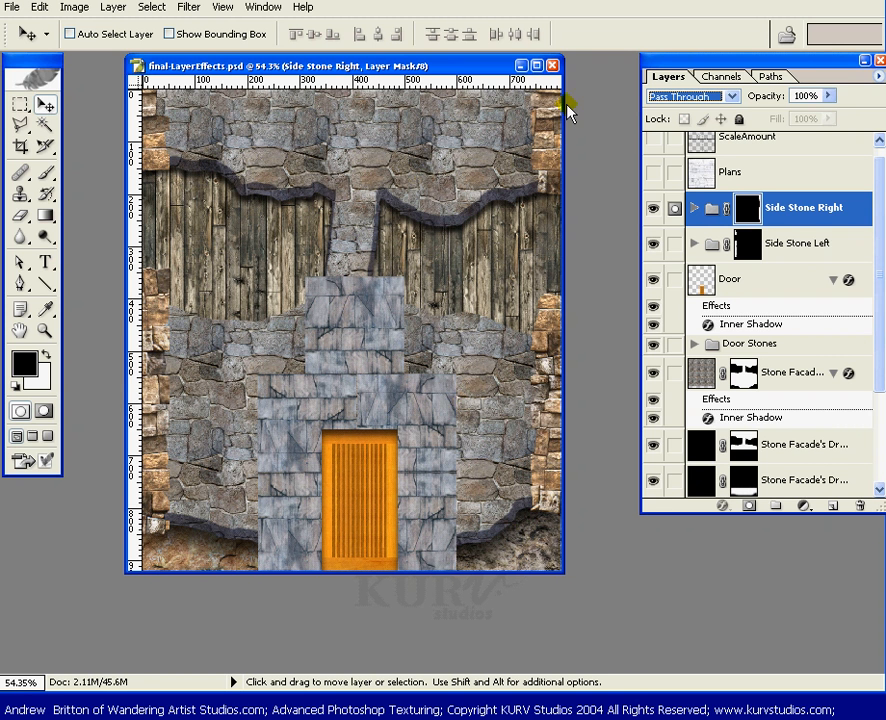
# Load the Side Stone Left mask as a selection and add the Side Stone Right mask to it.
pyautogui.click(653, 207)
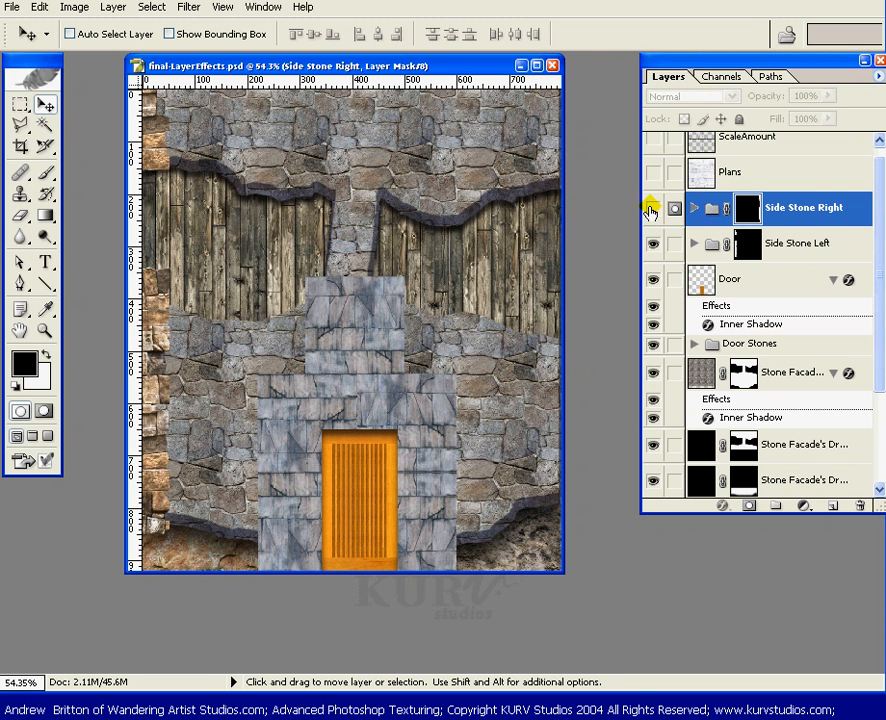
pyautogui.click(653, 208)
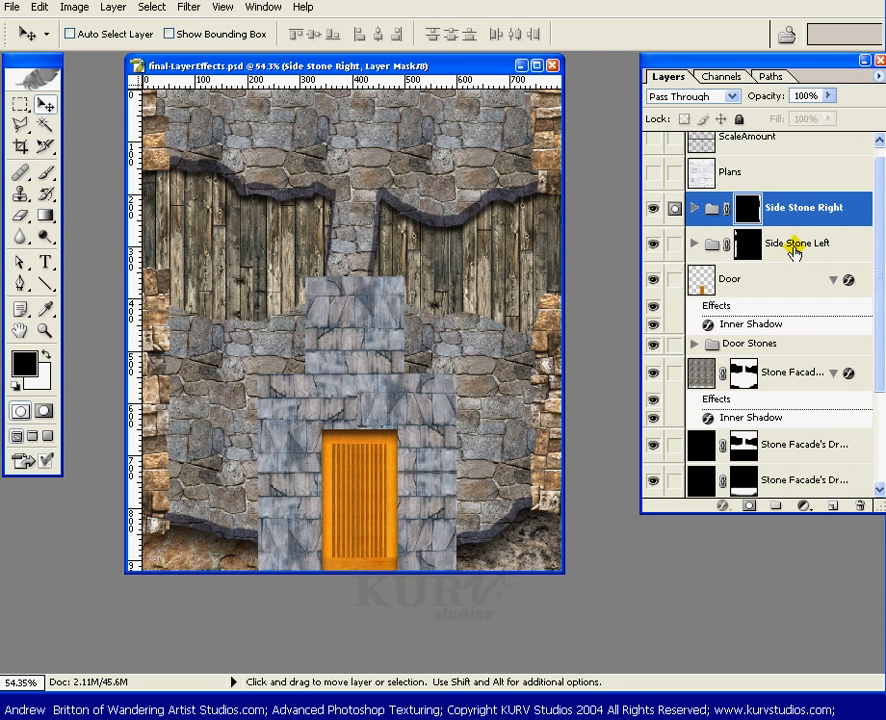
pyautogui.click(740, 246)
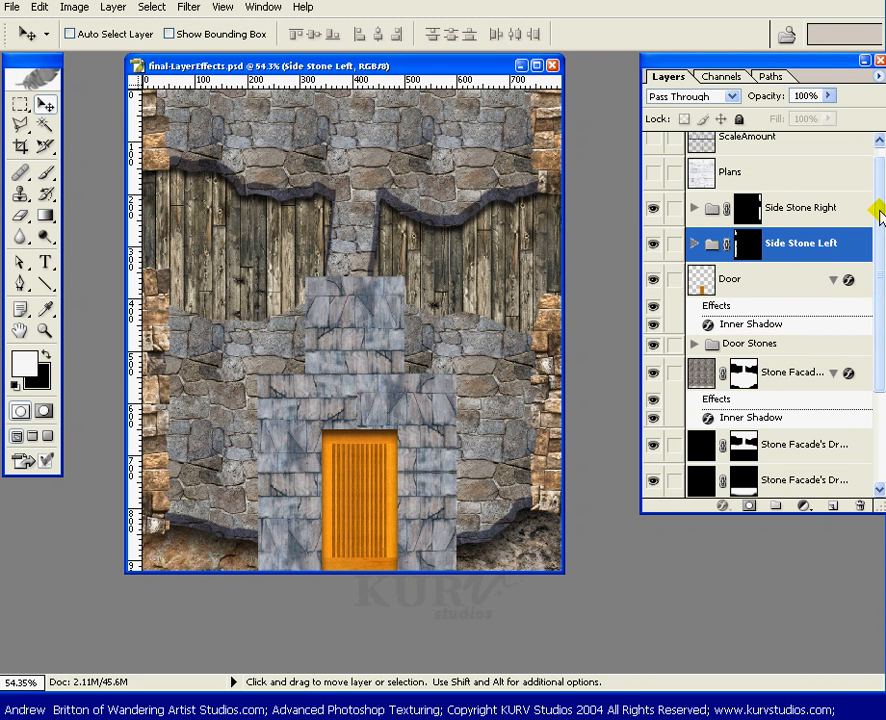
pyautogui.scroll(1, 880, 215)
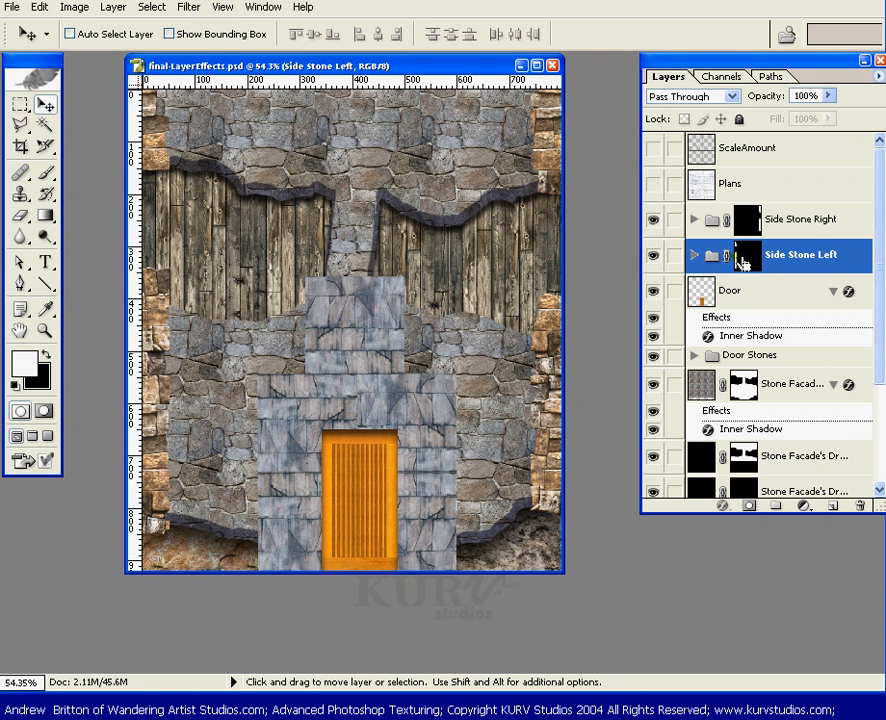
pyautogui.keyDown('ctrl'); pyautogui.click(742, 262); pyautogui.keyUp('ctrl')
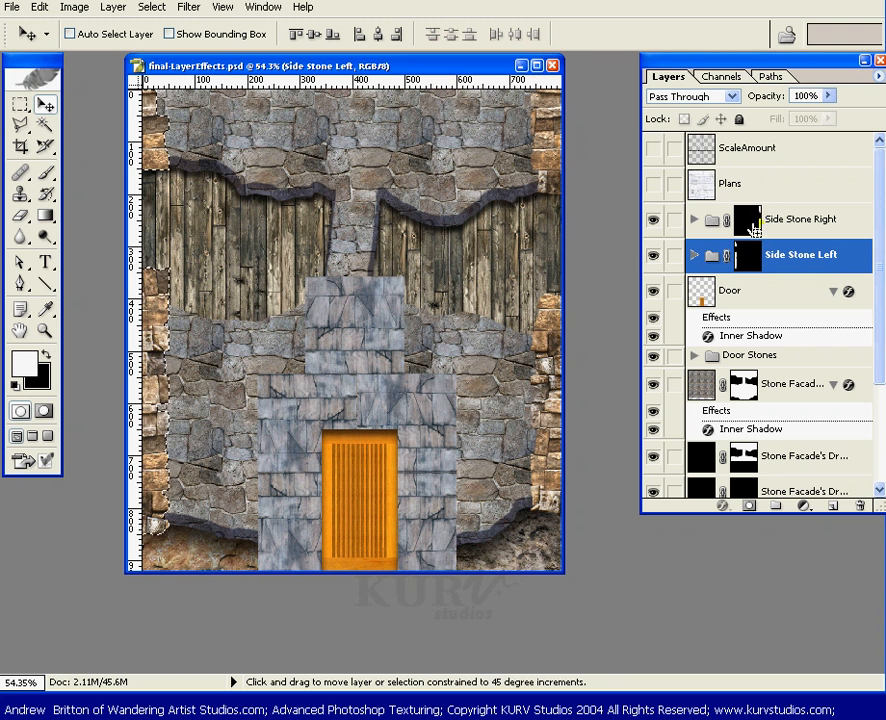
pyautogui.keyDown('ctrl'); pyautogui.keyDown('shift'); pyautogui.click(751, 222); pyautogui.keyUp('shift'); pyautogui.keyUp('ctrl')
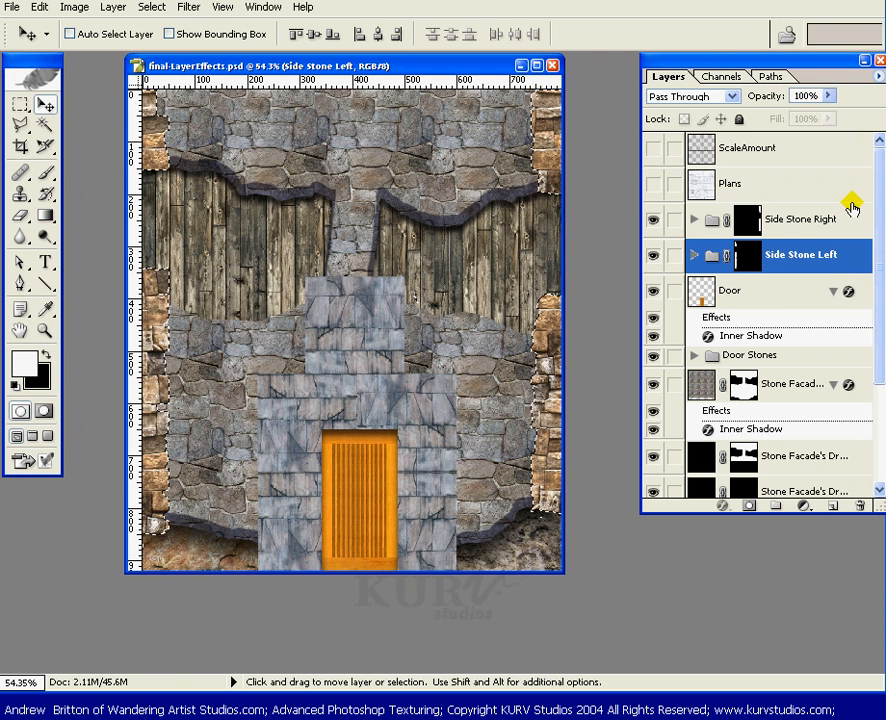
# Add a 'SideStone Shadow' layer above Side Stone Right and fill the side stone selection with black.
pyautogui.click(812, 224)
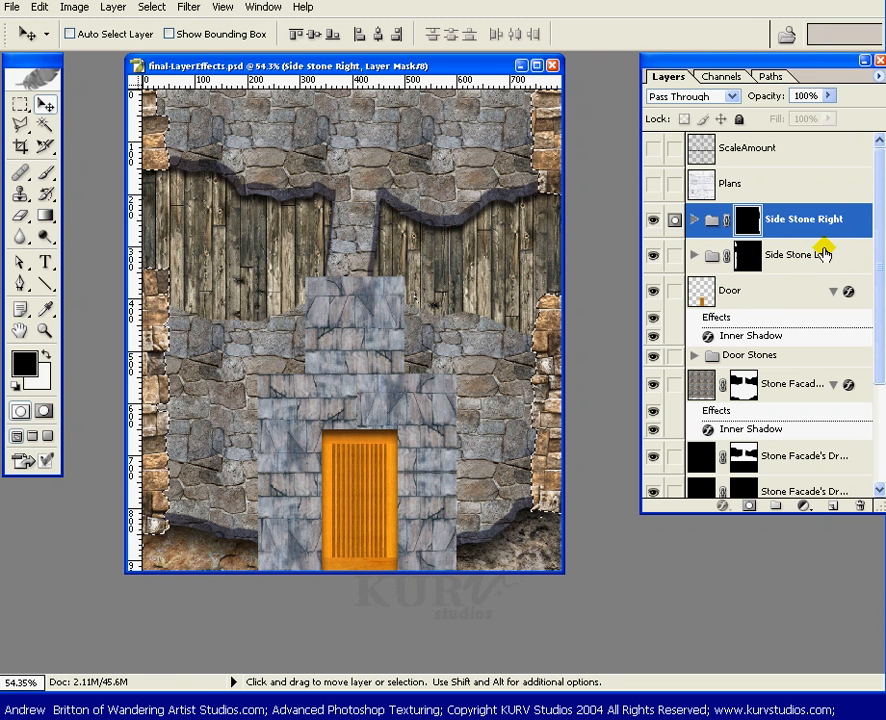
pyautogui.hotkey('ctrl', 'shift', 'n')
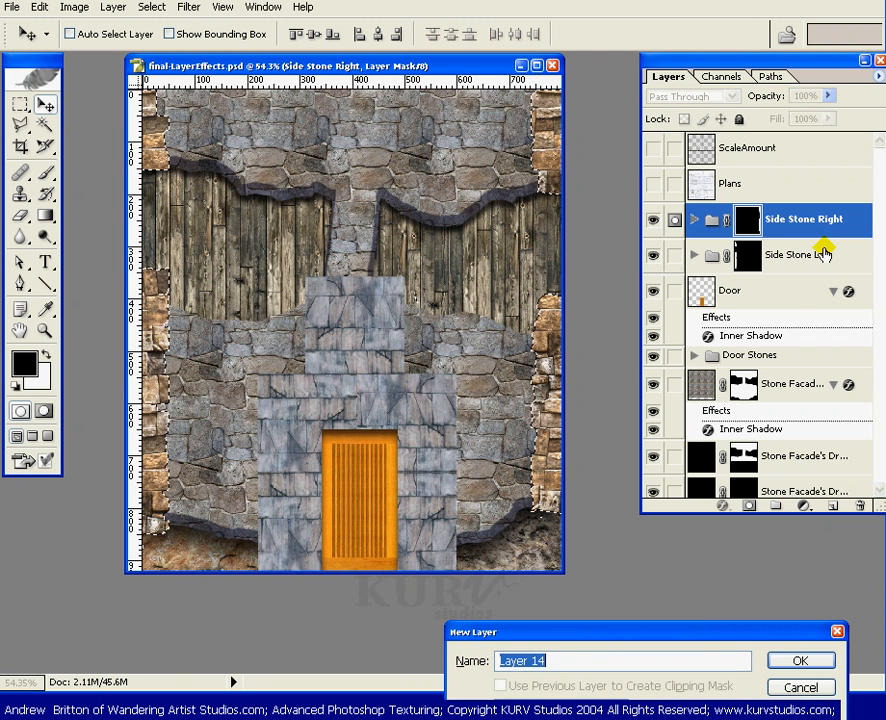
pyautogui.write('SideStone ')
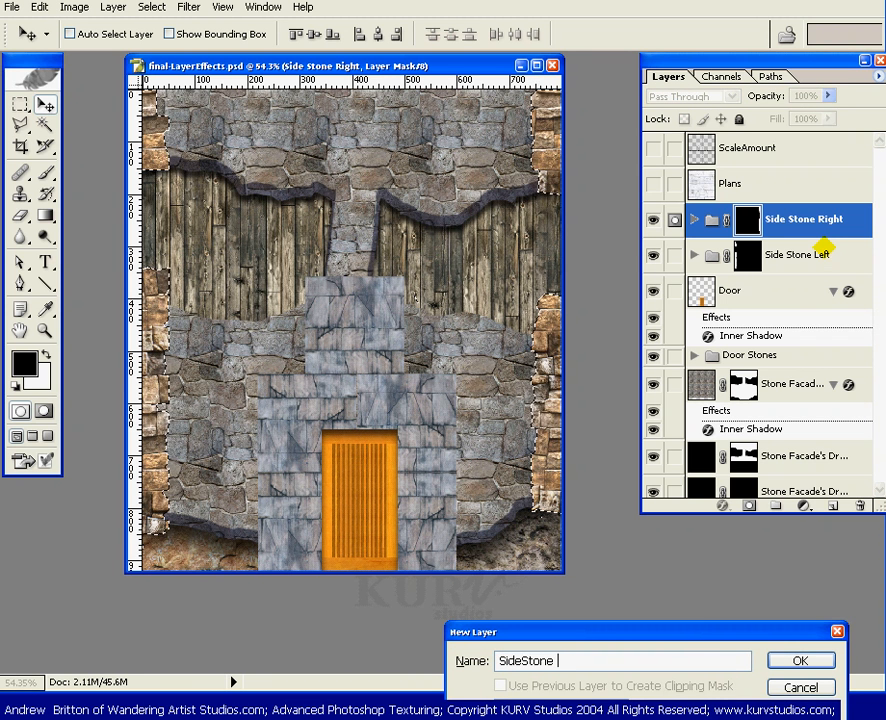
pyautogui.write('Shadow')
pyautogui.press('Return')
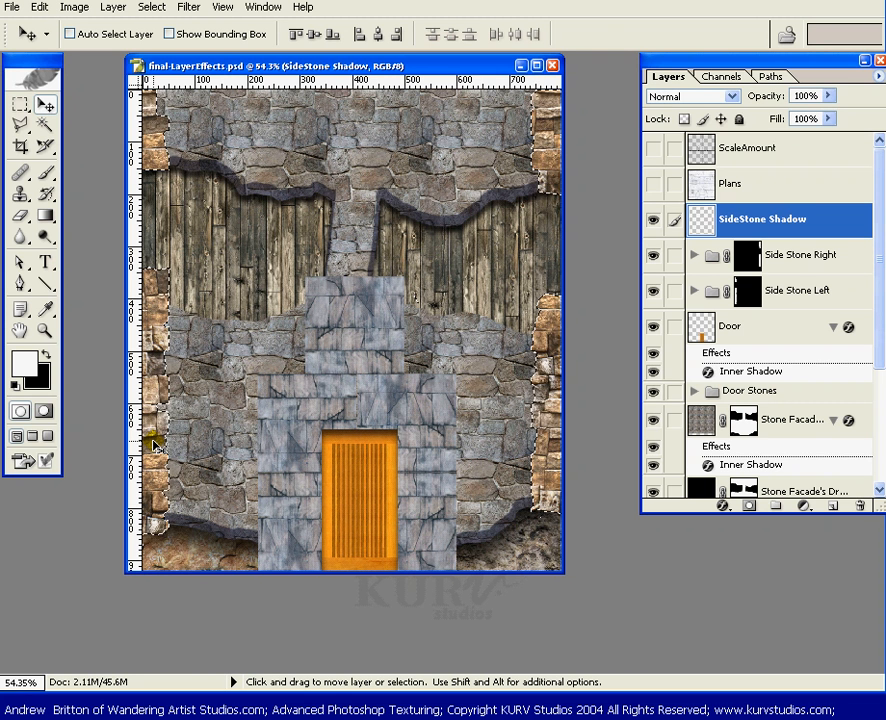
pyautogui.hotkey('ctrl', 'BackSpace')
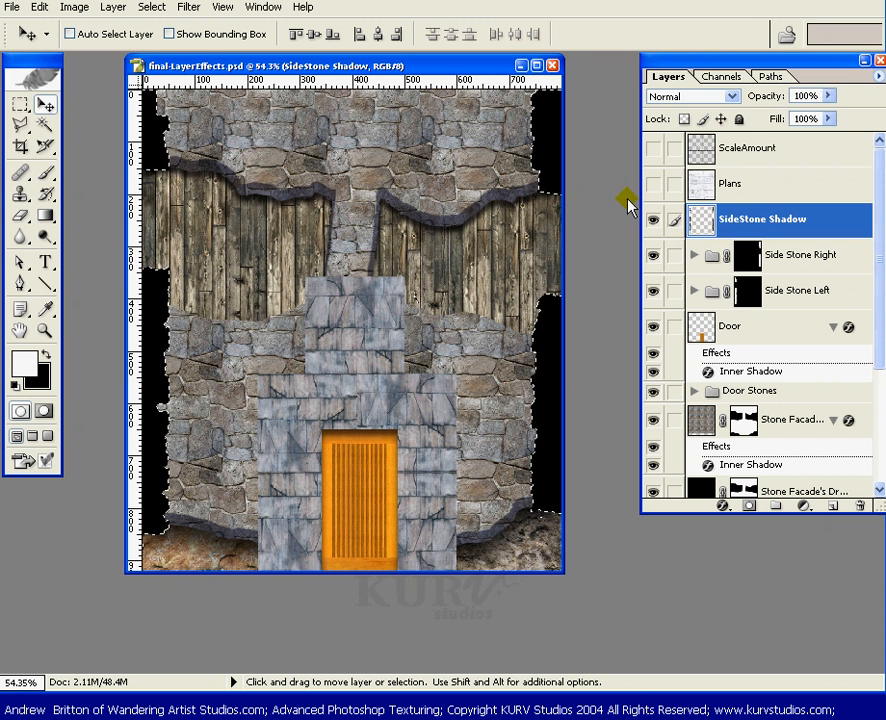
pyautogui.hotkey('ctrl', 'd')
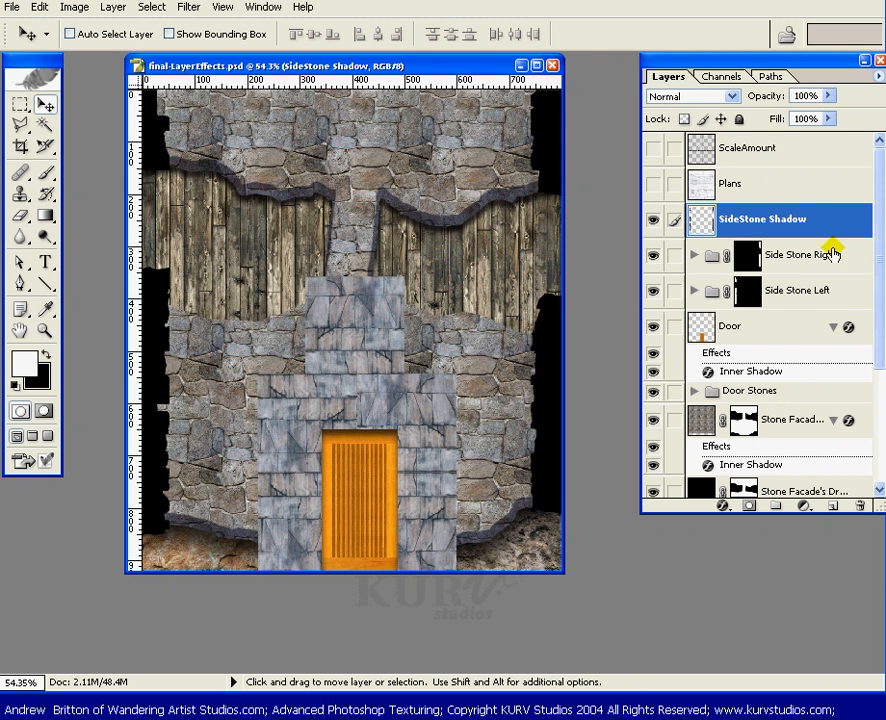
# Copy the layer style from Stone Facade copy 4 and paste it onto SideStone Shadow.
pyautogui.moveTo(876, 332); pyautogui.dragTo(876, 362)
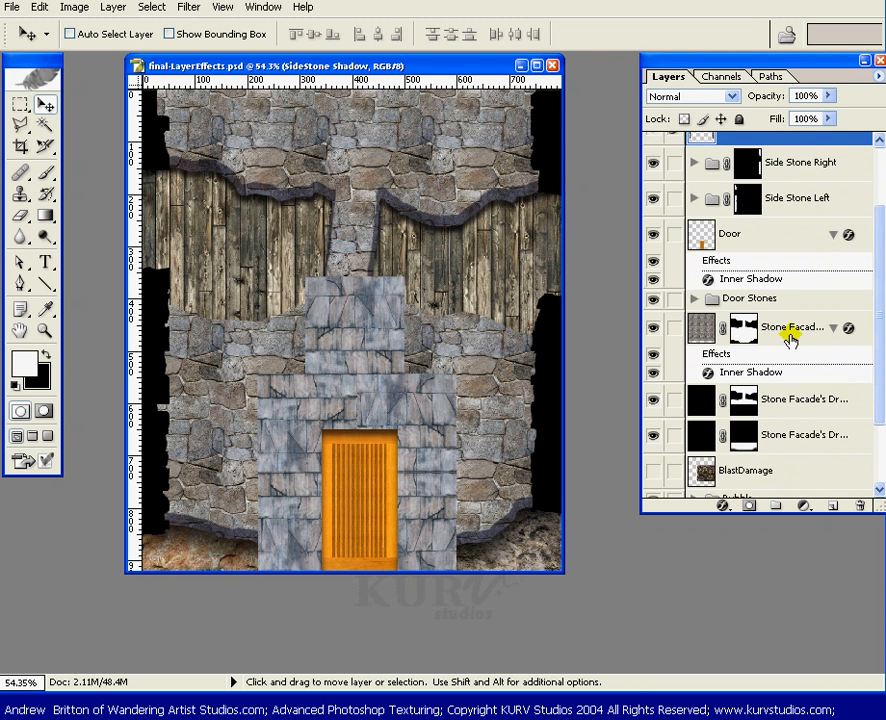
pyautogui.rightClick(789, 373)
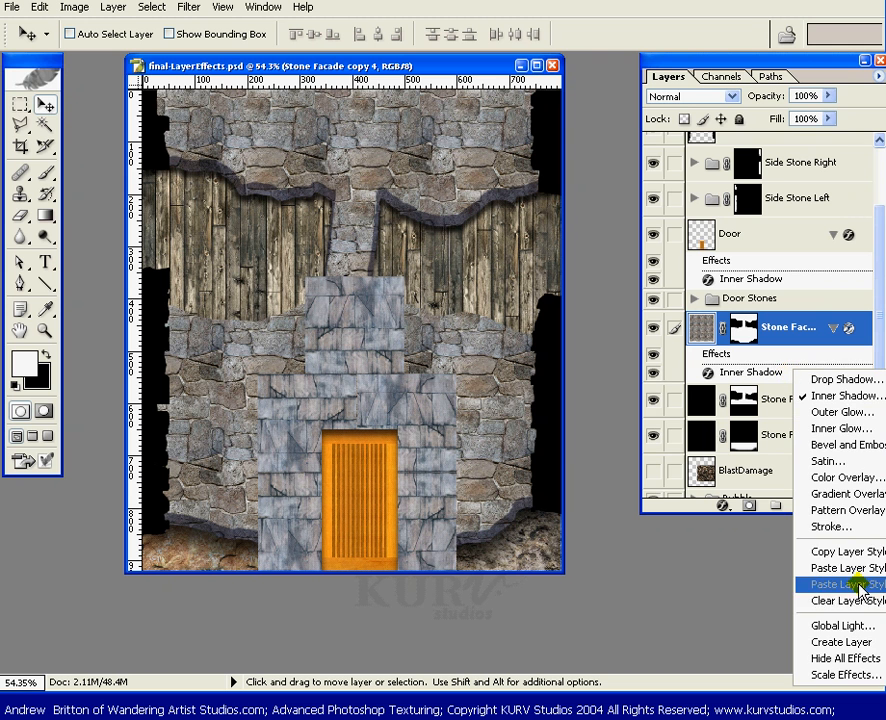
pyautogui.click(775, 333)
pyautogui.rightClick(770, 324)
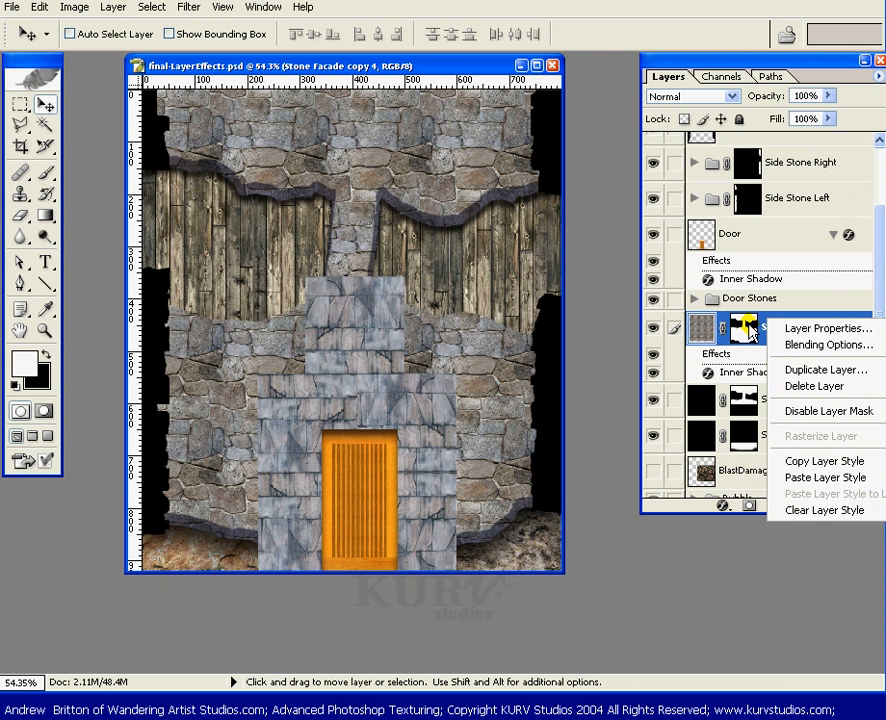
pyautogui.click(801, 357)
pyautogui.rightClick(778, 336)
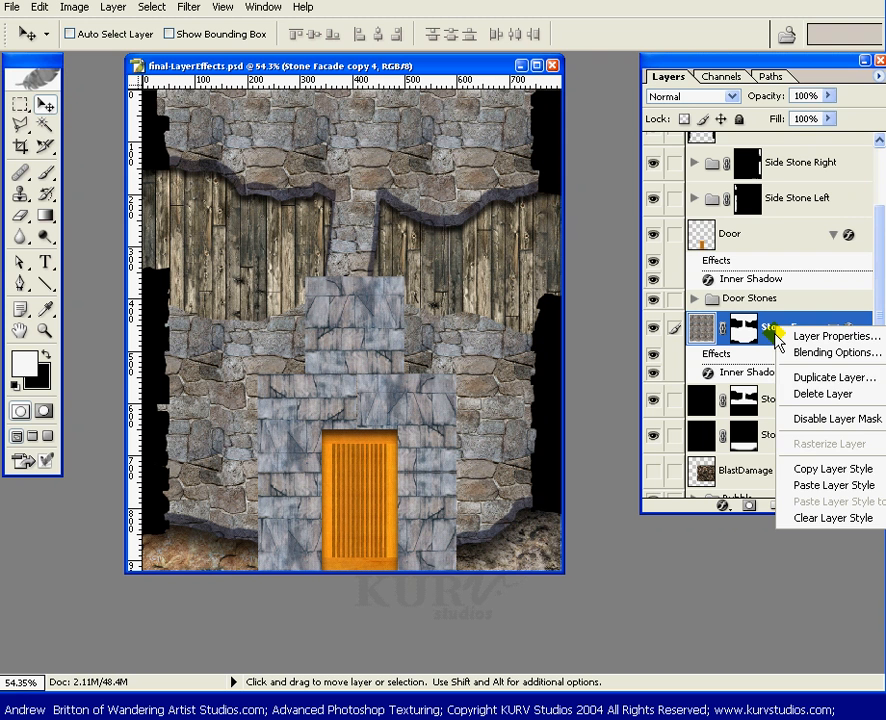
pyautogui.click(812, 470)
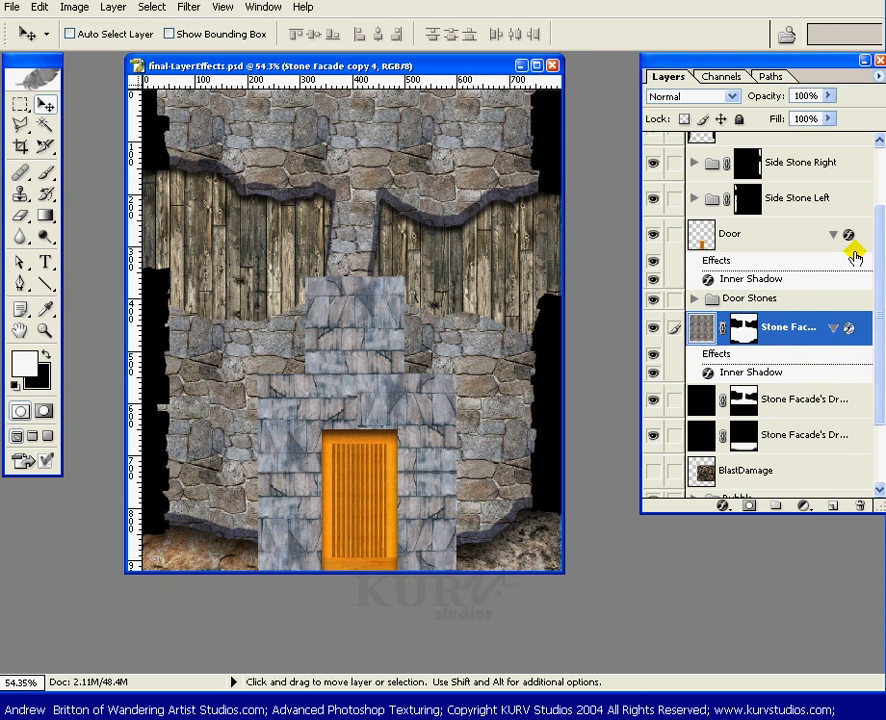
pyautogui.scroll(1, 877, 225)
pyautogui.scroll(1, 877, 225)
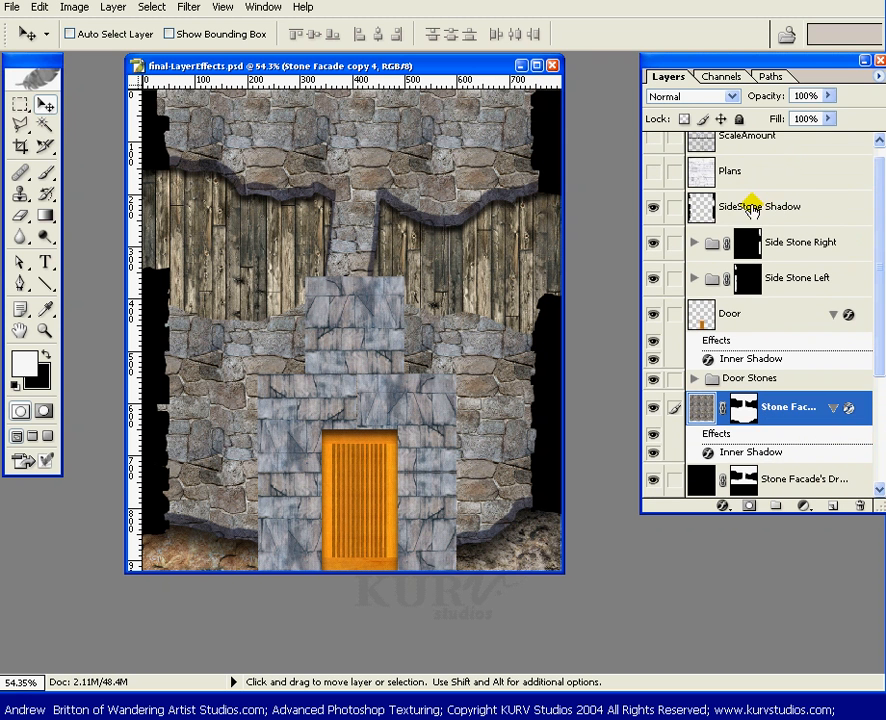
pyautogui.rightClick(752, 206)
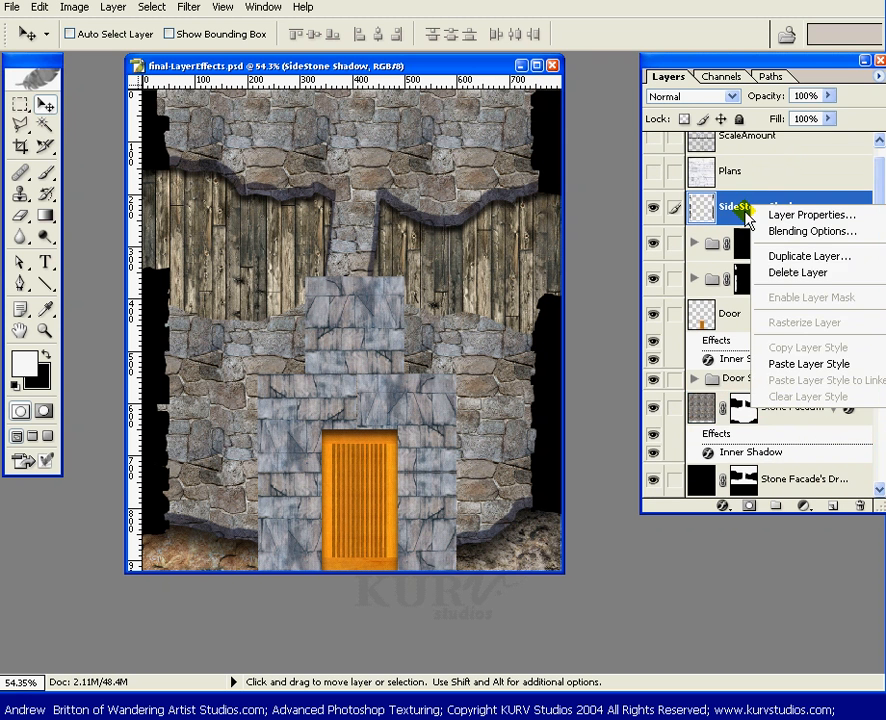
pyautogui.click(800, 364)
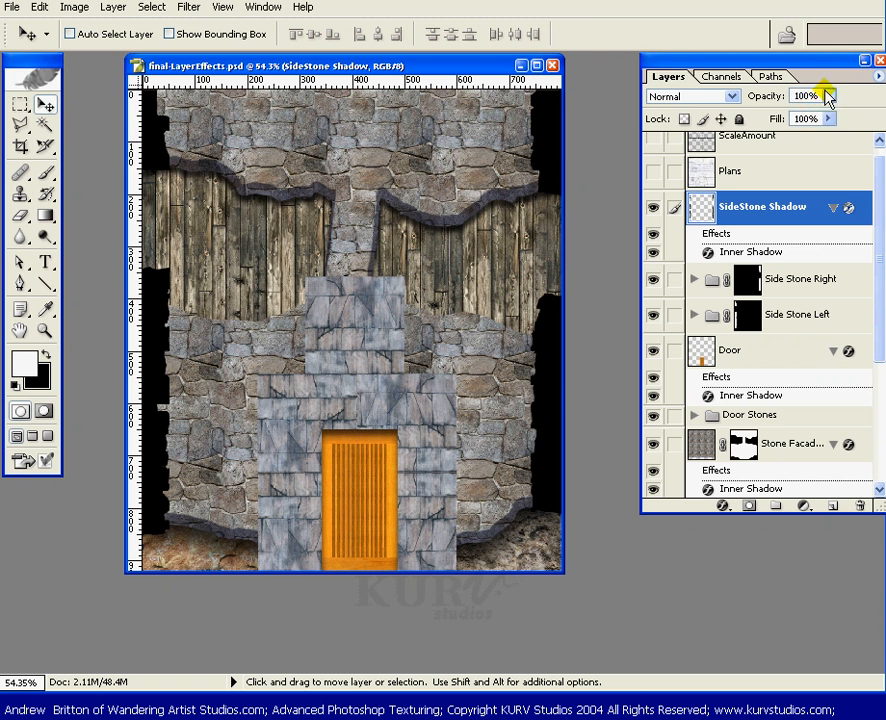
# Set SideStone Shadow to 100% opacity and 0% fill.
pyautogui.moveTo(829, 95); pyautogui.dragTo(752, 120)
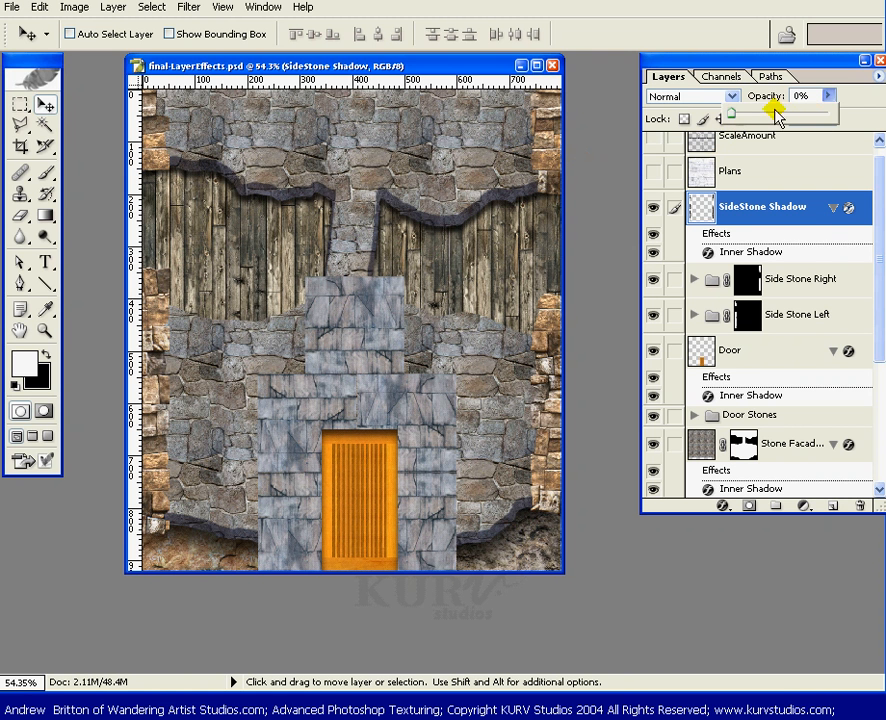
pyautogui.moveTo(748, 117); pyautogui.dragTo(736, 200)
pyautogui.click(829, 118)
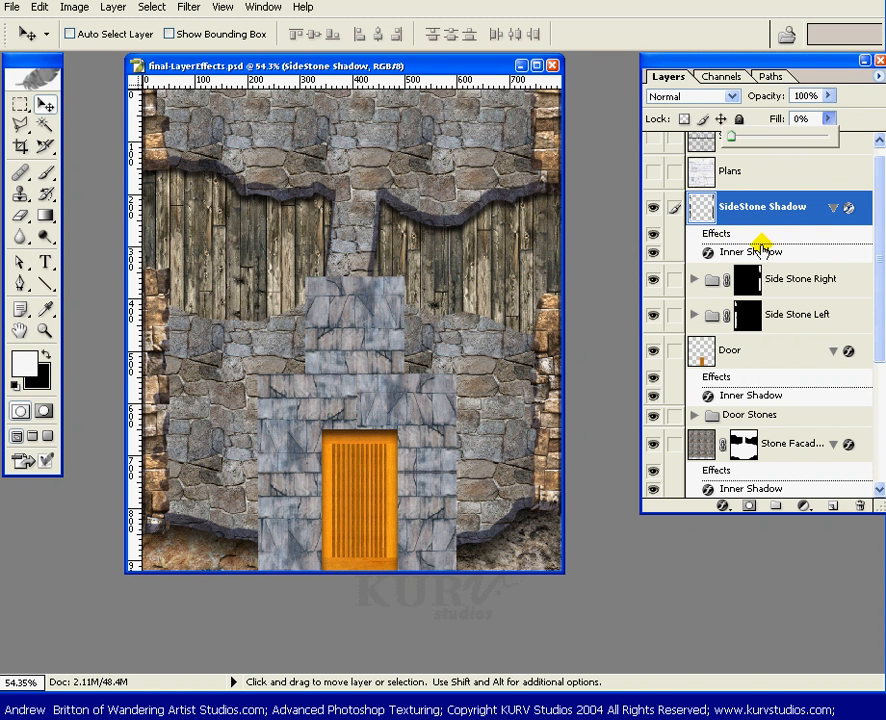
pyautogui.click(759, 139)
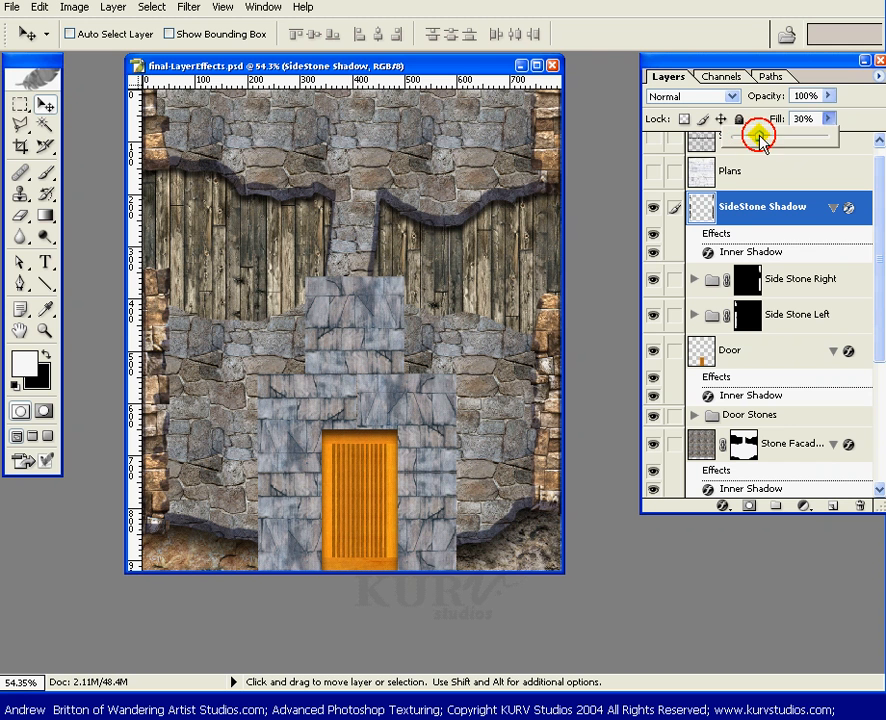
pyautogui.moveTo(759, 139); pyautogui.dragTo(732, 139)
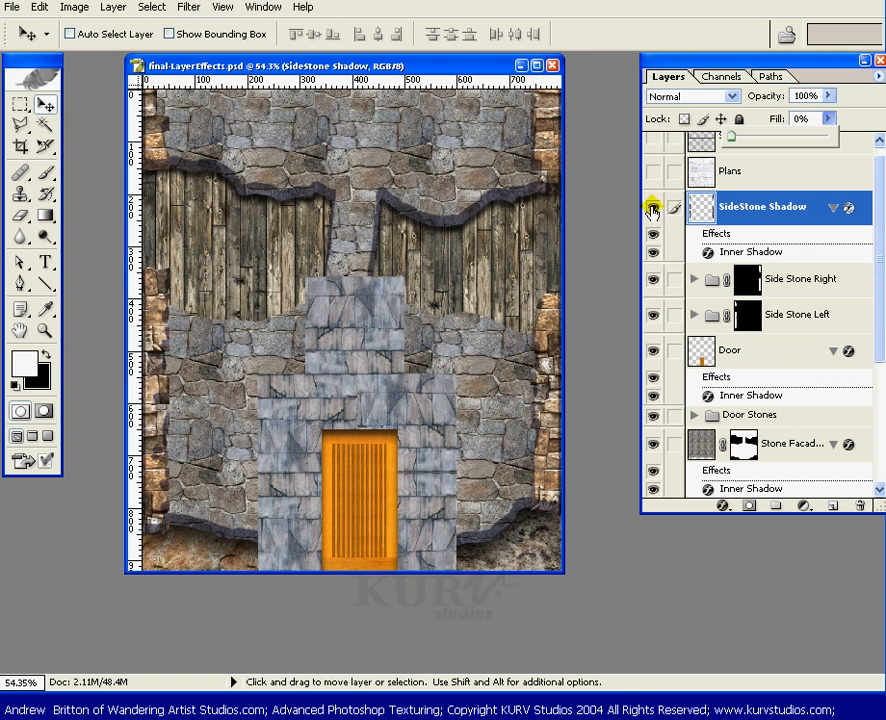
pyautogui.click(862, 96)
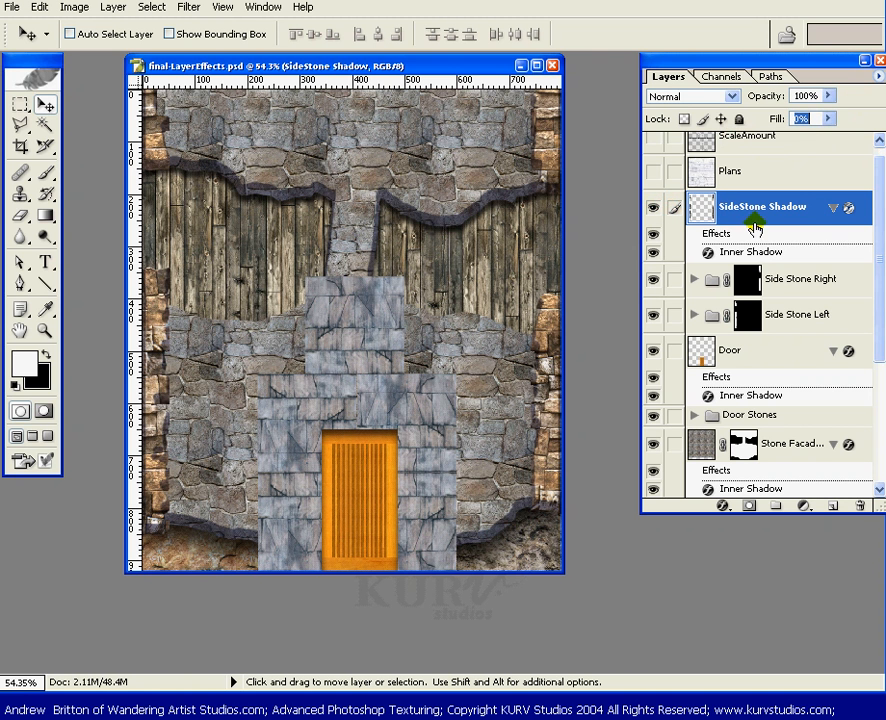
# Open SideStone Shadow's Inner Shadow settings, try a 13 px distance, and set the angle to -90°.
pyautogui.doubleClick(750, 254)
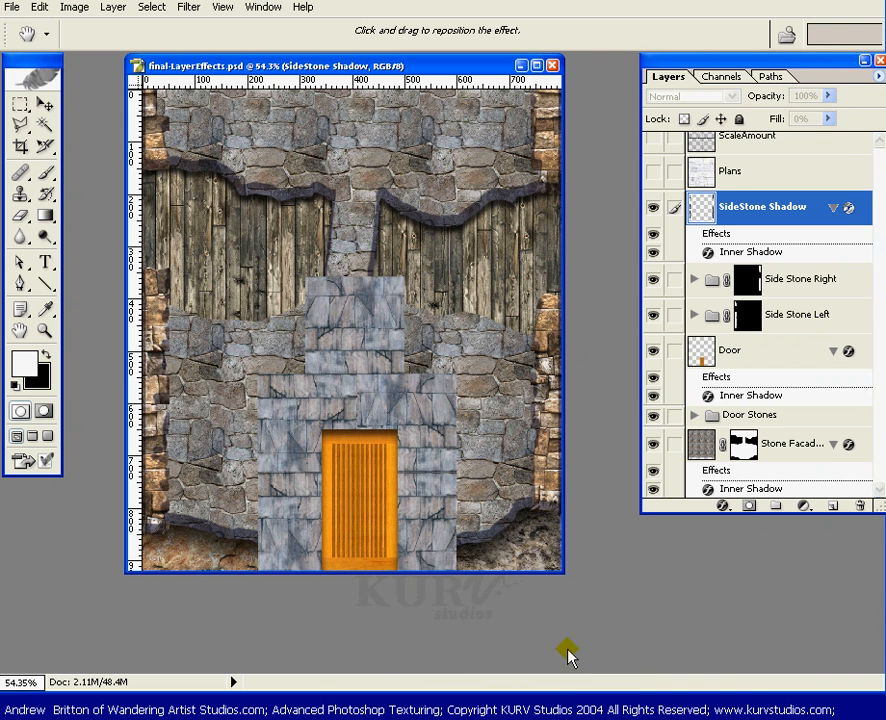
pyautogui.moveTo(580, 716)
pyautogui.mouseDown()
pyautogui.moveTo(585, 614)
pyautogui.moveTo(570, 716)
pyautogui.mouseUp()
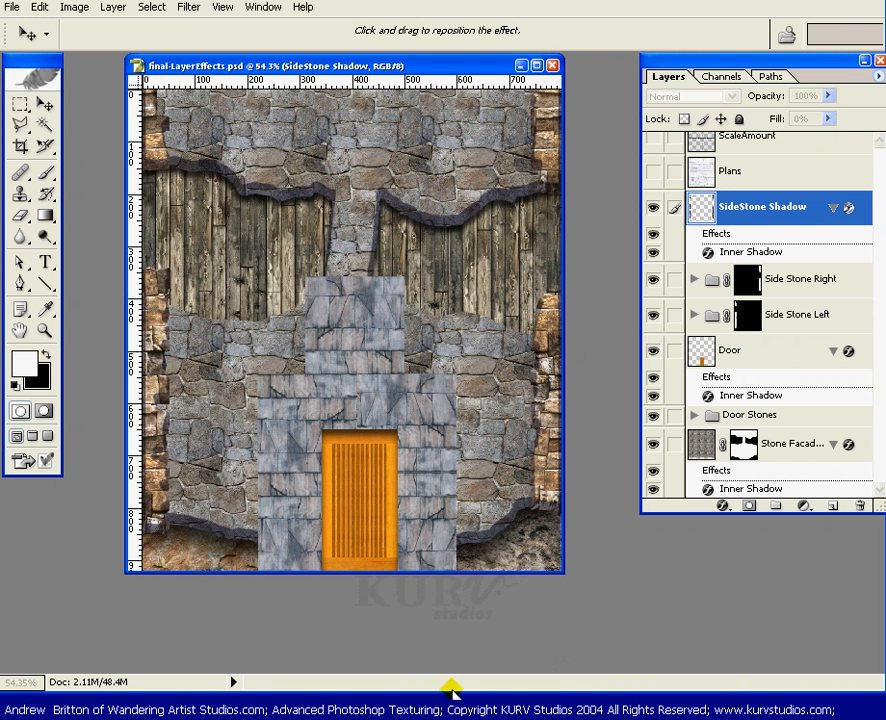
pyautogui.moveTo(456, 680); pyautogui.dragTo(444, 528)
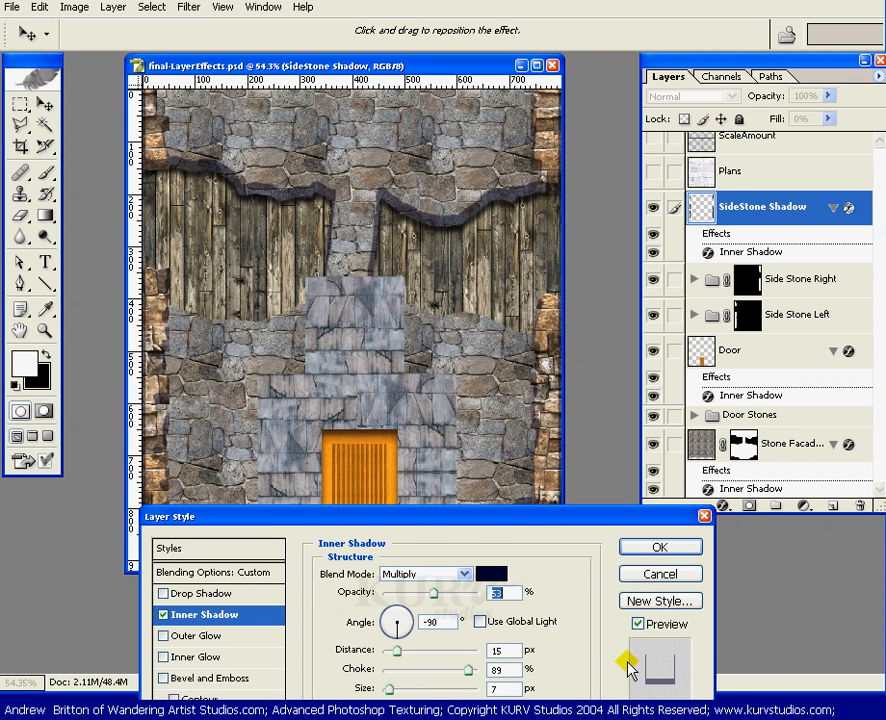
pyautogui.moveTo(559, 519); pyautogui.dragTo(583, 546)
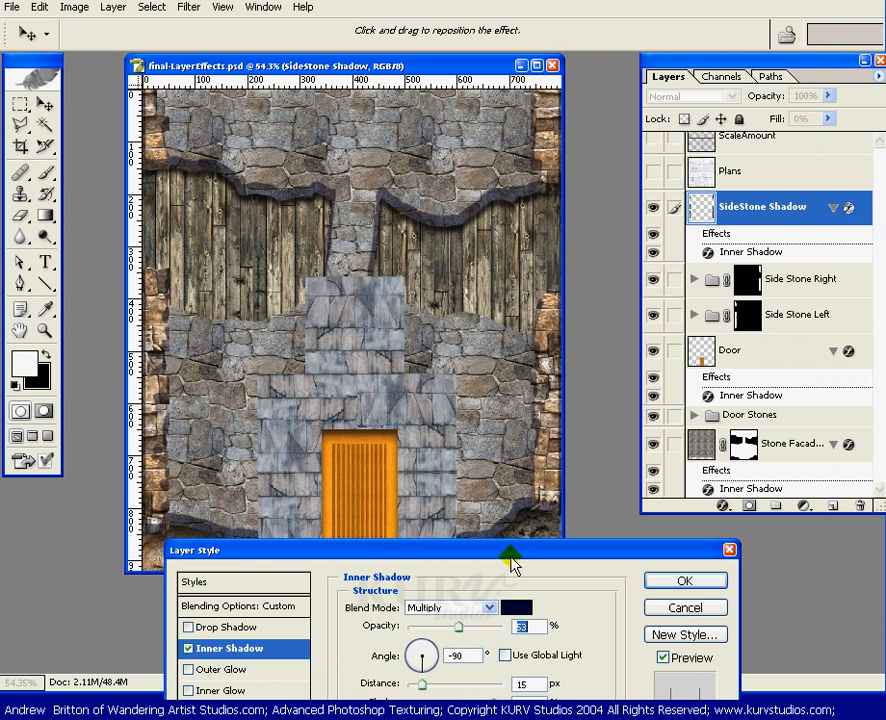
pyautogui.moveTo(528, 525); pyautogui.dragTo(547, 503)
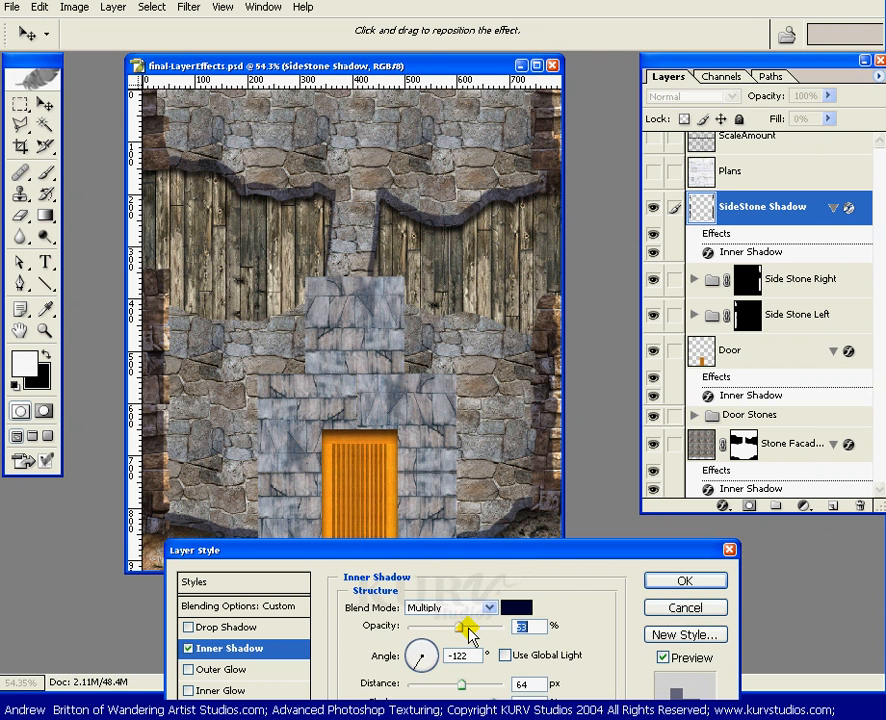
pyautogui.moveTo(461, 684); pyautogui.dragTo(410, 692)
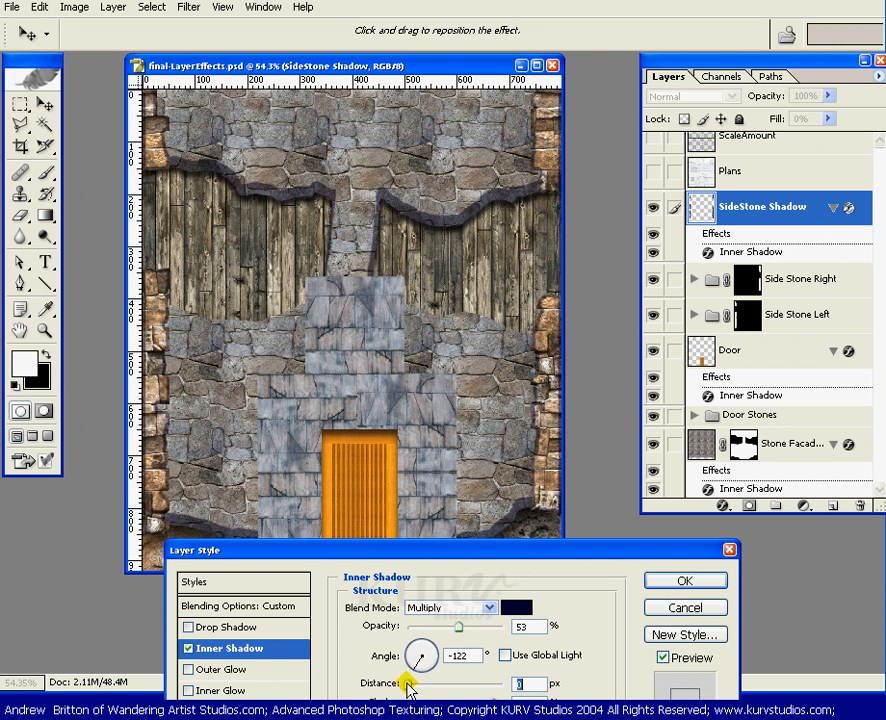
pyautogui.doubleClick(462, 655)
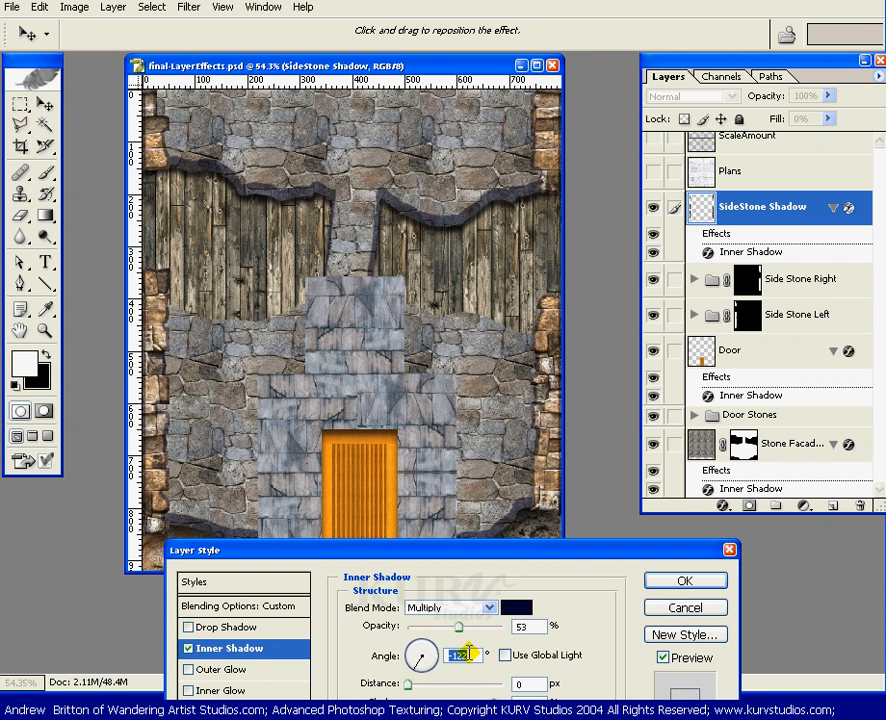
pyautogui.write('-90')
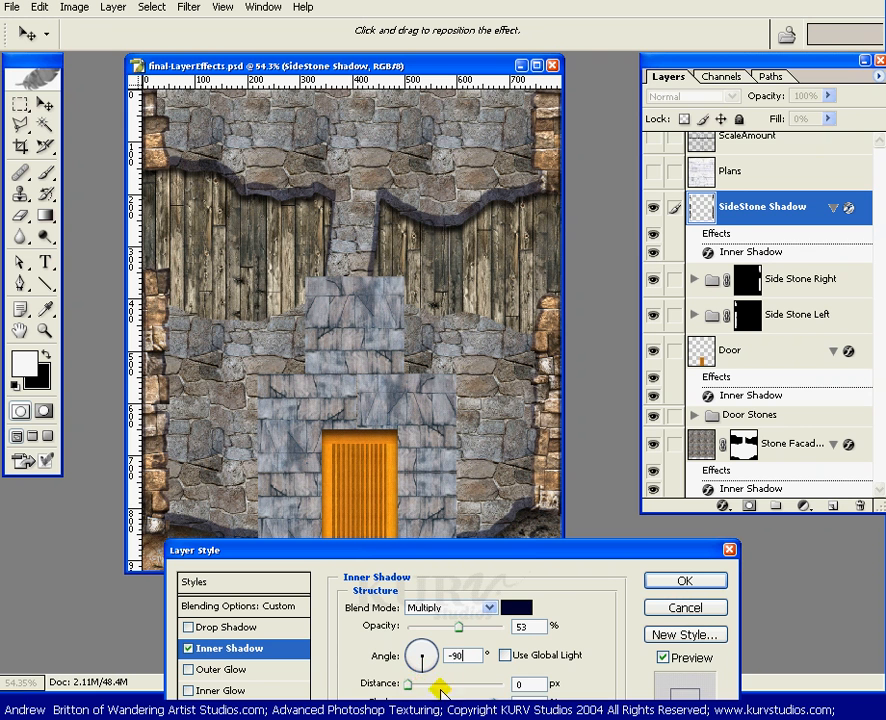
# Adjust the inner shadow size to about 8 and the distance to 27 px, then confirm.
pyautogui.click(408, 686)
pyautogui.moveTo(408, 686); pyautogui.dragTo(418, 688)
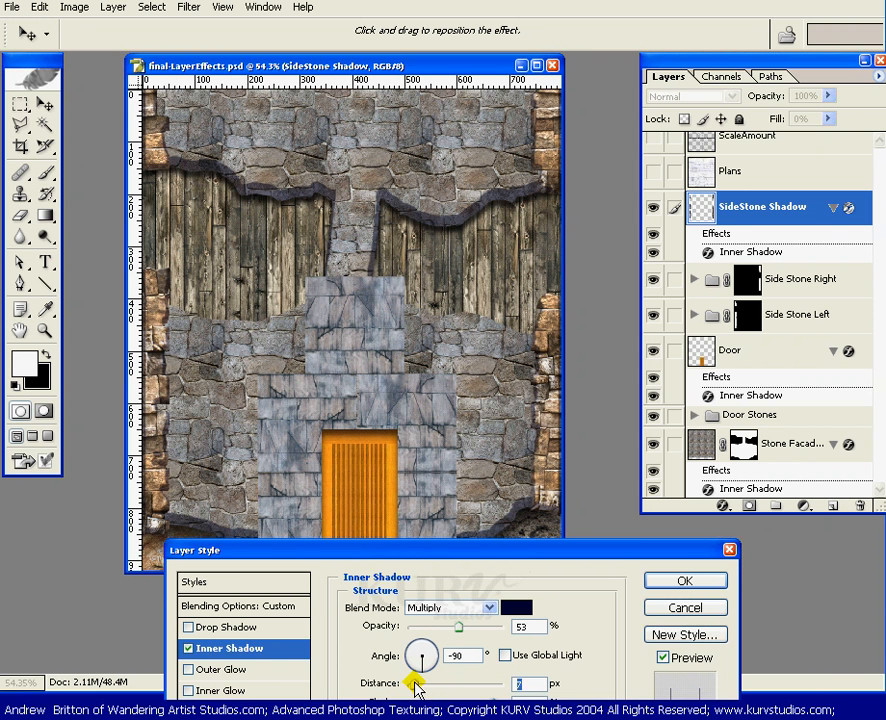
pyautogui.moveTo(471, 550); pyautogui.dragTo(481, 531)
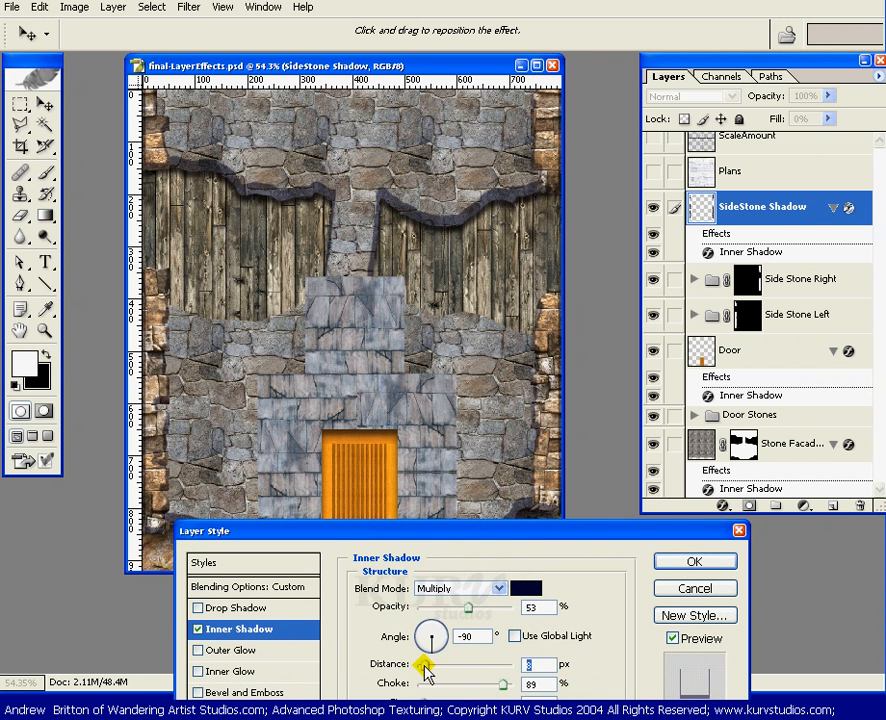
pyautogui.moveTo(421, 702); pyautogui.dragTo(416, 702)
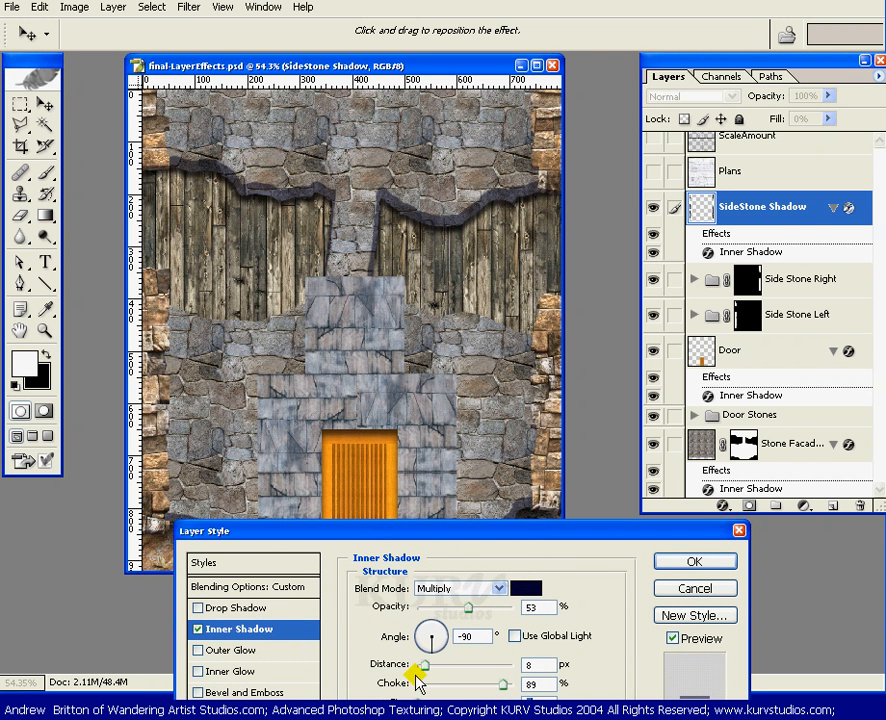
pyautogui.moveTo(382, 530); pyautogui.dragTo(414, 523)
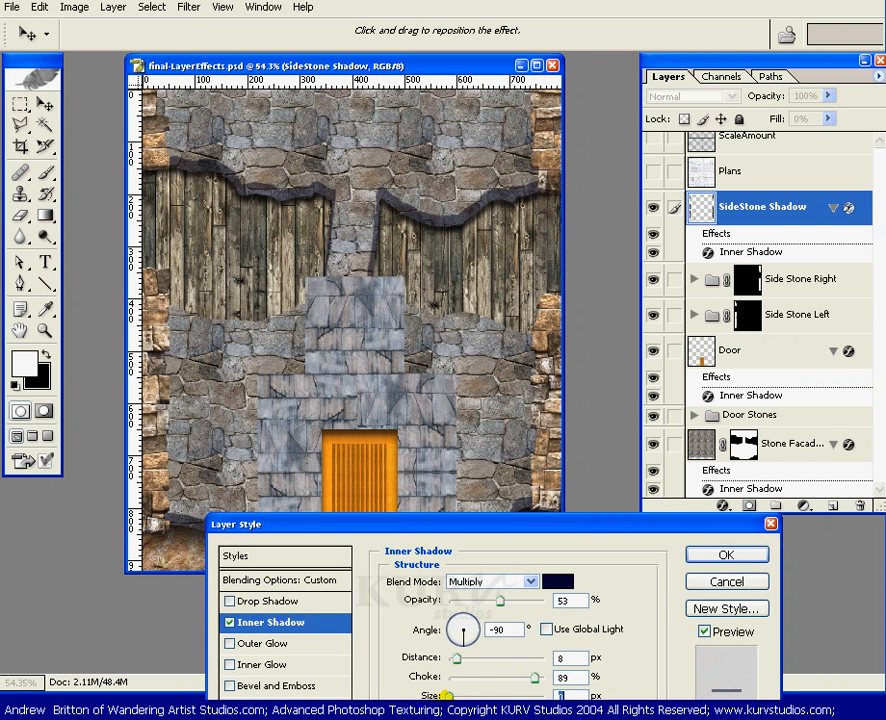
pyautogui.moveTo(447, 693); pyautogui.dragTo(452, 693)
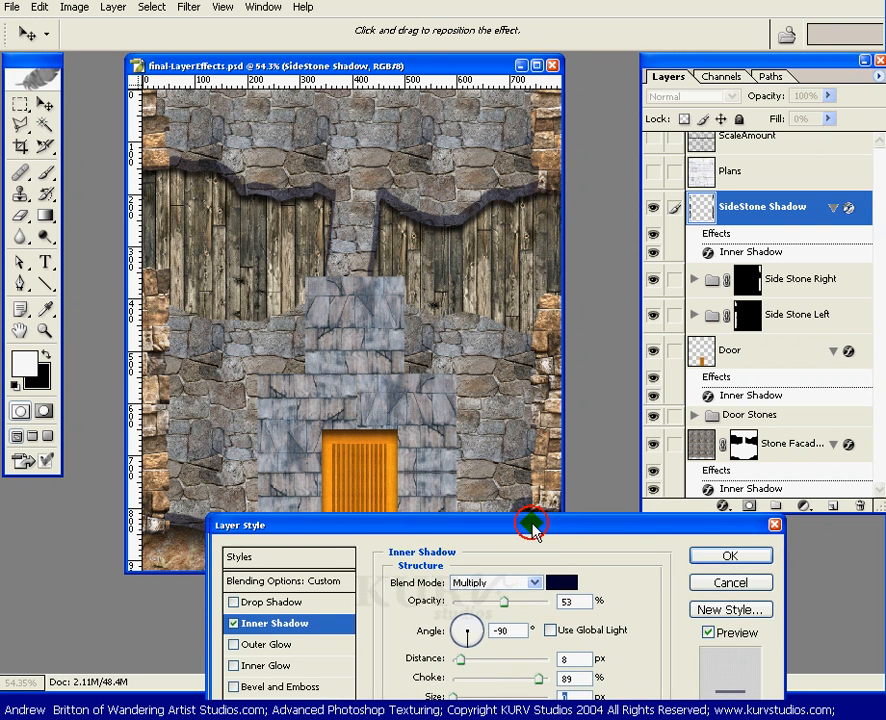
pyautogui.moveTo(530, 524); pyautogui.dragTo(554, 561)
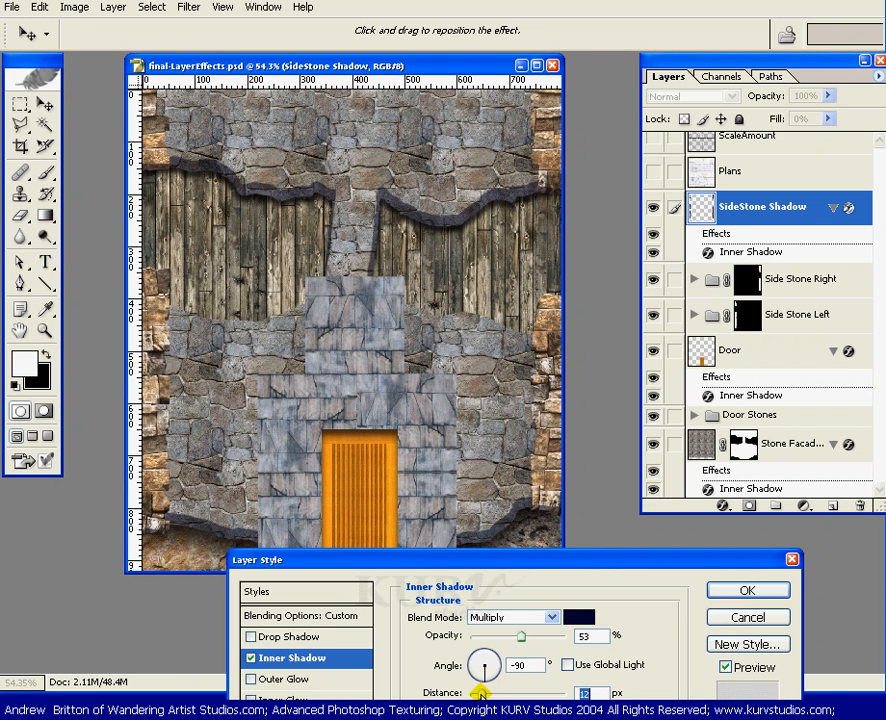
pyautogui.moveTo(482, 693); pyautogui.dragTo(488, 692)
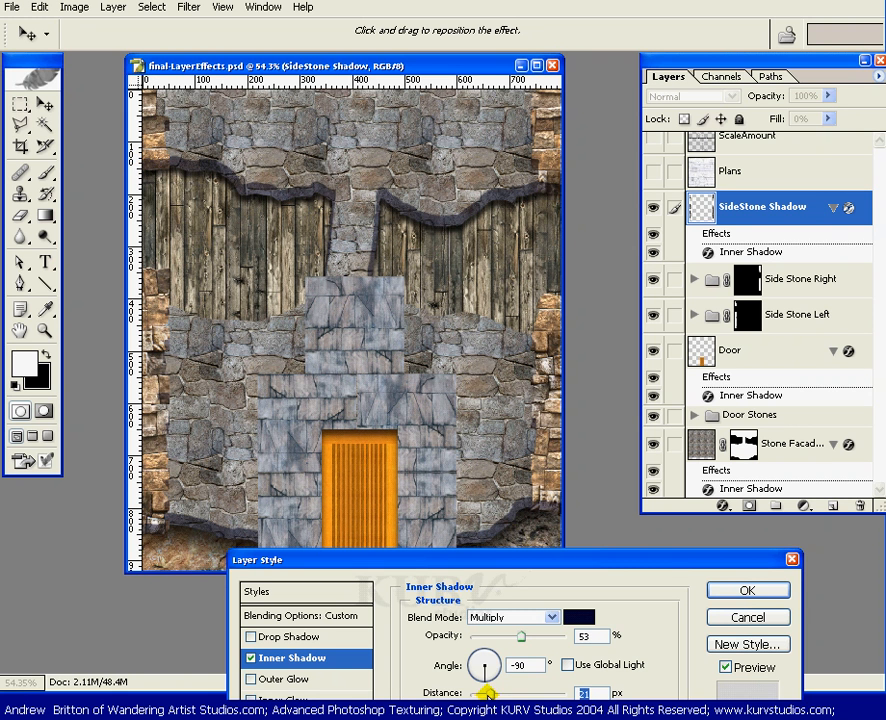
pyautogui.moveTo(486, 691); pyautogui.dragTo(483, 693)
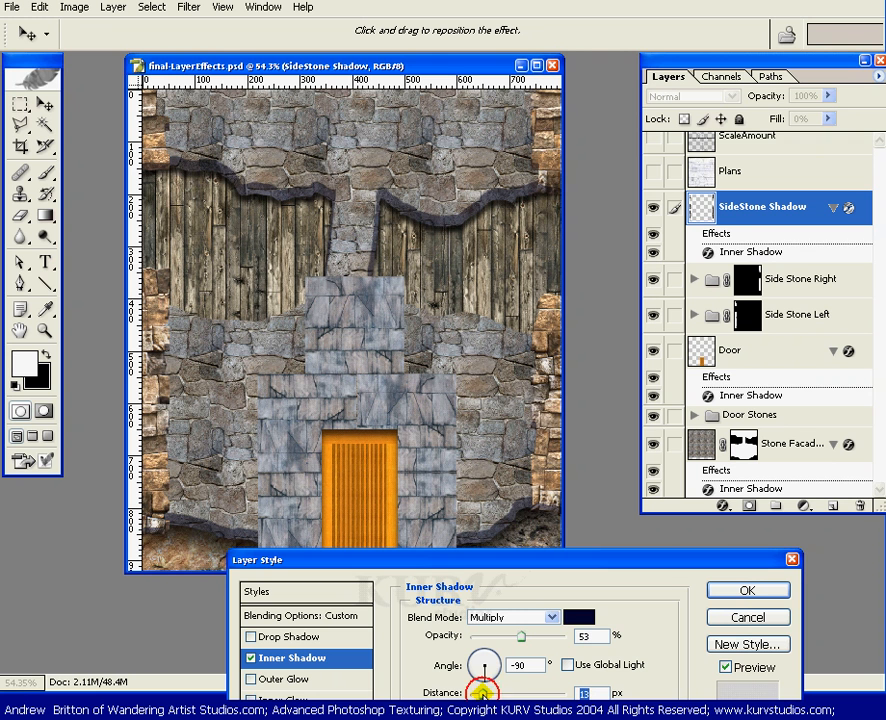
pyautogui.moveTo(477, 692); pyautogui.dragTo(484, 693)
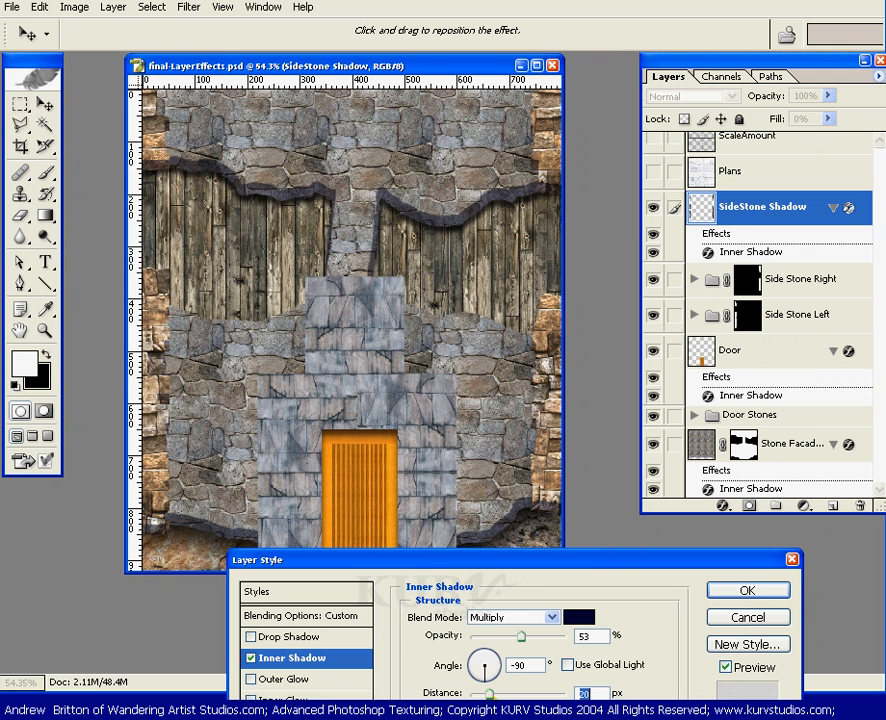
pyautogui.moveTo(489, 692); pyautogui.dragTo(495, 693)
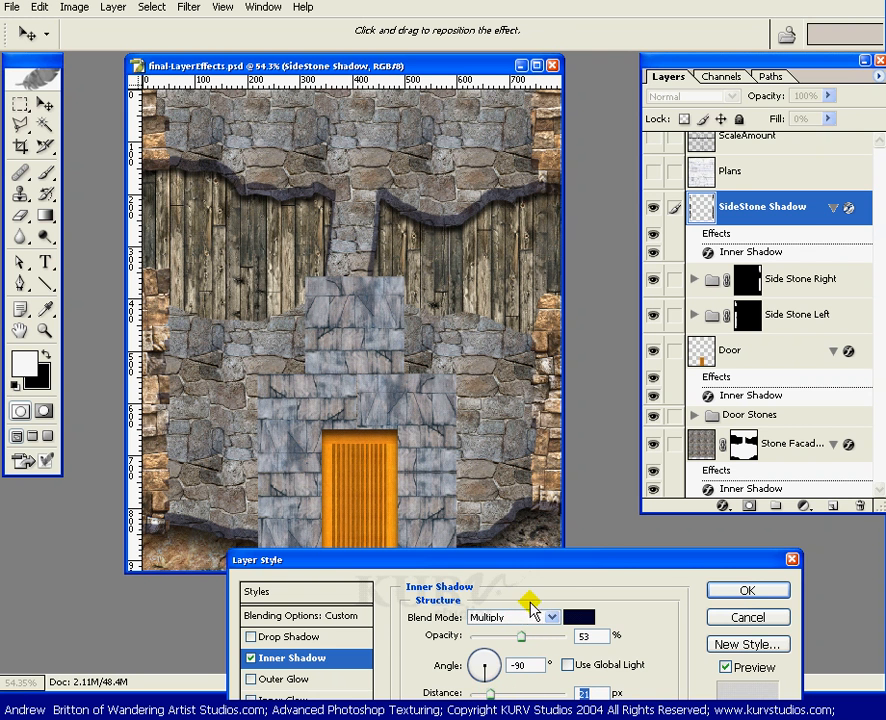
pyautogui.click(731, 596)
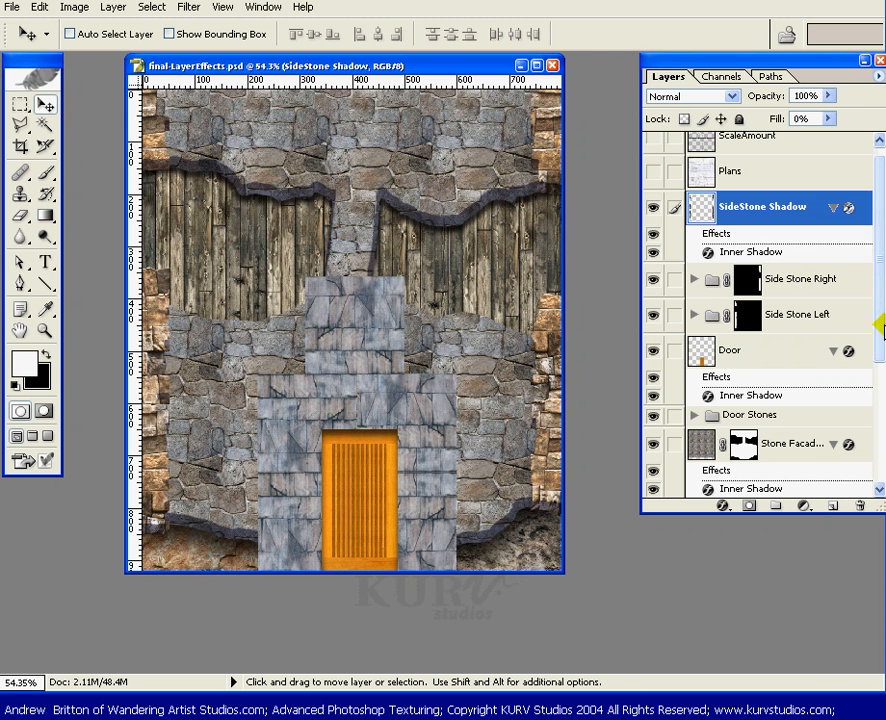
# Select the Stone Facade copy 4 layer and open its fx layer-effects list.
pyautogui.moveTo(879, 313); pyautogui.dragTo(875, 362)
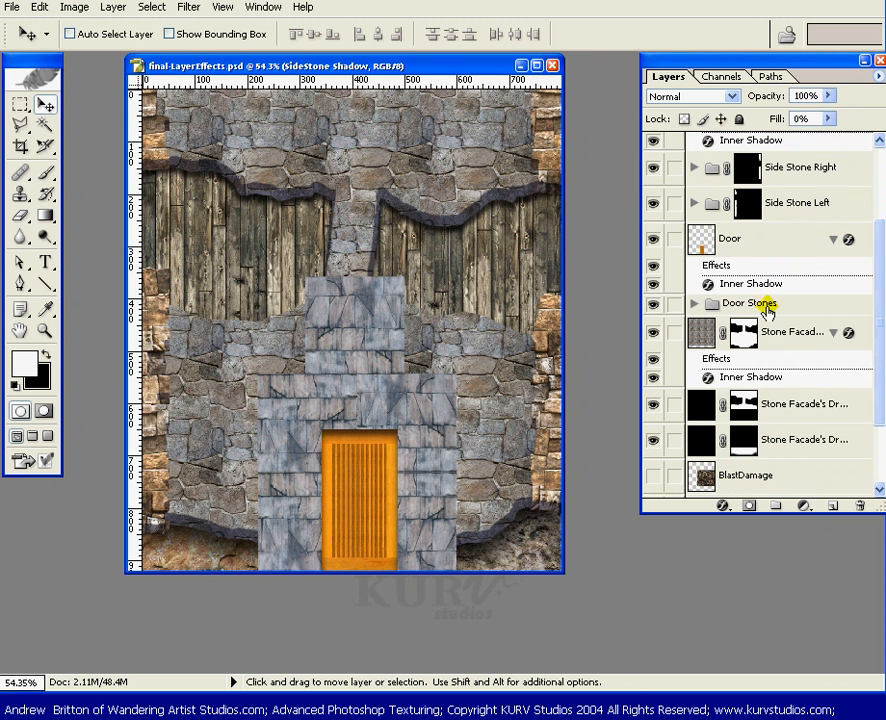
pyautogui.click(777, 337)
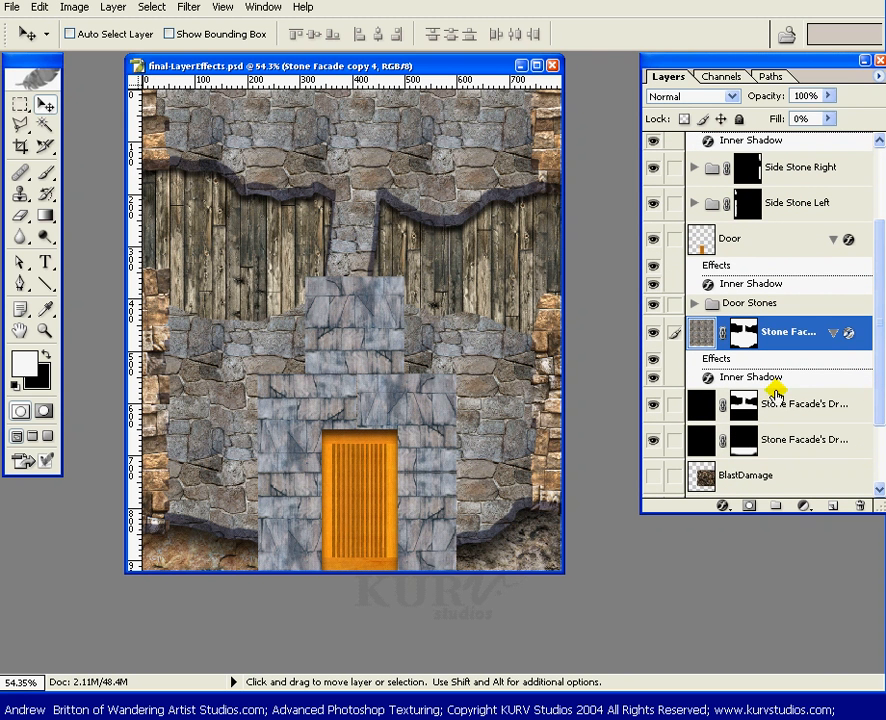
pyautogui.click(721, 507)
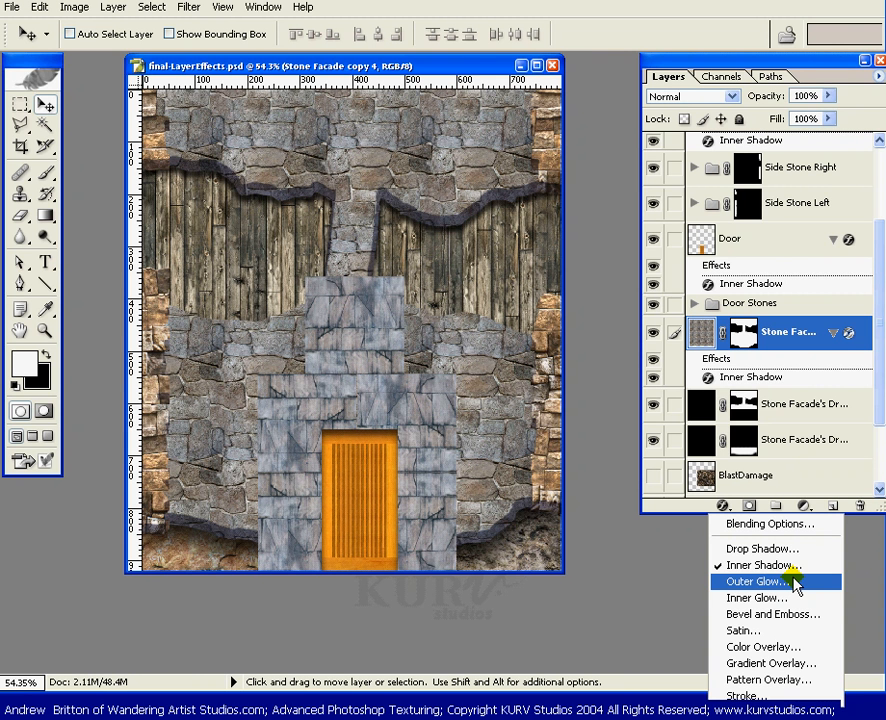
# Try an Inner Glow of size 38 on Stone Facade copy 4, compare it with Inner Shadow, then cancel.
pyautogui.click(755, 600)
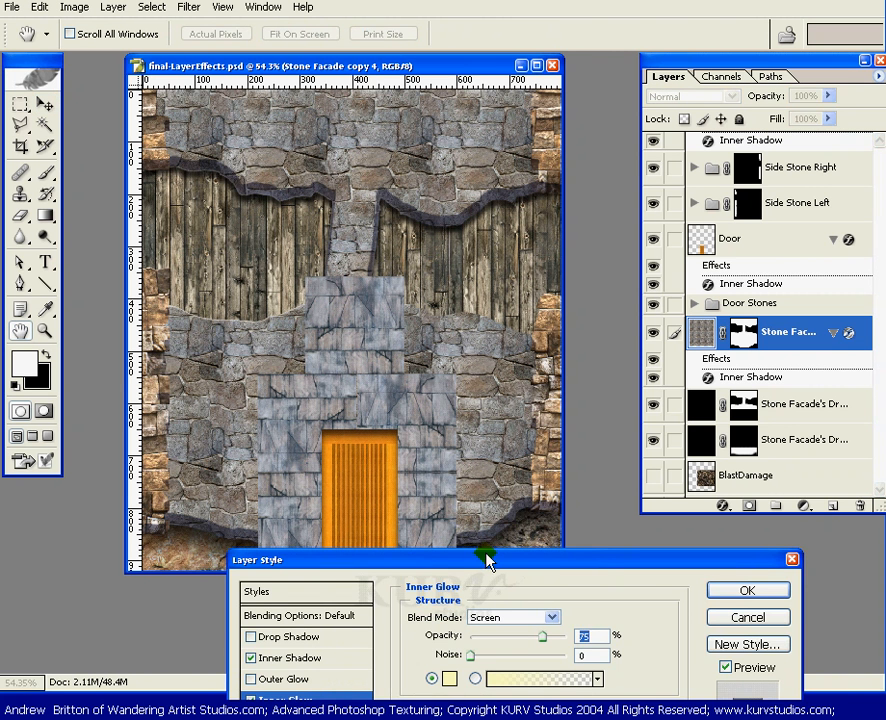
pyautogui.moveTo(481, 558); pyautogui.dragTo(615, 270)
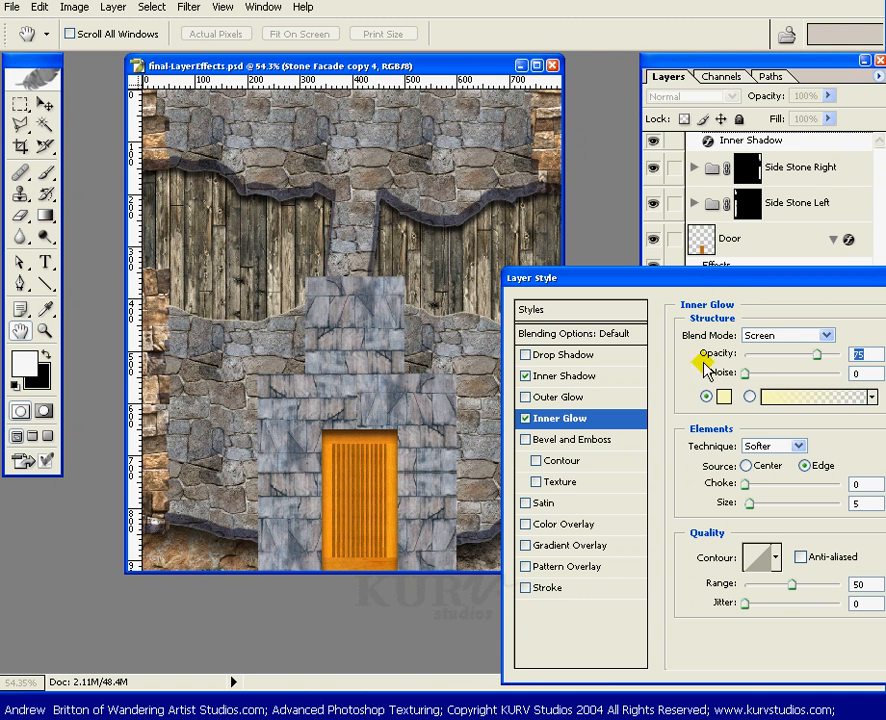
pyautogui.moveTo(753, 501); pyautogui.dragTo(778, 494)
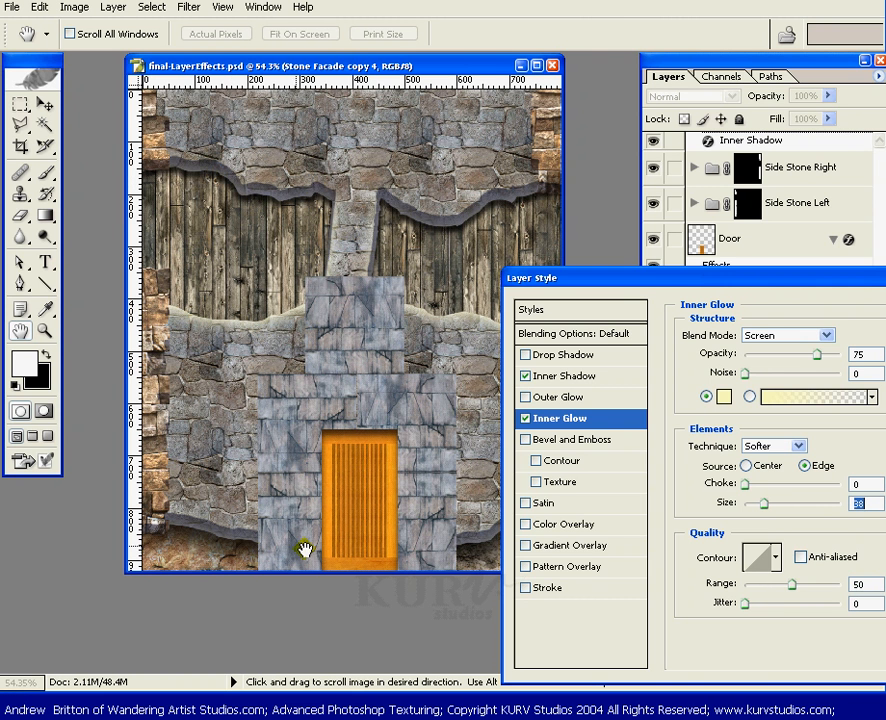
pyautogui.moveTo(545, 283); pyautogui.dragTo(295, 620)
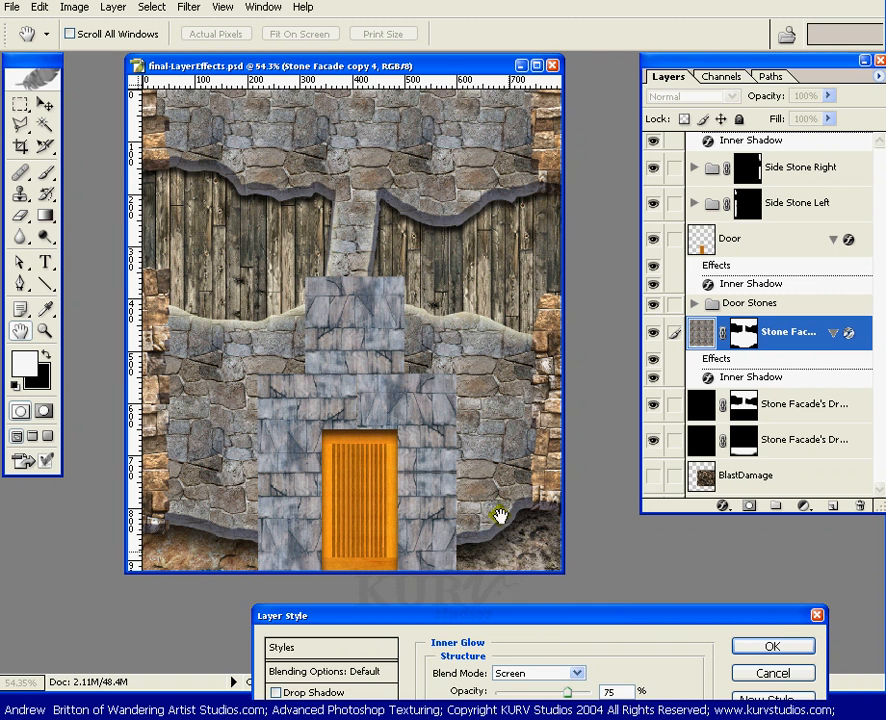
pyautogui.moveTo(541, 622); pyautogui.dragTo(595, 432)
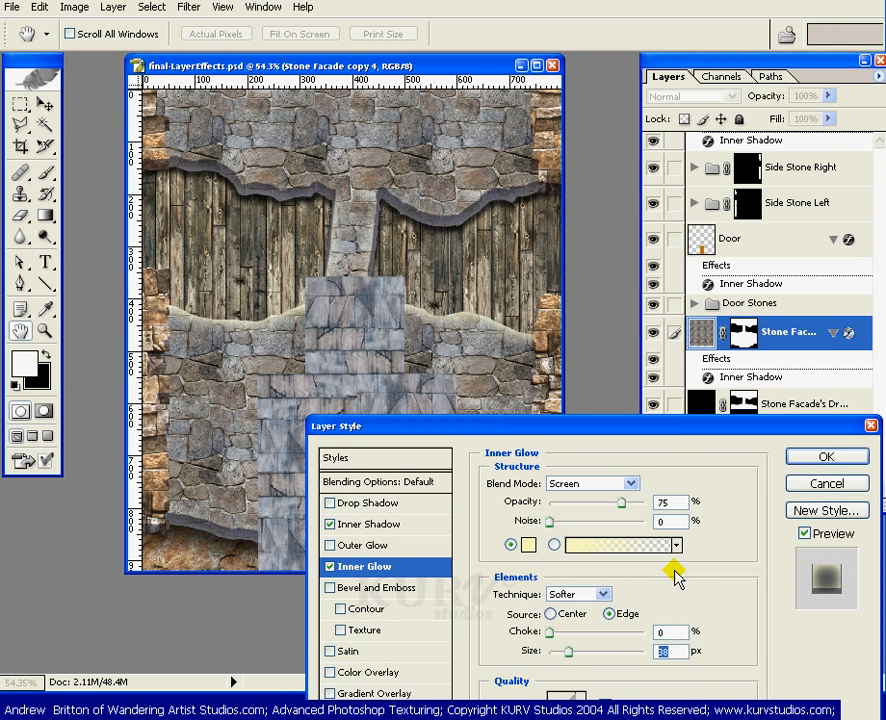
pyautogui.click(358, 526)
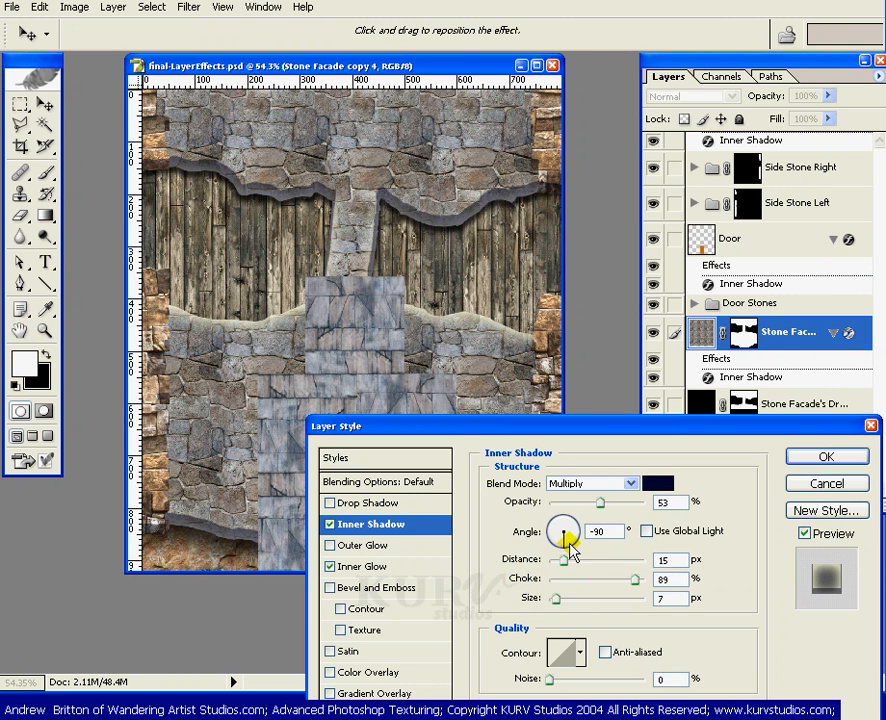
pyautogui.click(355, 567)
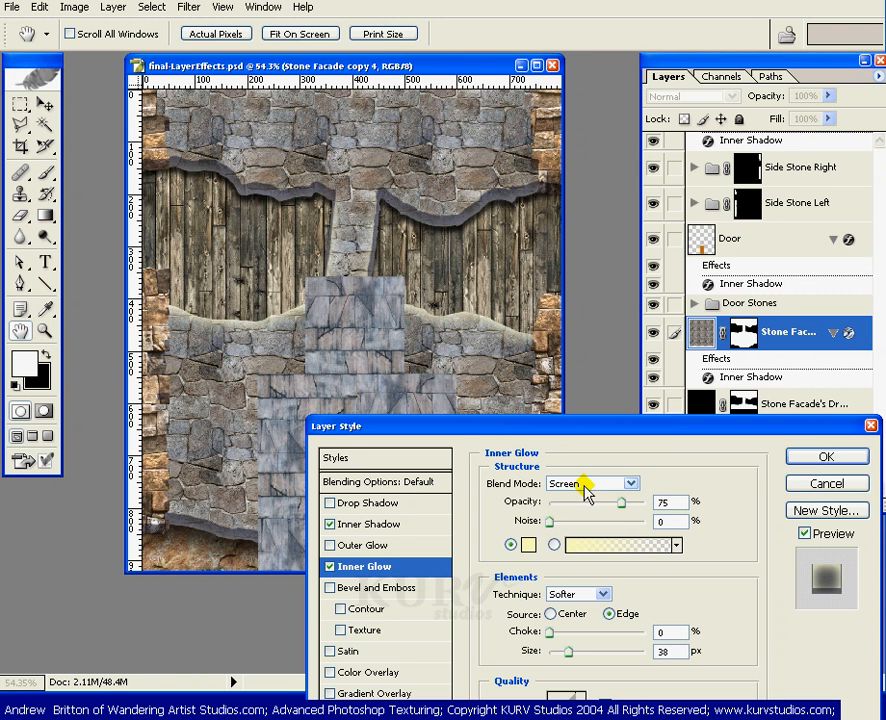
pyautogui.click(822, 486)
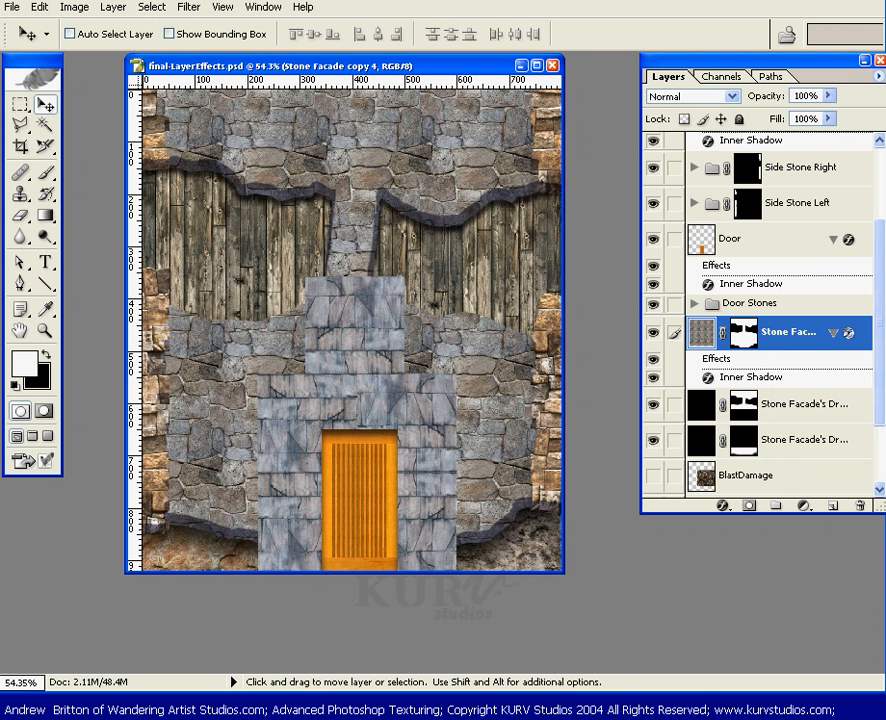
# Turn Stone Facade copy 4's Inner Shadow into its own layer and toggle its visibility to compare.
pyautogui.scroll(-1, 878, 358)
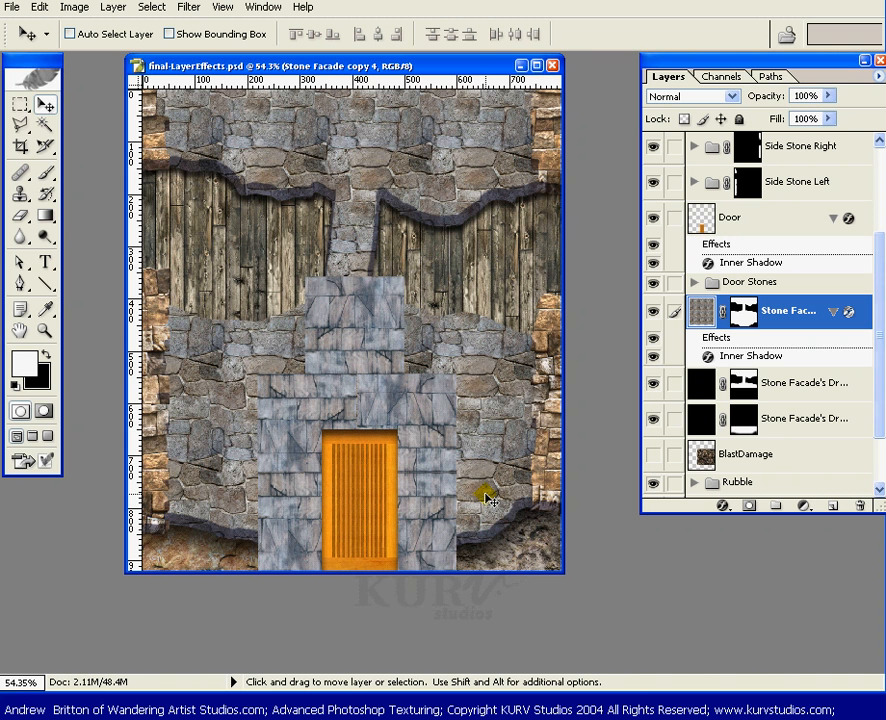
pyautogui.rightClick(770, 360)
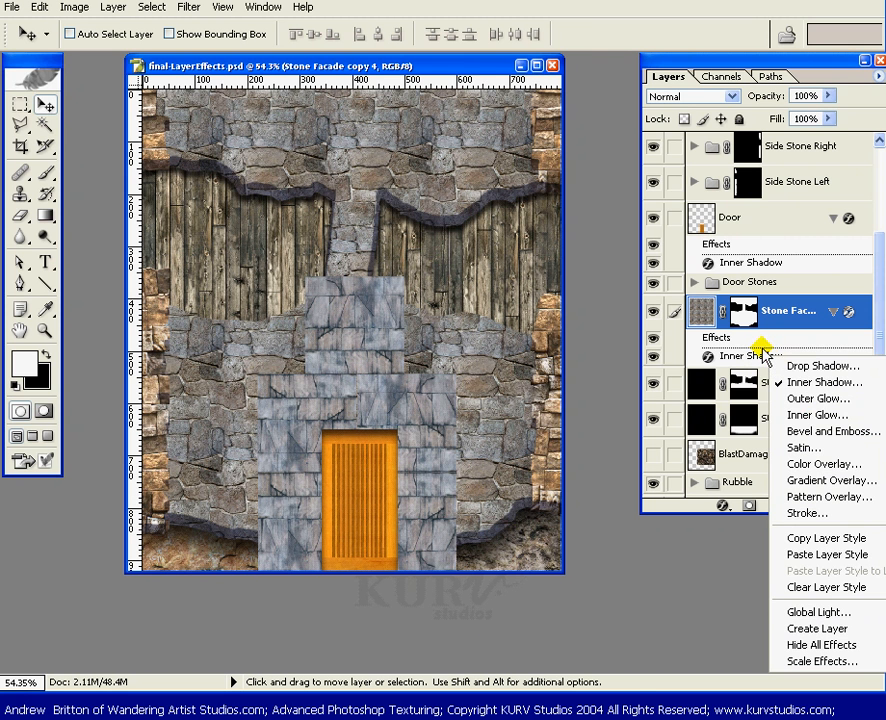
pyautogui.click(810, 627)
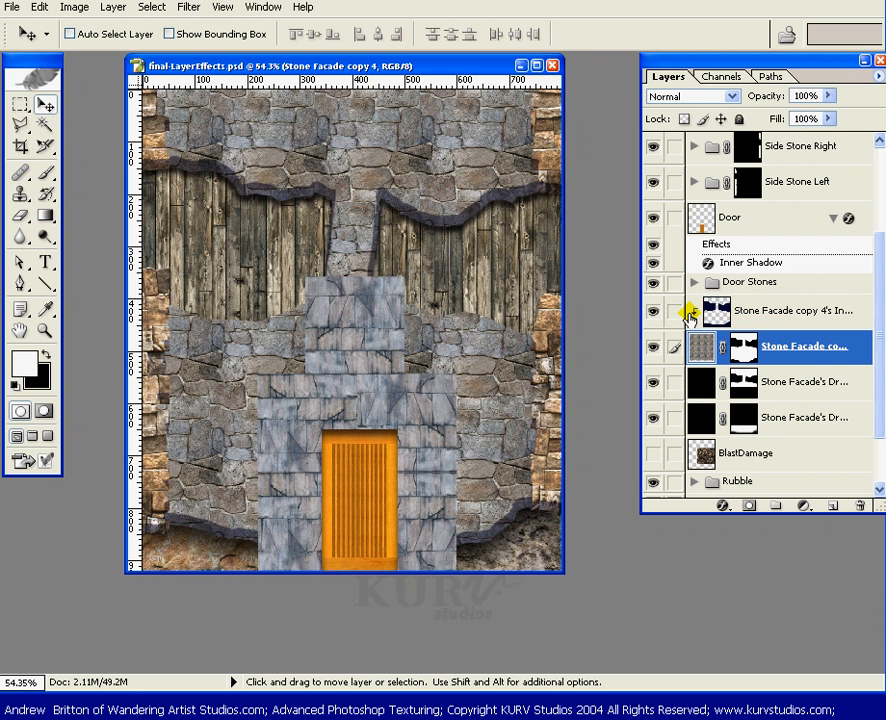
pyautogui.click(650, 314)
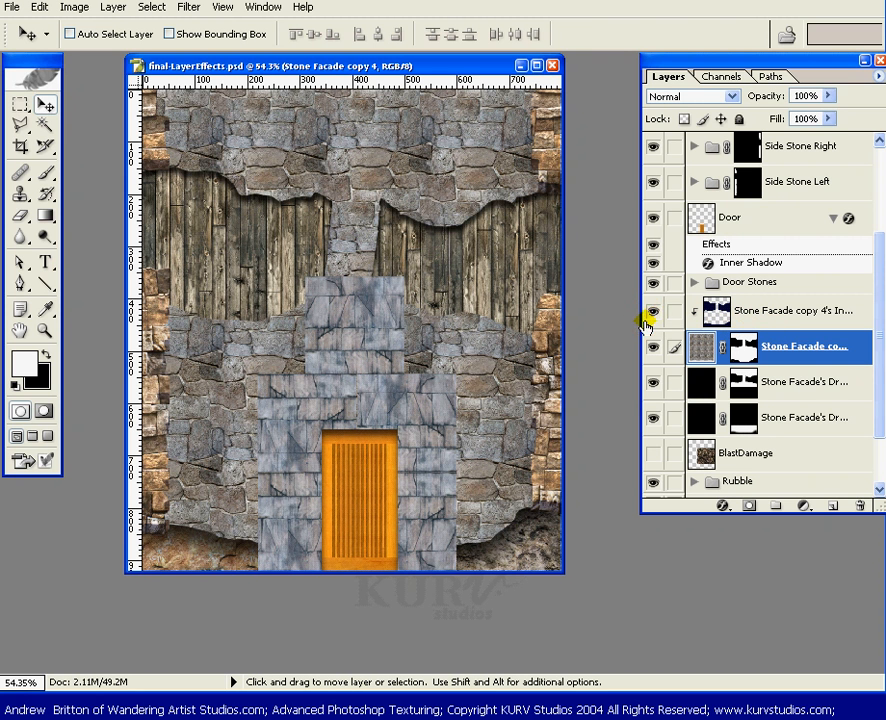
pyautogui.click(650, 314)
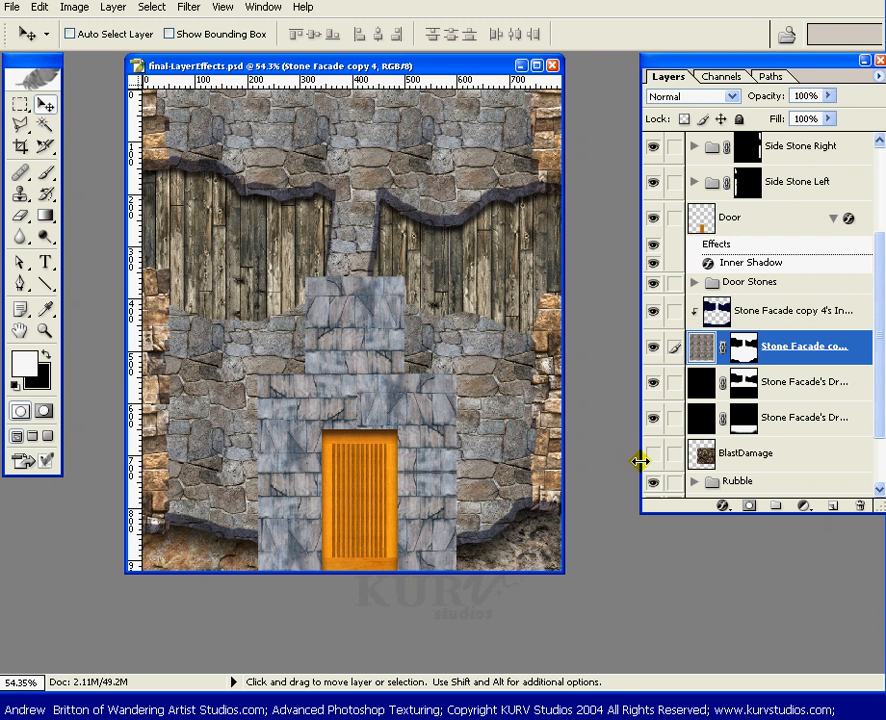
# Widen the Layers panel, then release and re-apply the Inner Shadow layer's clipping mask.
pyautogui.moveTo(639, 461); pyautogui.dragTo(602, 457)
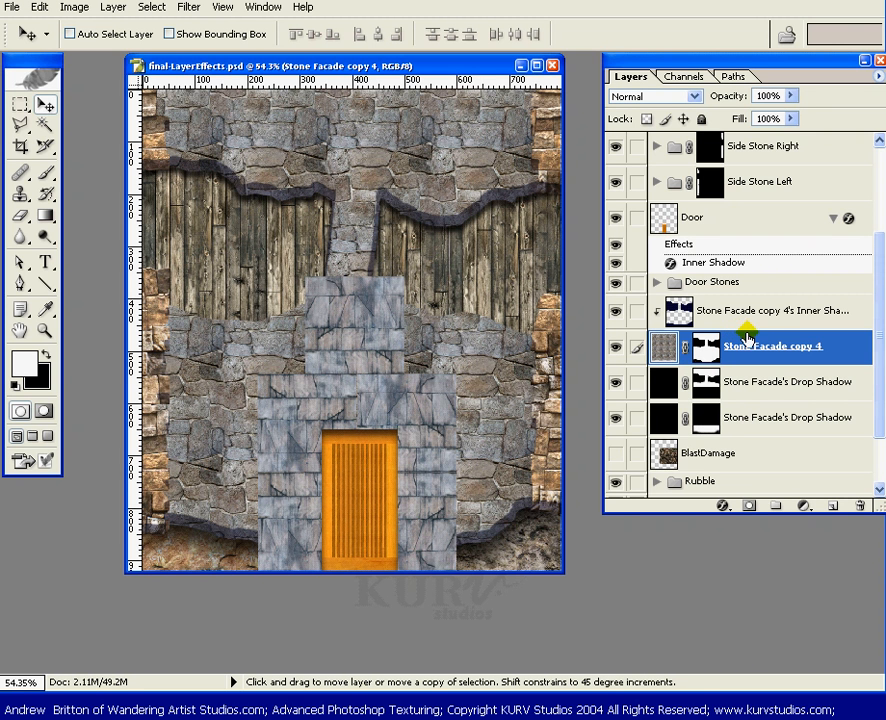
pyautogui.keyDown('alt'); pyautogui.click(752, 329); pyautogui.keyUp('alt')
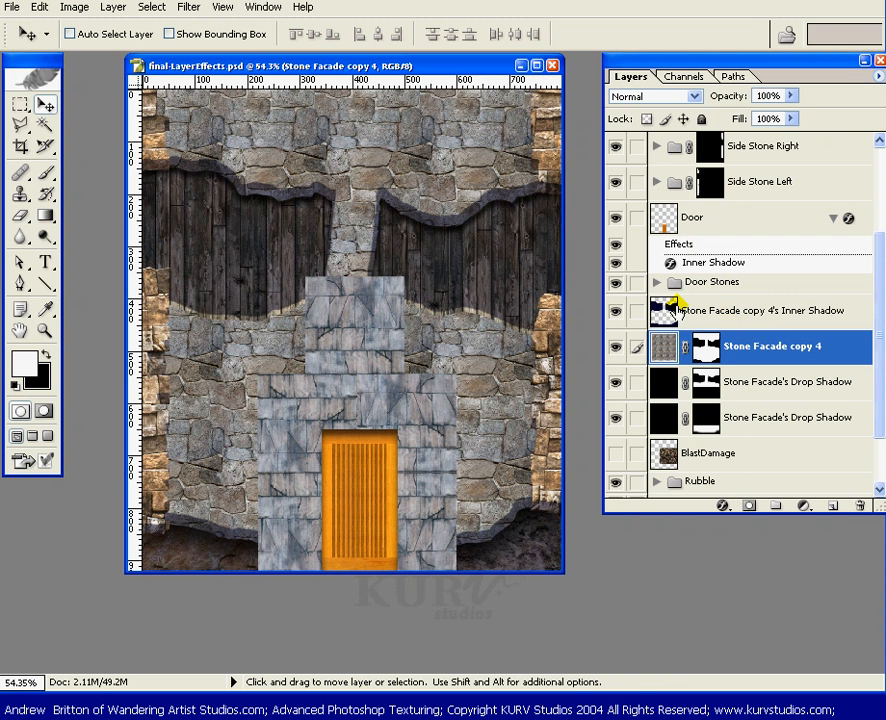
pyautogui.keyDown('alt'); pyautogui.click(749, 331); pyautogui.keyUp('alt')
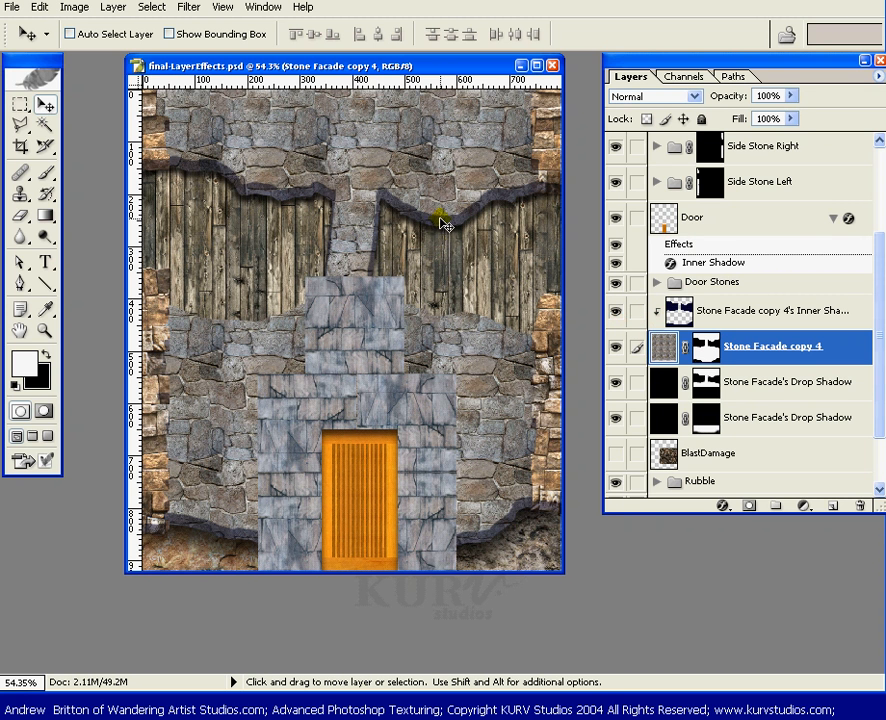
# Create a new 512 × 512 px document and position its window beside the facade file.
pyautogui.hotkey('ctrl', 'n')
pyautogui.moveTo(306, 322); pyautogui.dragTo(445, 221)
pyautogui.click(343, 313)
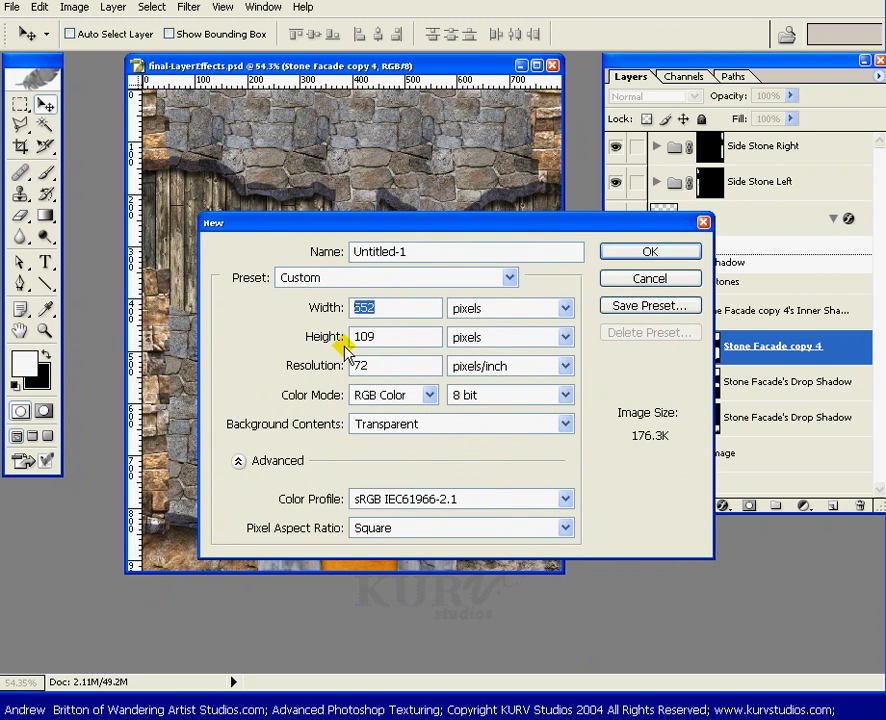
pyautogui.write('51')
pyautogui.press('Tab')
pyautogui.write('5')
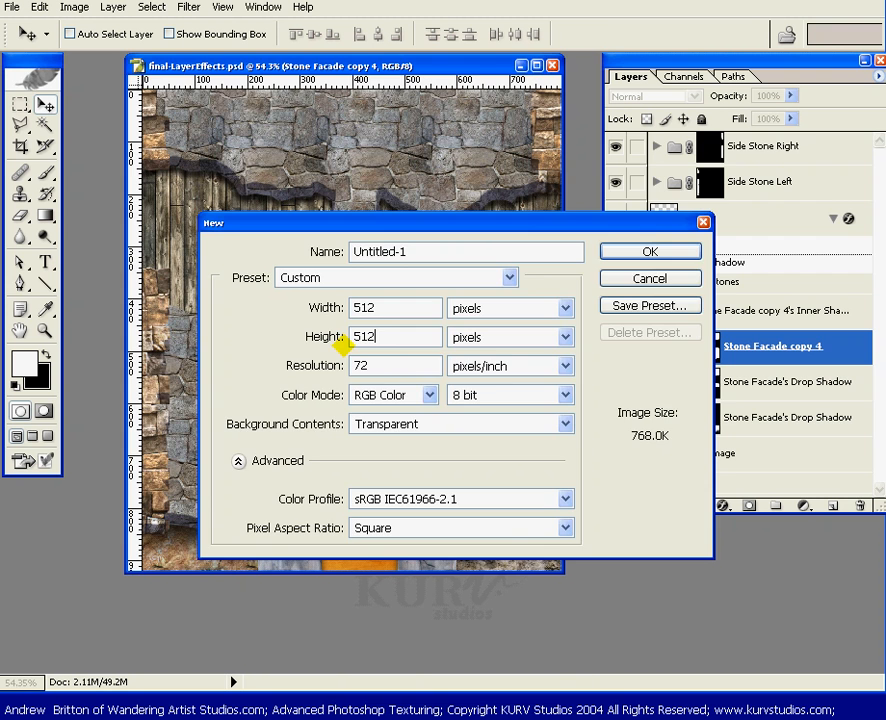
pyautogui.press('Return')
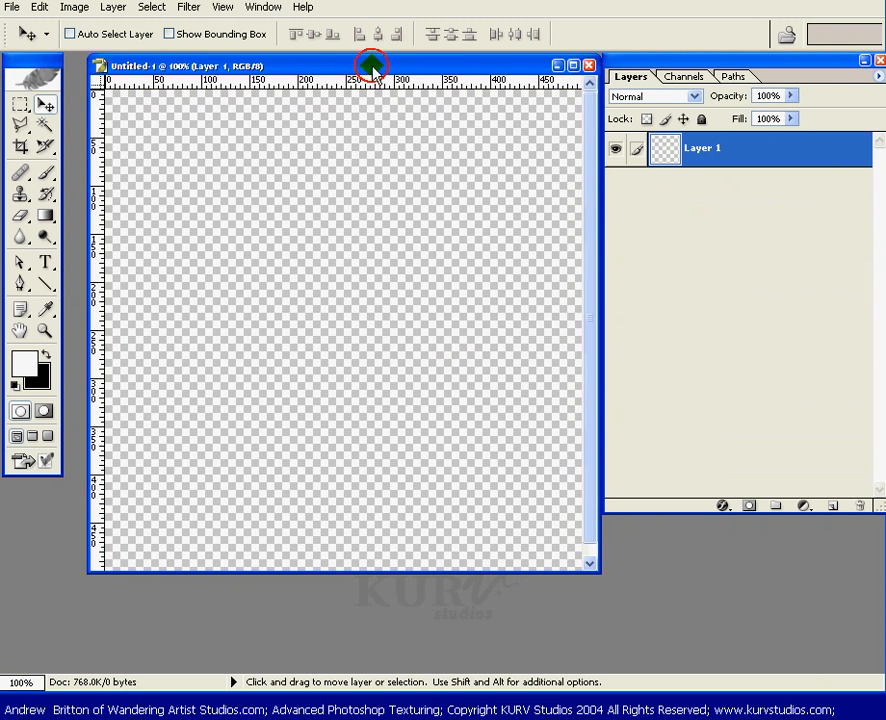
pyautogui.moveTo(371, 67); pyautogui.dragTo(357, 130)
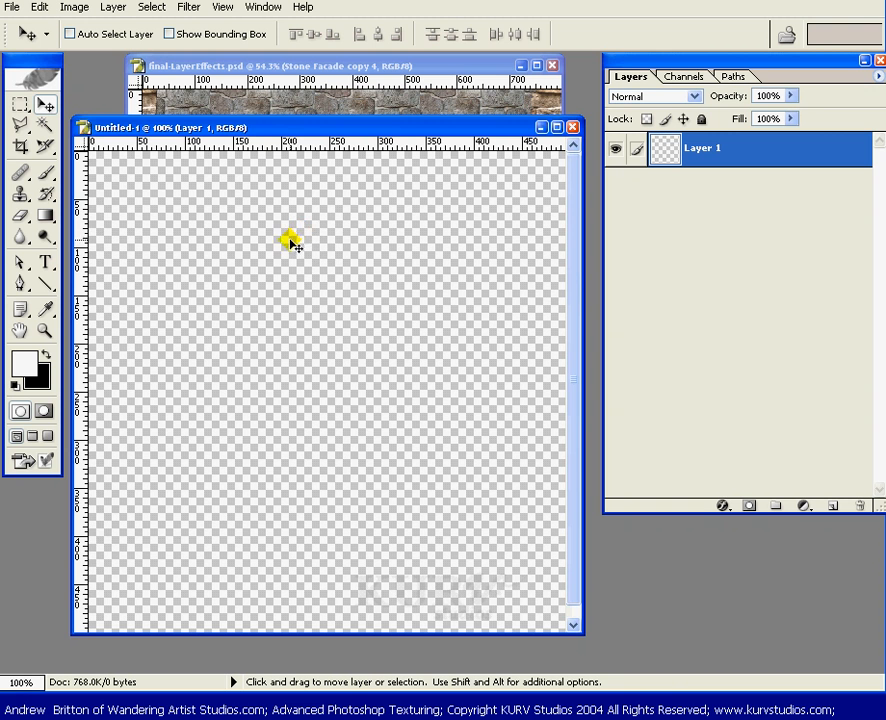
pyautogui.moveTo(354, 131); pyautogui.dragTo(351, 113)
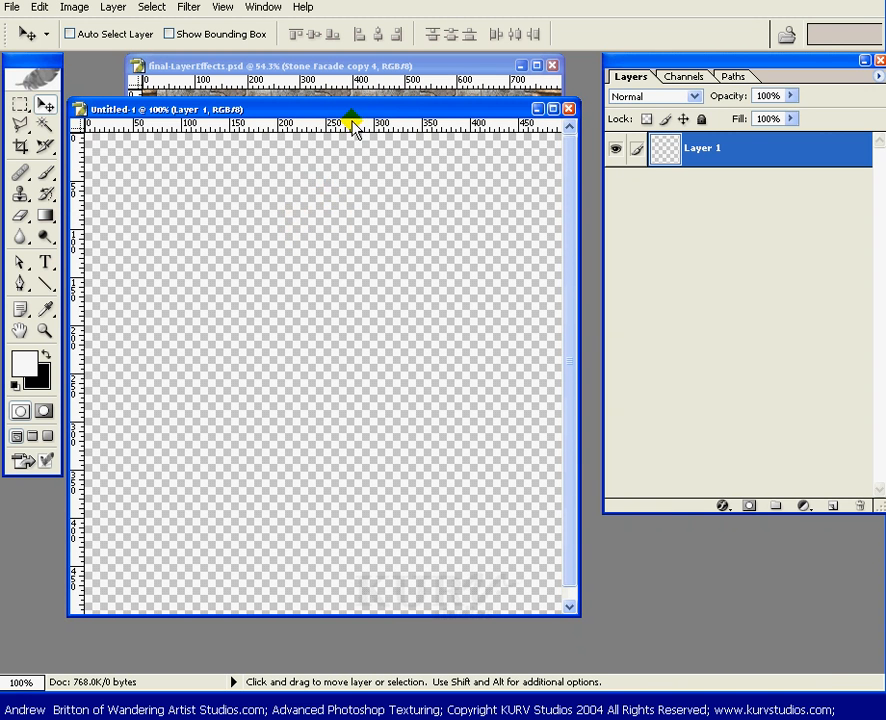
pyautogui.press('b')
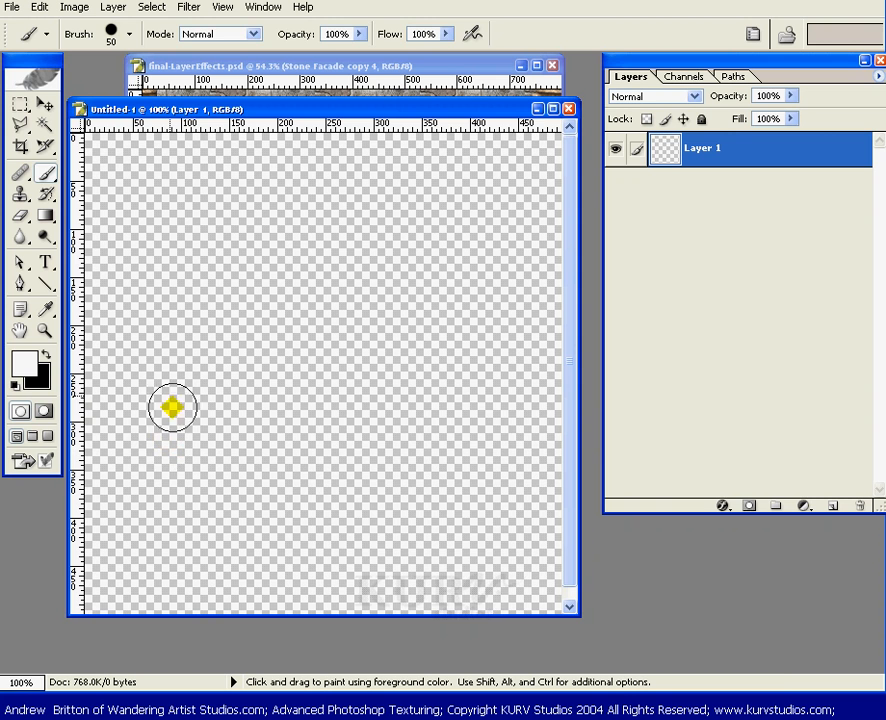
# Pick pure red and paint a large red blob on Layer 1.
pyautogui.click(24, 374)
pyautogui.click(579, 456)
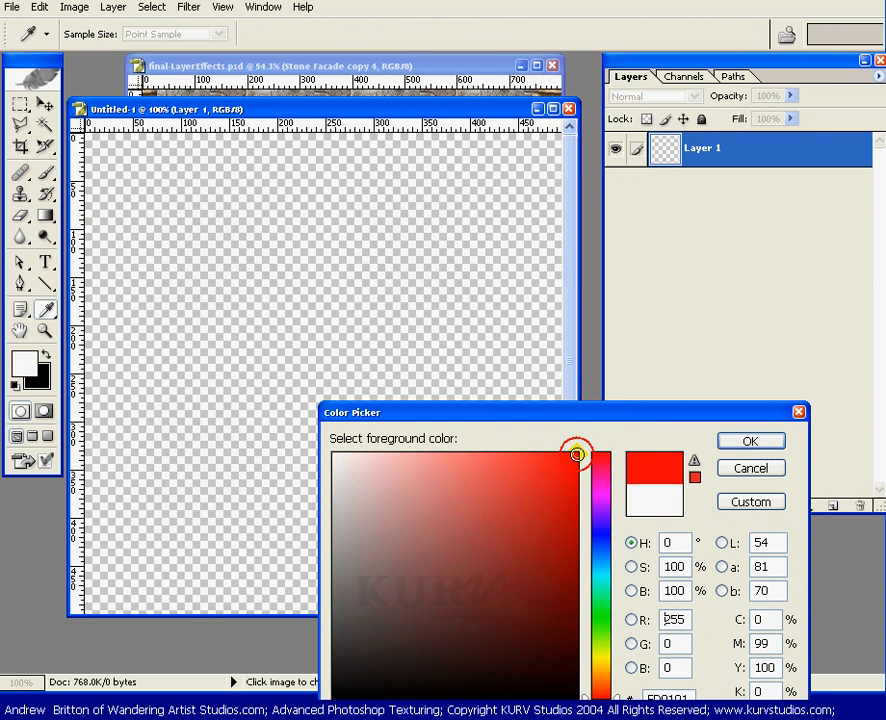
pyautogui.click(757, 440)
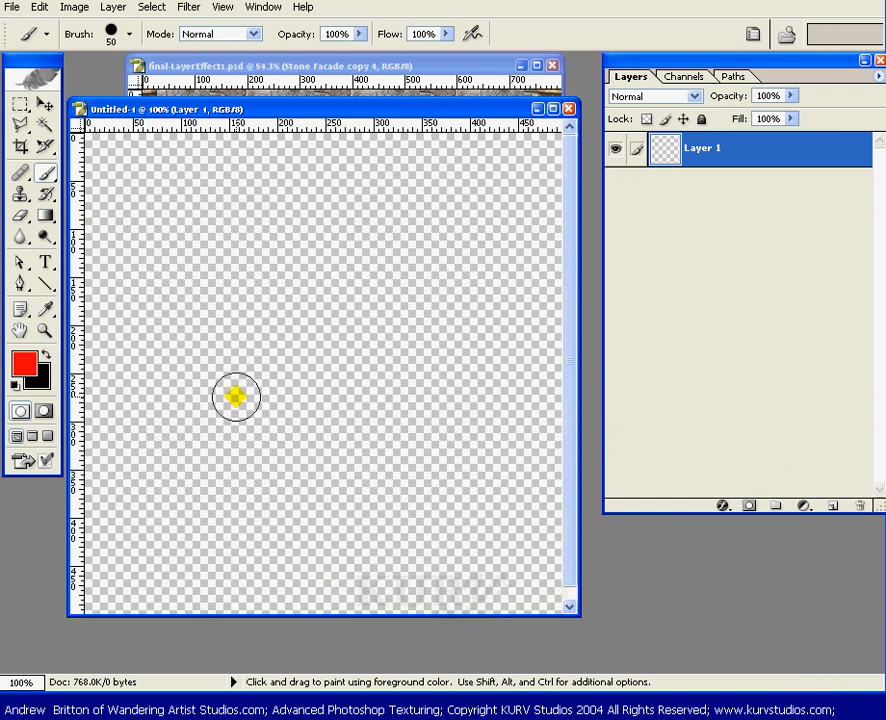
pyautogui.moveTo(234, 394)
pyautogui.mouseDown()
pyautogui.moveTo(174, 413)
pyautogui.moveTo(218, 432)
pyautogui.moveTo(204, 399)
pyautogui.moveTo(328, 346)
pyautogui.moveTo(401, 424)
pyautogui.moveTo(386, 489)
pyautogui.moveTo(421, 456)
pyautogui.moveTo(444, 398)
pyautogui.moveTo(249, 476)
pyautogui.moveTo(200, 456)
pyautogui.moveTo(162, 416)
pyautogui.moveTo(192, 500)
pyautogui.moveTo(380, 500)
pyautogui.moveTo(314, 519)
pyautogui.moveTo(434, 514)
pyautogui.moveTo(452, 388)
pyautogui.moveTo(436, 295)
pyautogui.moveTo(202, 327)
pyautogui.moveTo(166, 382)
pyautogui.moveTo(380, 509)
pyautogui.moveTo(458, 453)
pyautogui.moveTo(445, 320)
pyautogui.moveTo(465, 479)
pyautogui.moveTo(456, 467)
pyautogui.moveTo(417, 532)
pyautogui.moveTo(212, 495)
pyautogui.mouseUp()
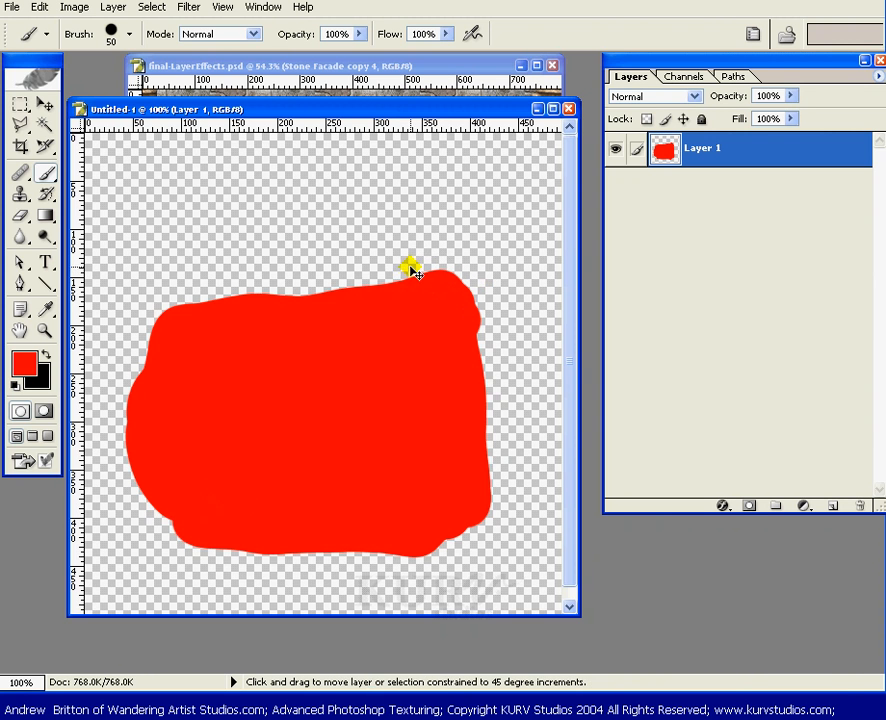
# Add Layer 2 and paint a medium green shape overlapping the red blob.
pyautogui.hotkey('ctrl', 'shift', 'n')
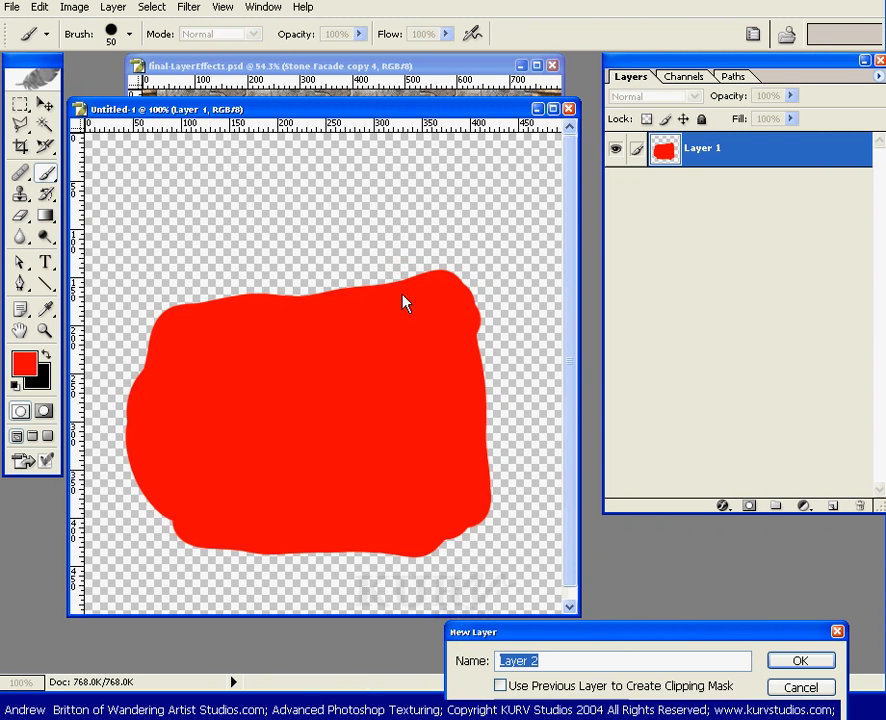
pyautogui.press('Return')
pyautogui.press('x')
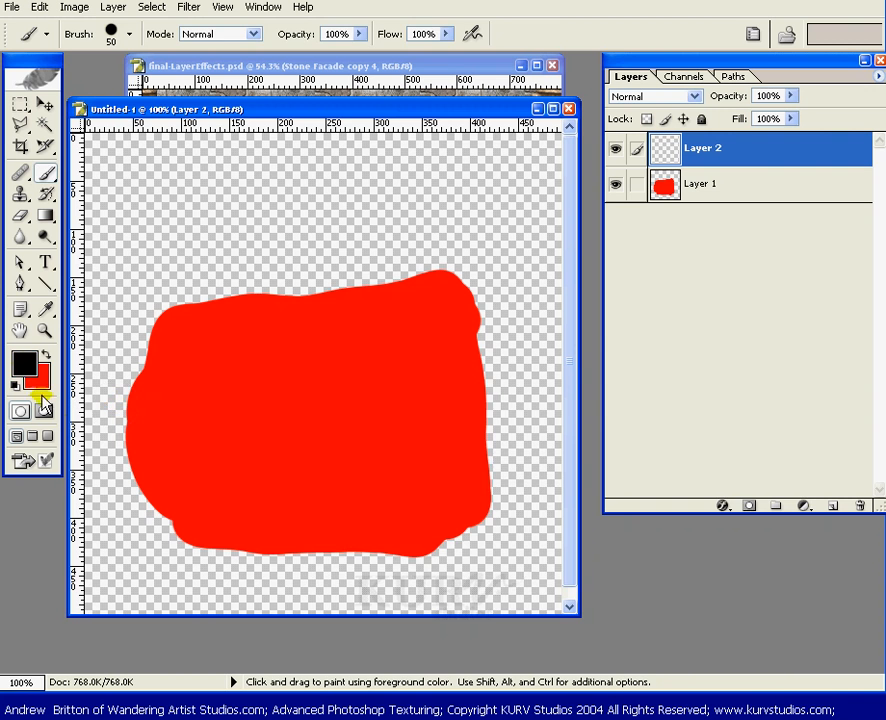
pyautogui.click(24, 363)
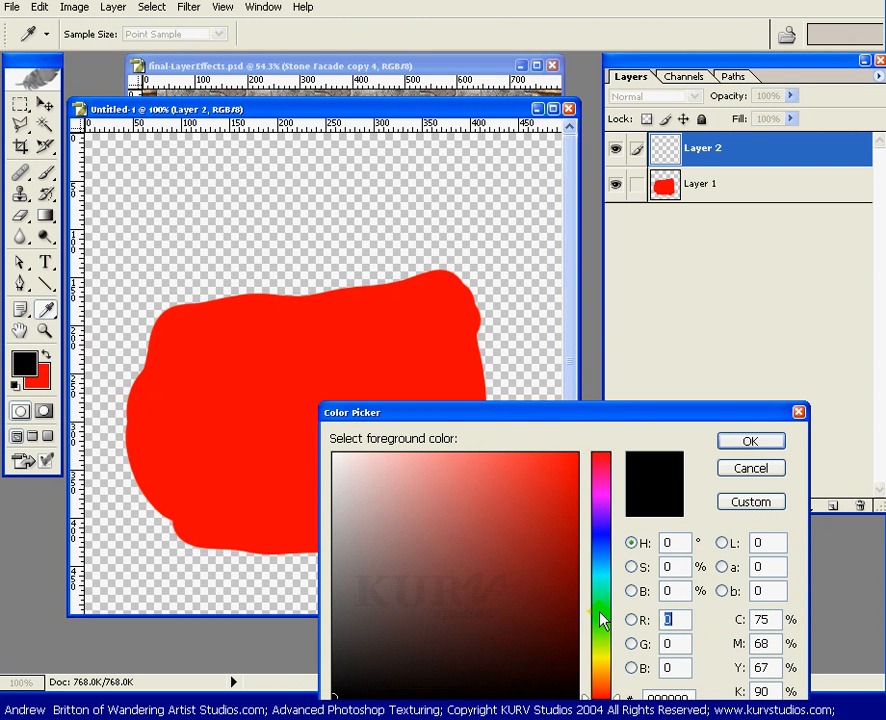
pyautogui.click(600, 615)
pyautogui.click(566, 537)
pyautogui.click(748, 440)
pyautogui.press('b')
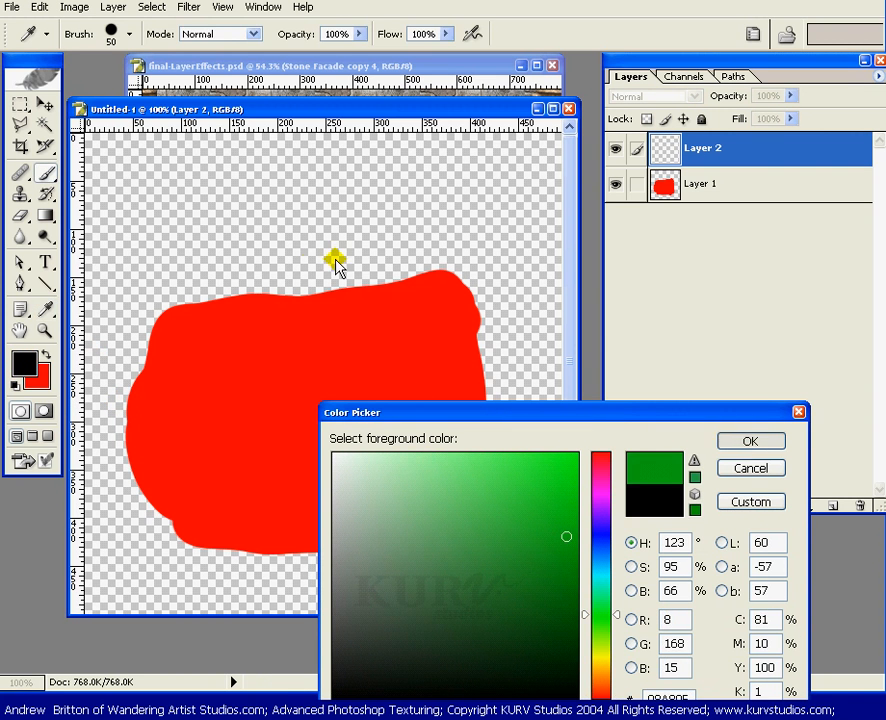
pyautogui.moveTo(228, 182)
pyautogui.mouseDown()
pyautogui.moveTo(253, 341)
pyautogui.moveTo(273, 248)
pyautogui.moveTo(319, 206)
pyautogui.moveTo(332, 326)
pyautogui.moveTo(357, 366)
pyautogui.moveTo(367, 366)
pyautogui.moveTo(410, 195)
pyautogui.moveTo(436, 369)
pyautogui.moveTo(455, 381)
pyautogui.moveTo(246, 372)
pyautogui.moveTo(414, 390)
pyautogui.moveTo(443, 362)
pyautogui.moveTo(319, 166)
pyautogui.moveTo(243, 179)
pyautogui.moveTo(465, 184)
pyautogui.moveTo(469, 385)
pyautogui.moveTo(472, 370)
pyautogui.moveTo(248, 383)
pyautogui.moveTo(479, 388)
pyautogui.mouseUp()
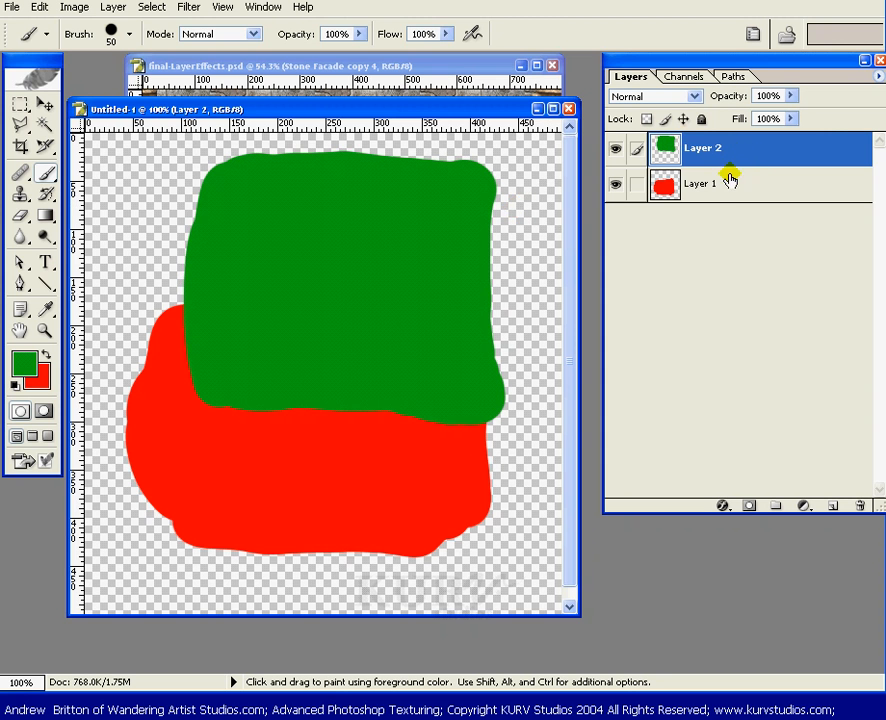
# Shift the green shape slightly right and down, then preview Layer 1's outline and deselect.
pyautogui.press('v')
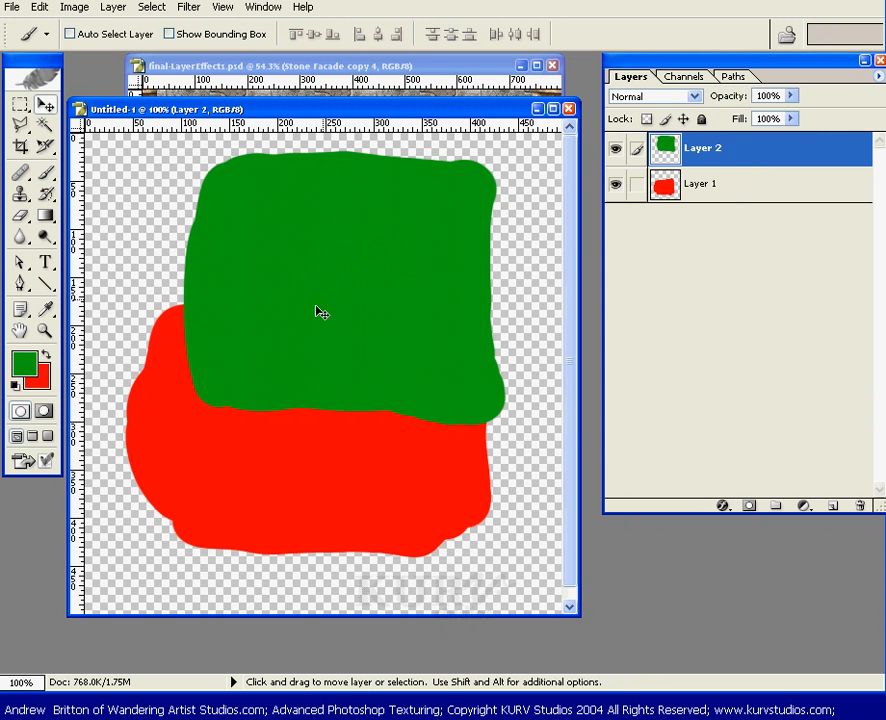
pyautogui.moveTo(316, 311)
pyautogui.mouseDown()
pyautogui.moveTo(362, 296)
pyautogui.moveTo(388, 299)
pyautogui.moveTo(337, 323)
pyautogui.mouseUp()
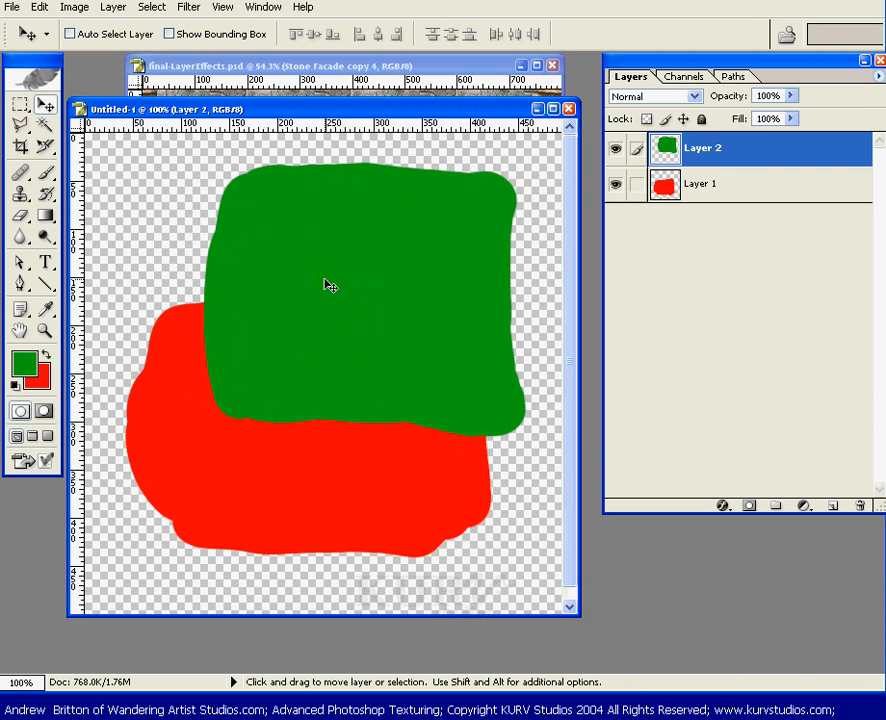
pyautogui.keyDown('ctrl'); pyautogui.click(702, 196); pyautogui.keyUp('ctrl')
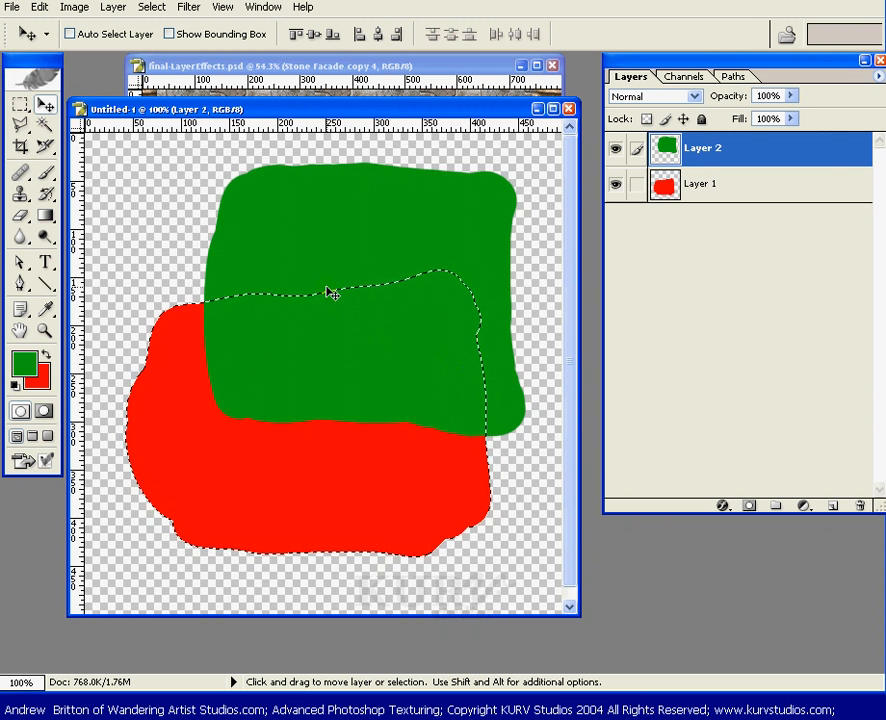
pyautogui.hotkey('ctrl', 'd')
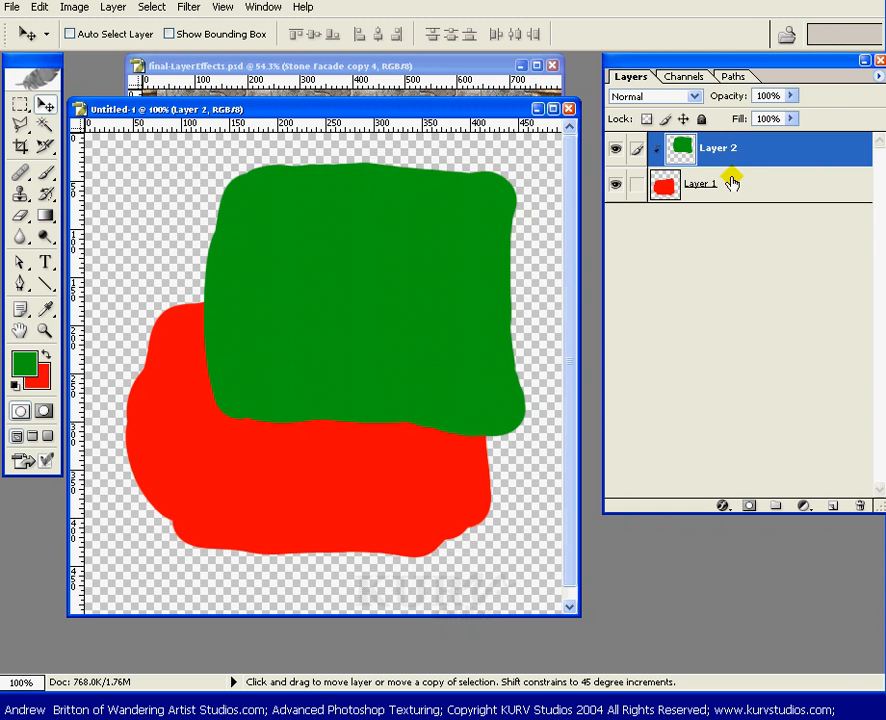
# Clip Layer 2's green shape to Layer 1's red shape and check their combined outline.
pyautogui.keyDown('alt'); pyautogui.click(730, 174); pyautogui.keyUp('alt')
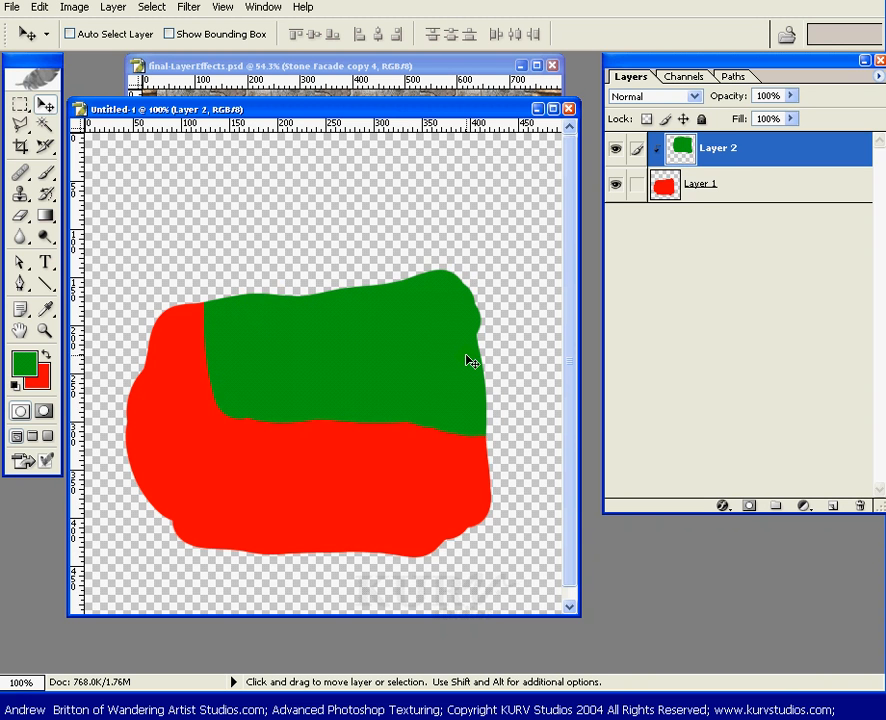
pyautogui.keyDown('ctrl'); pyautogui.click(684, 160); pyautogui.keyUp('ctrl')
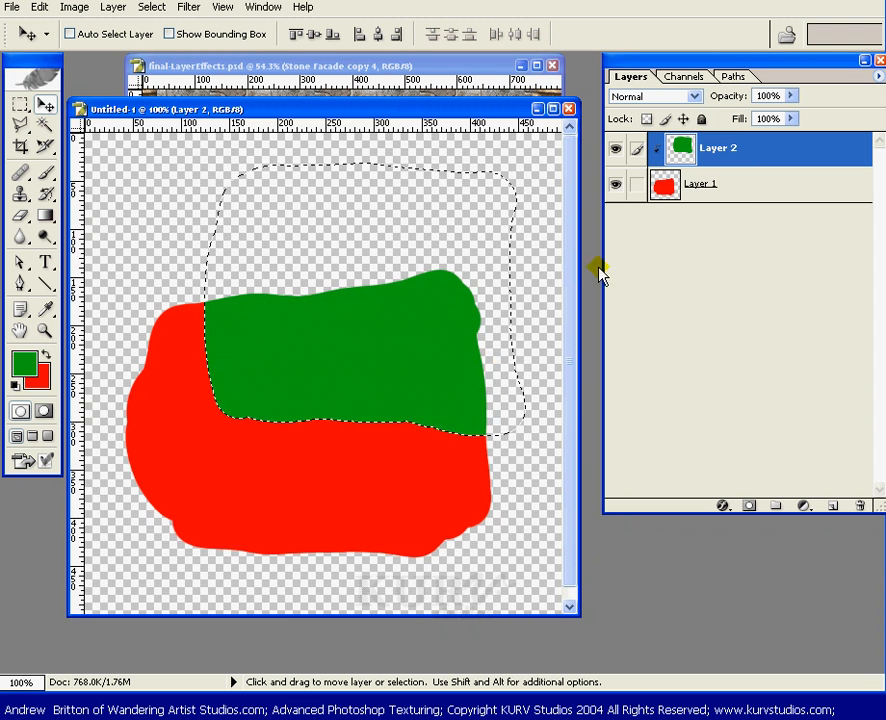
pyautogui.keyDown('ctrl'); pyautogui.keyDown('shift'); pyautogui.click(735, 196); pyautogui.keyUp('shift'); pyautogui.keyUp('ctrl')
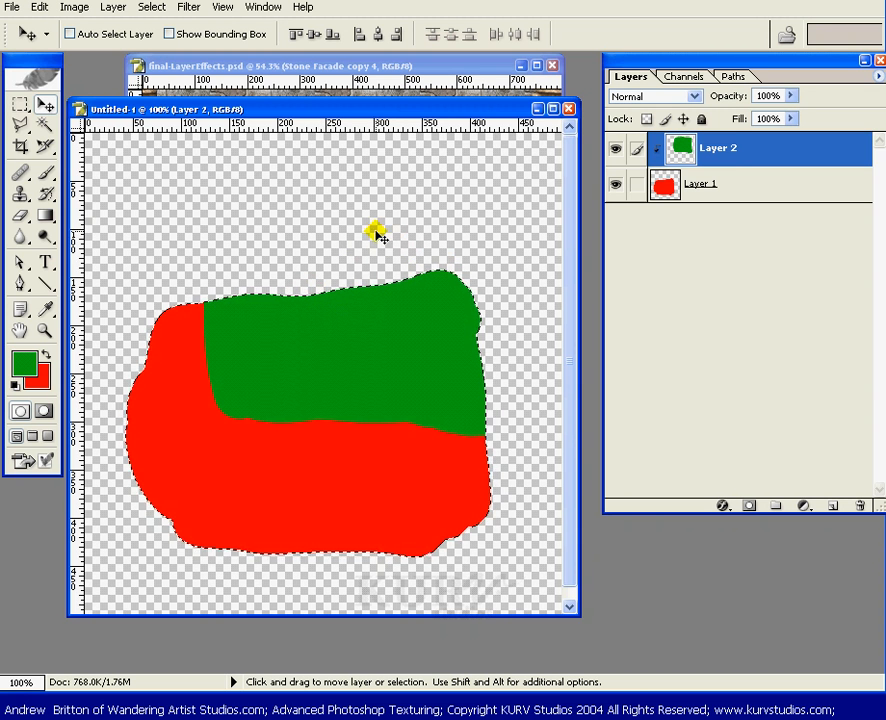
pyautogui.hotkey('ctrl', 'd')
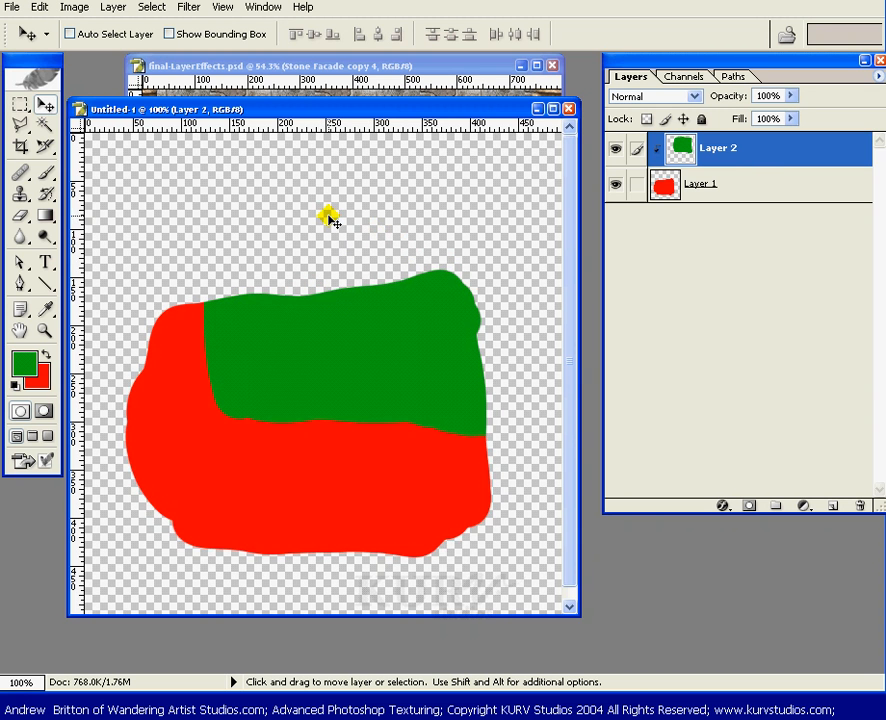
# Unclip, restack Layer 1 above Layer 2, and test clipping before leaving both unclipped.
pyautogui.keyDown('alt'); pyautogui.click(742, 165); pyautogui.keyUp('alt')
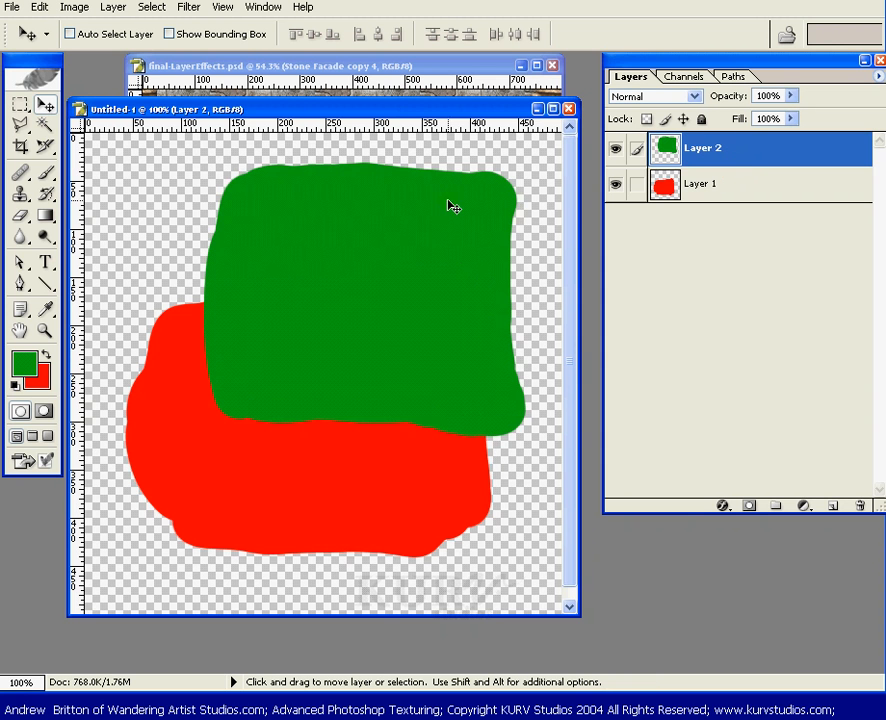
pyautogui.moveTo(756, 150); pyautogui.dragTo(758, 199)
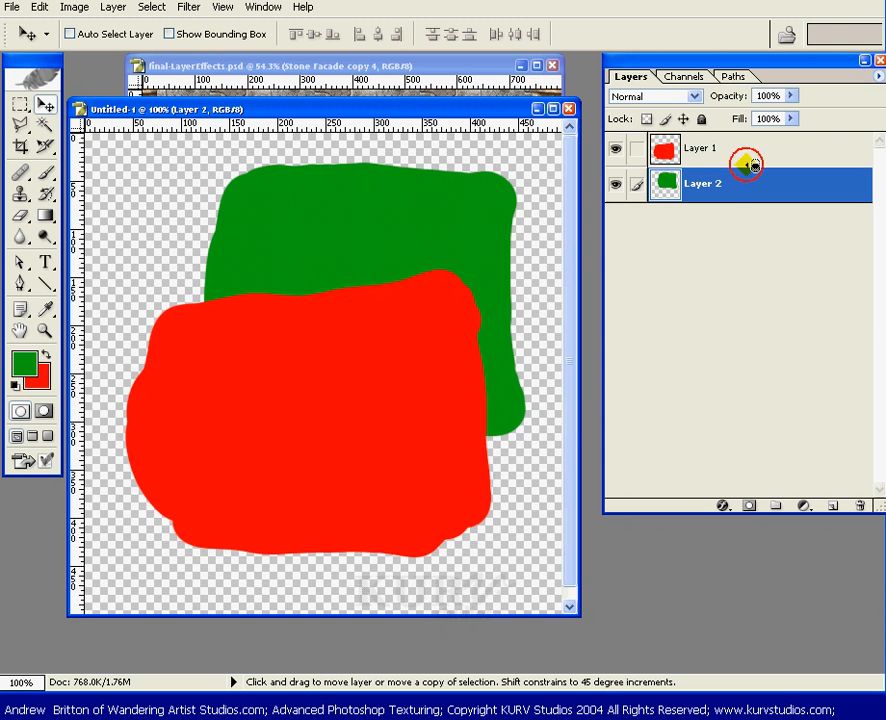
pyautogui.keyDown('alt'); pyautogui.click(742, 165); pyautogui.keyUp('alt')
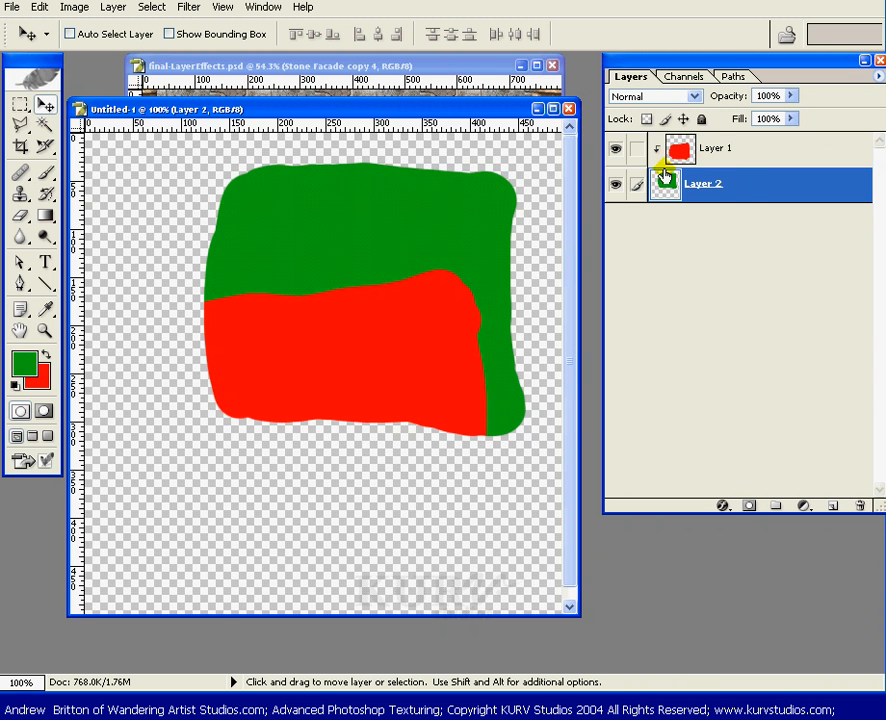
pyautogui.press('alt')
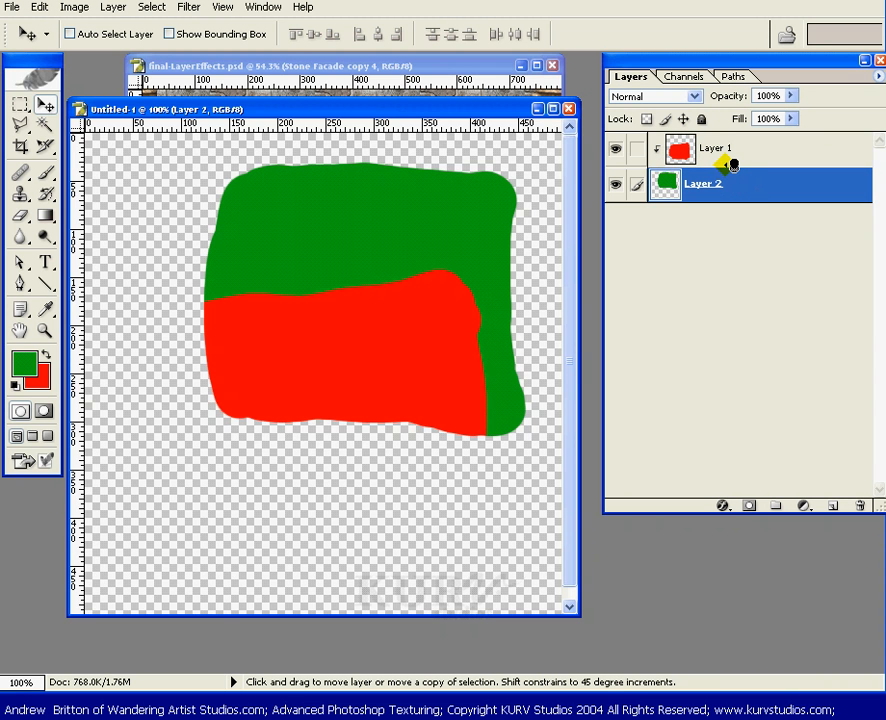
pyautogui.keyDown('alt'); pyautogui.click(708, 167); pyautogui.keyUp('alt')
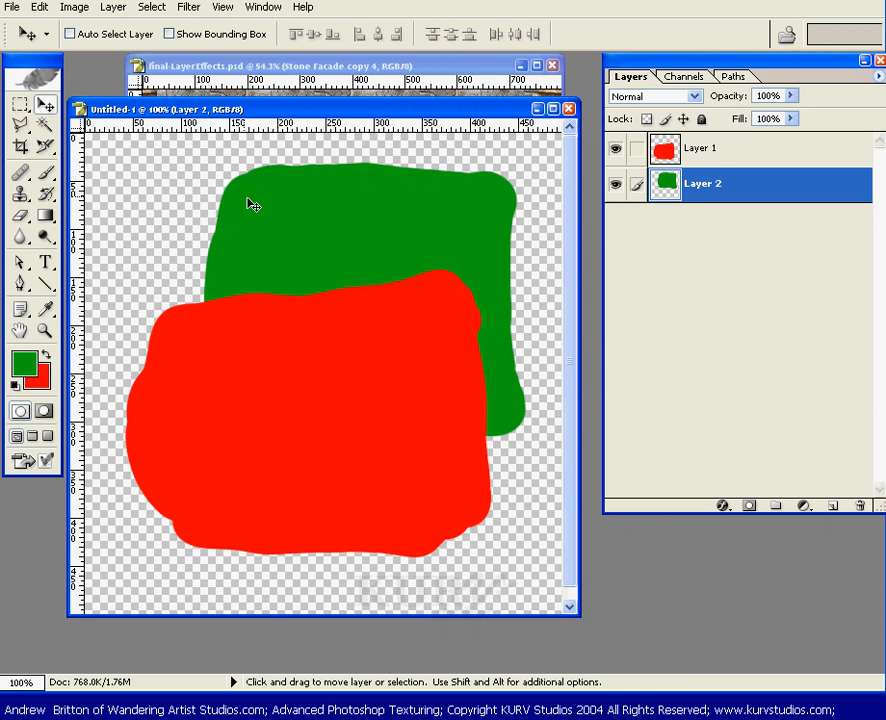
pyautogui.moveTo(253, 205)
pyautogui.mouseDown()
pyautogui.moveTo(348, 118)
pyautogui.moveTo(357, 124)
pyautogui.mouseUp()
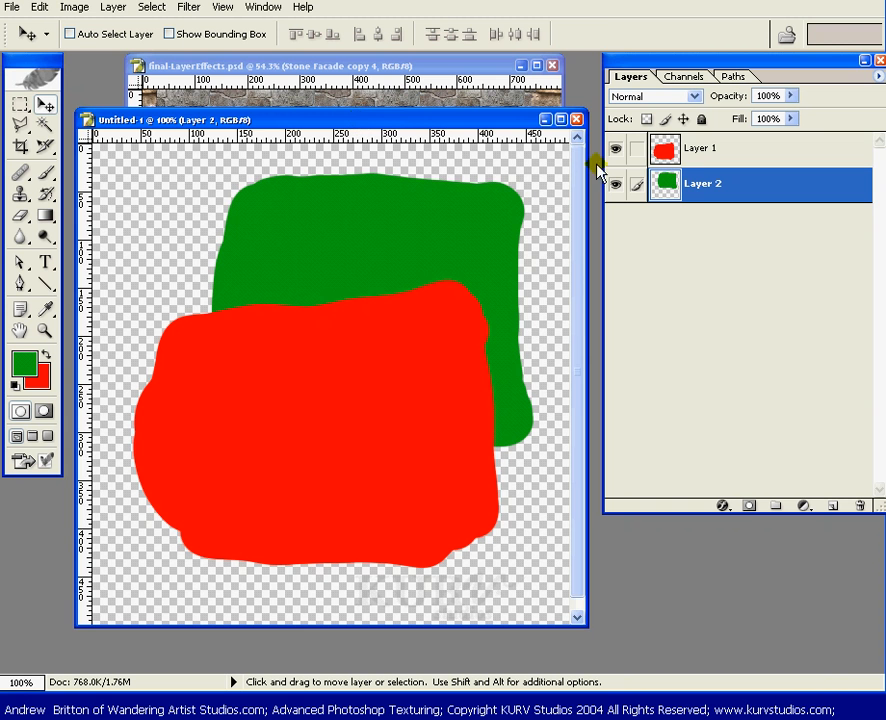
# Close Untitled-1 without saving and select Stone Facade copy 4 in final-LayerEffects.psd.
pyautogui.click(577, 120)
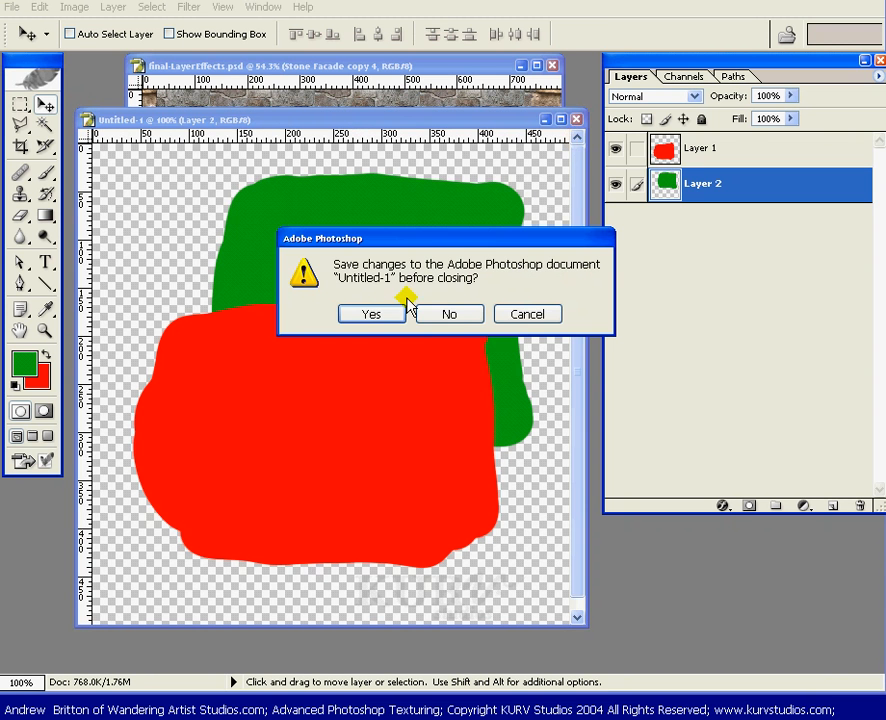
pyautogui.click(458, 315)
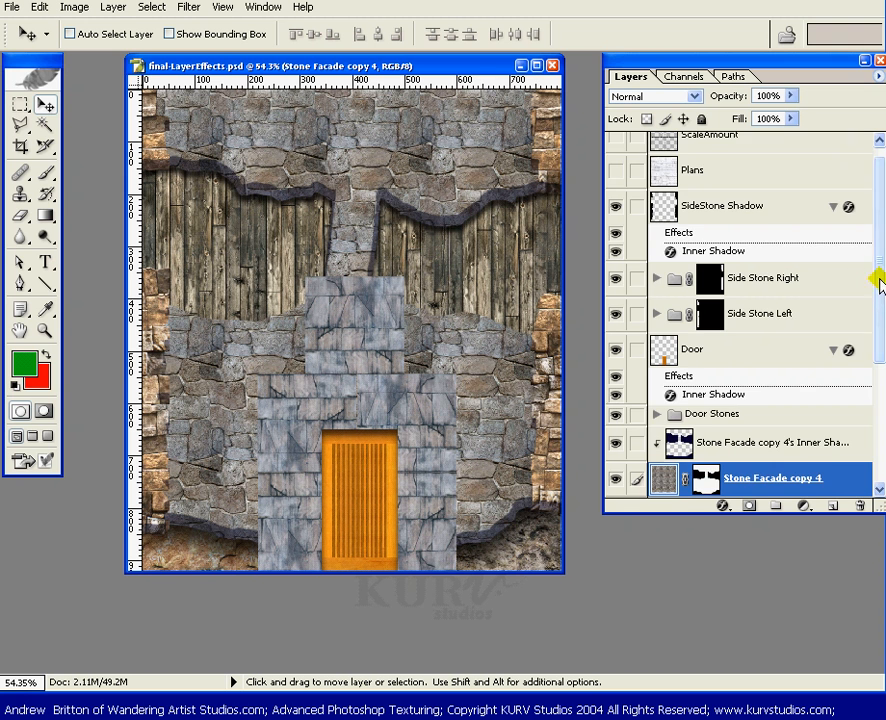
pyautogui.moveTo(878, 279); pyautogui.dragTo(866, 358)
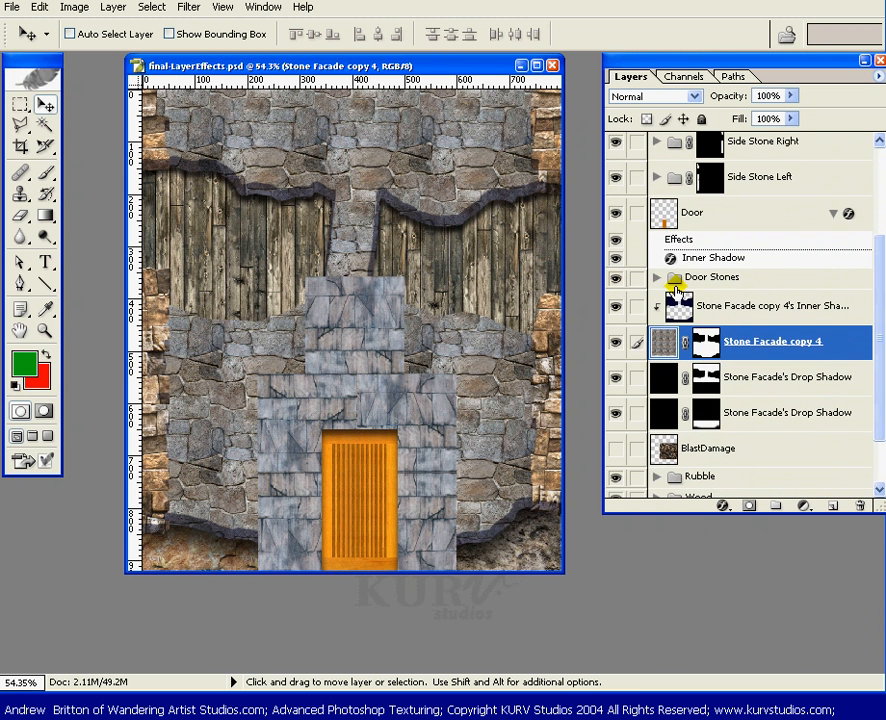
pyautogui.click(730, 312)
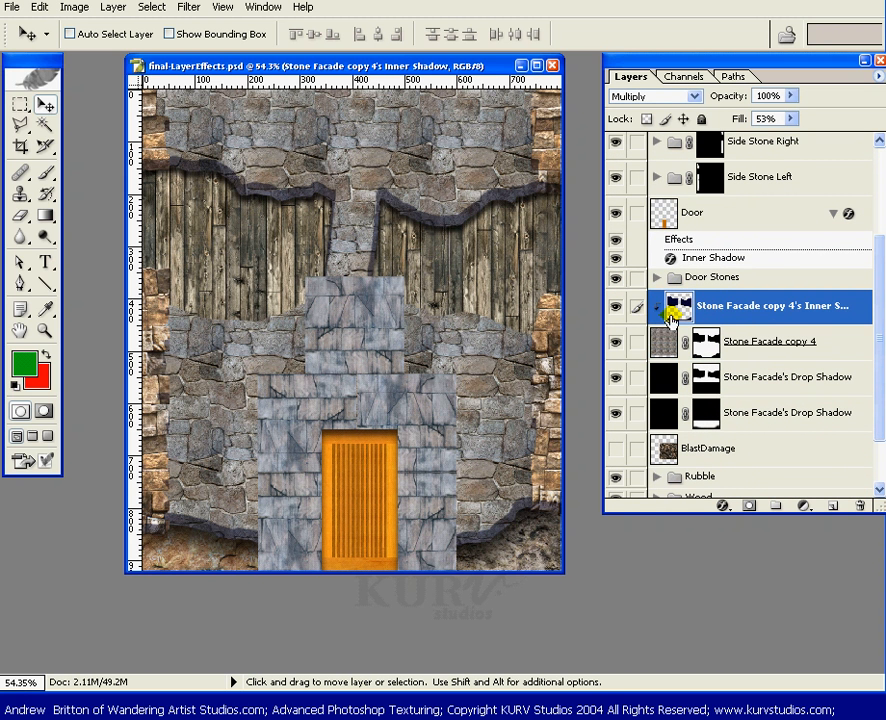
pyautogui.click(755, 343)
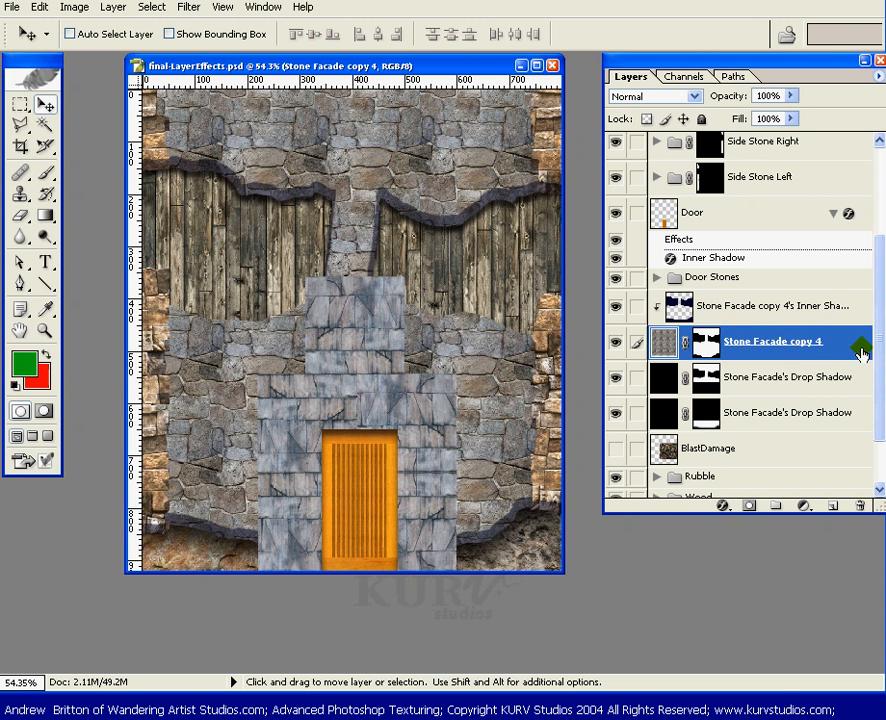
# Add an Inner Shadow layer effect to Stone Facade copy 4.
pyautogui.click(721, 507)
pyautogui.click(735, 571)
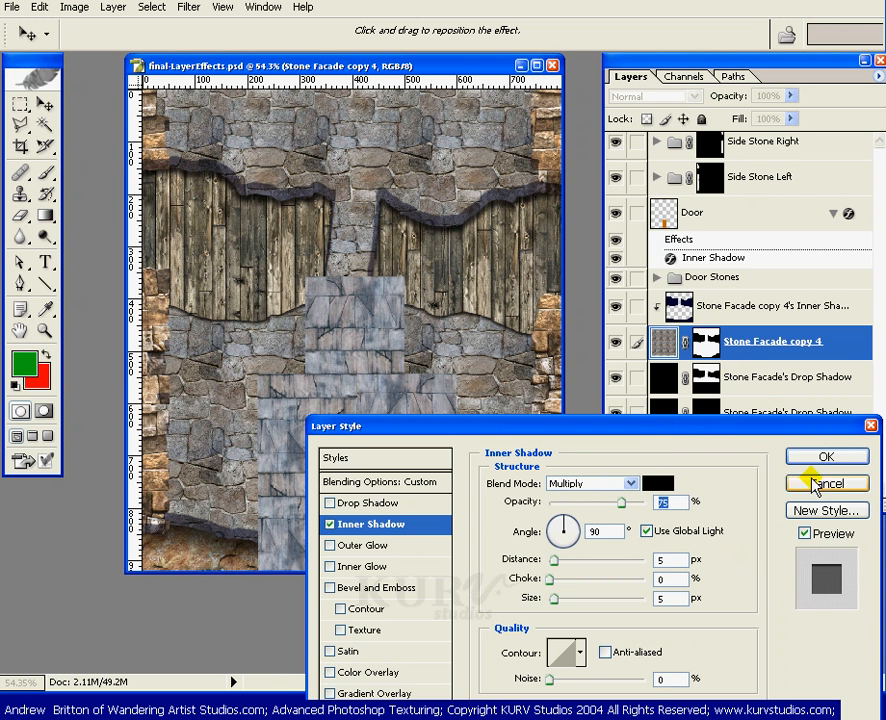
pyautogui.moveTo(702, 425); pyautogui.dragTo(678, 536)
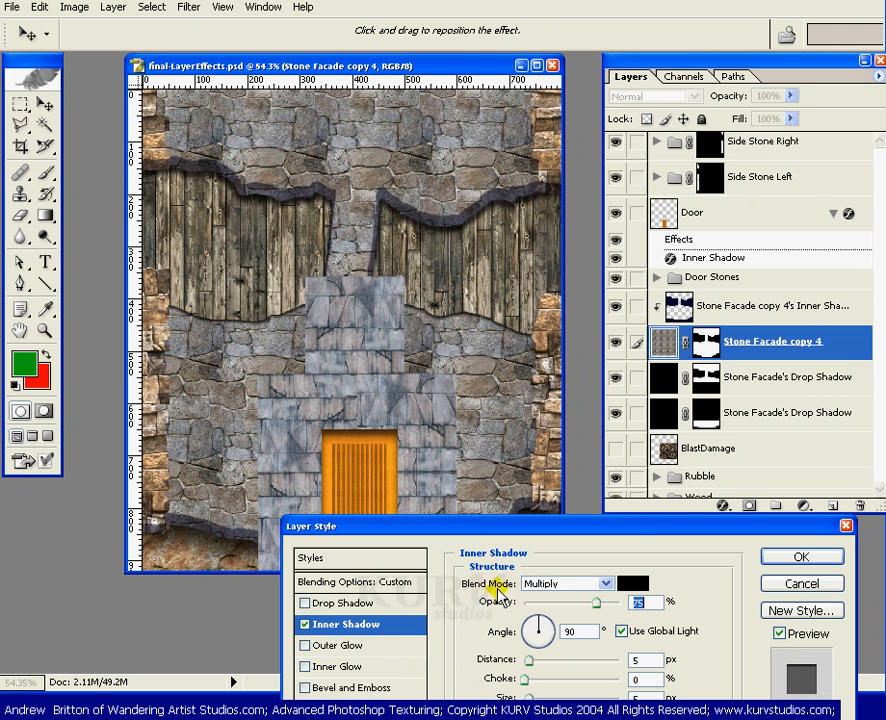
pyautogui.click(605, 583)
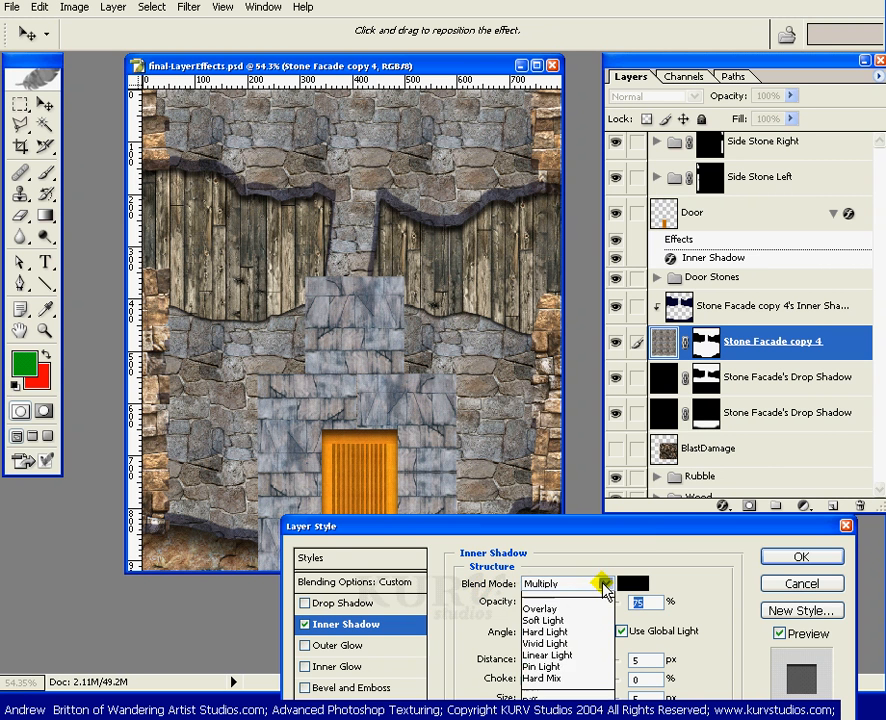
pyautogui.click(640, 552)
# Change the inner shadow colour to pale light blue (R199 G237 B253).
pyautogui.click(630, 583)
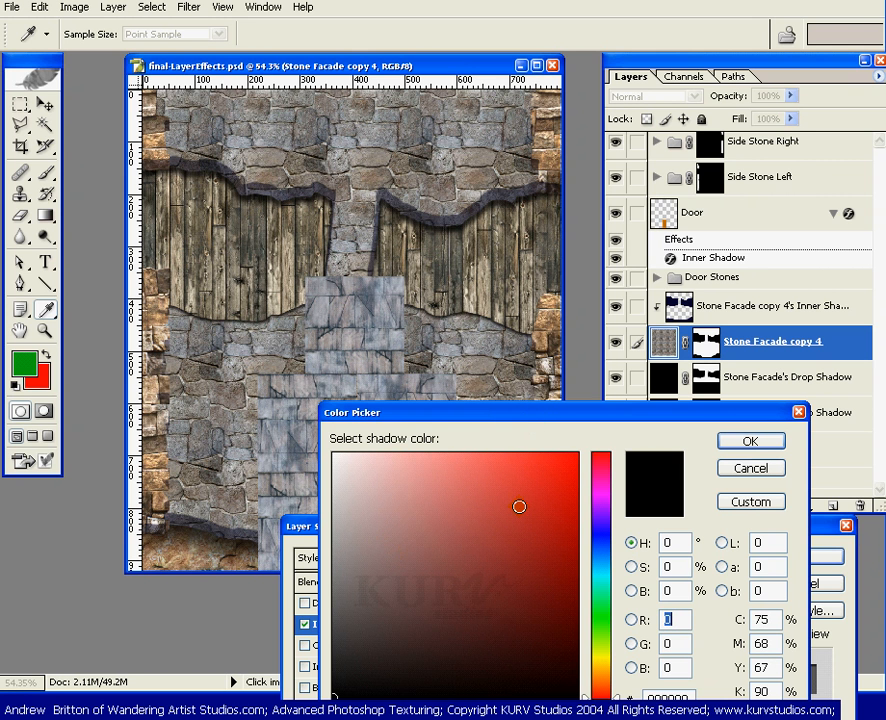
pyautogui.click(599, 566)
pyautogui.click(385, 455)
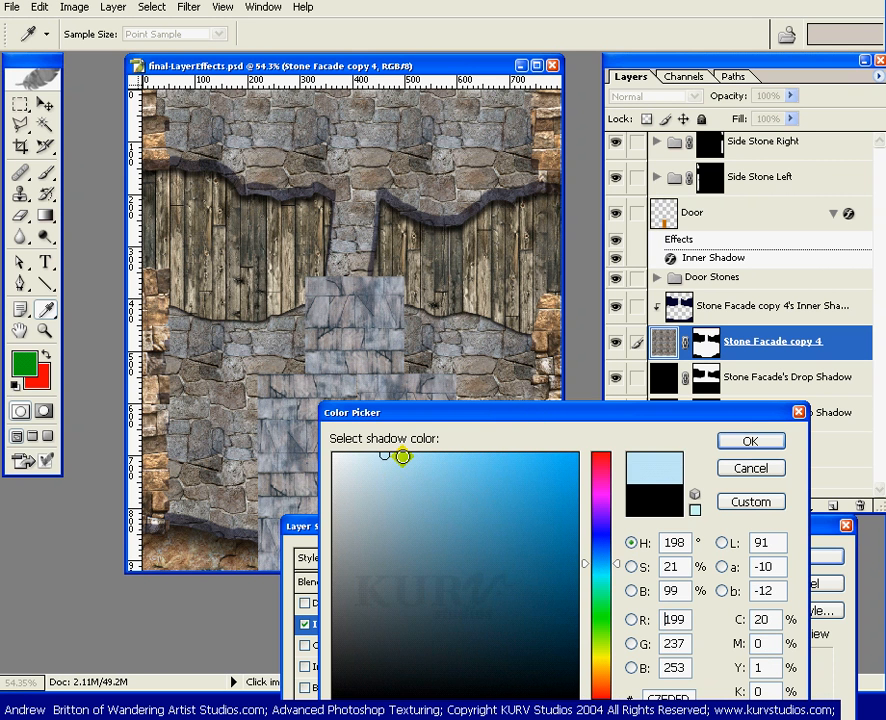
pyautogui.click(752, 444)
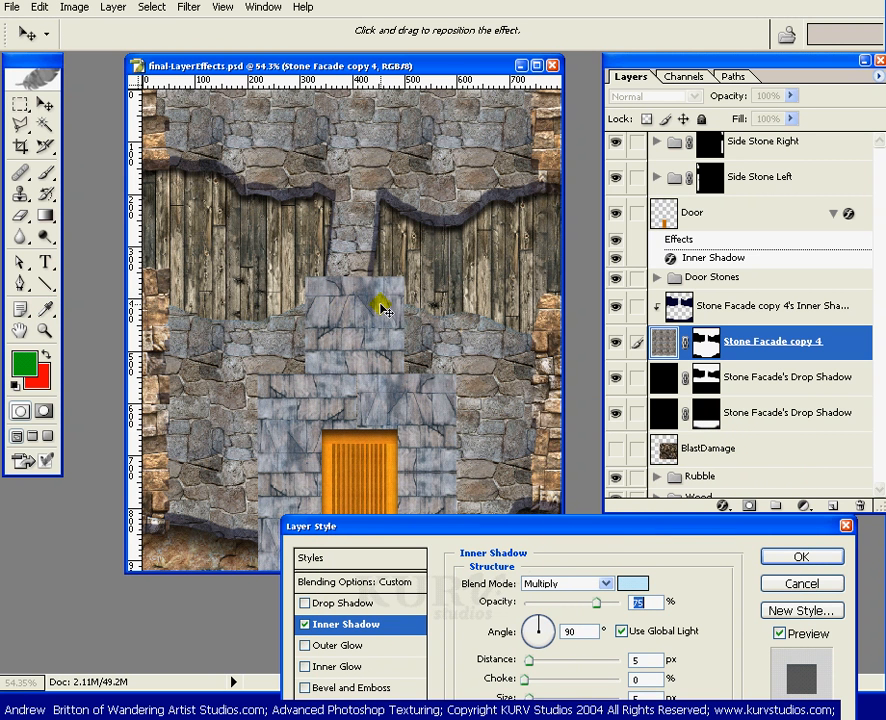
pyautogui.click(604, 583)
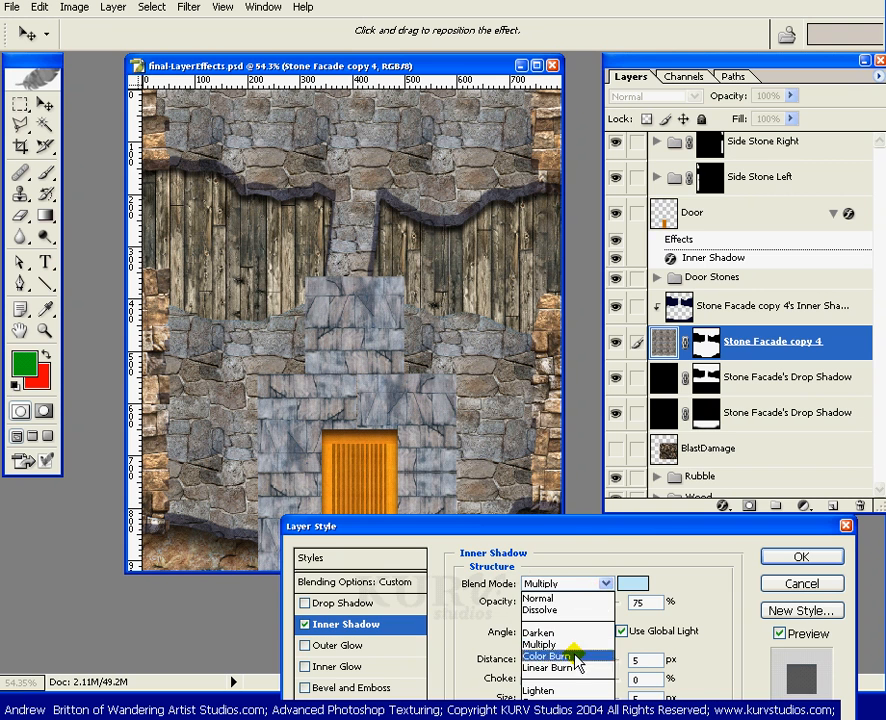
# Set the inner shadow's blend mode to Overlay.
pyautogui.click(600, 523)
pyautogui.moveTo(607, 524); pyautogui.dragTo(595, 142)
pyautogui.moveTo(608, 86); pyautogui.dragTo(801, 84)
pyautogui.click(818, 138)
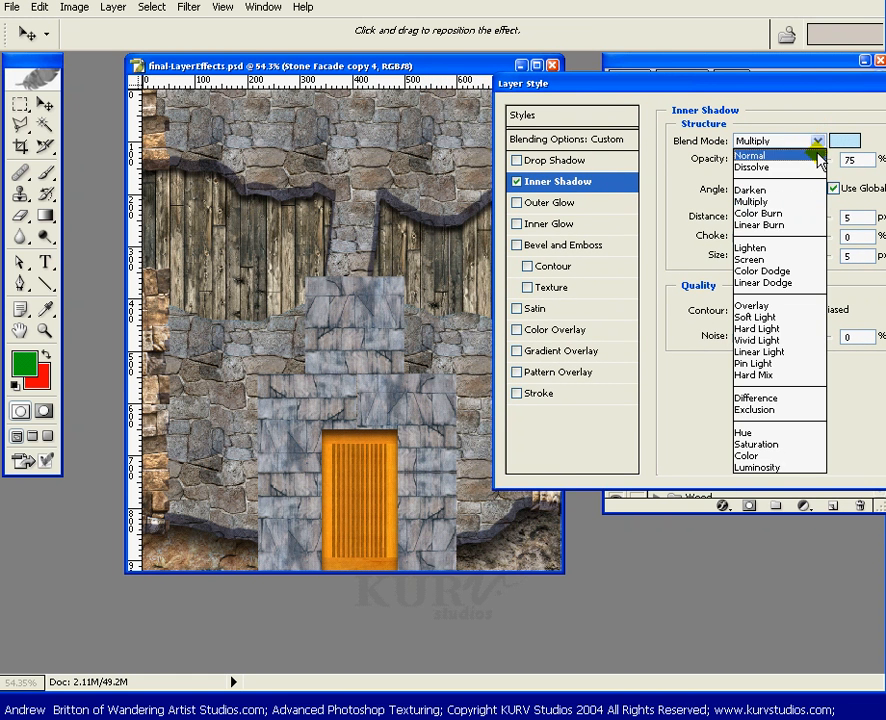
pyautogui.click(765, 305)
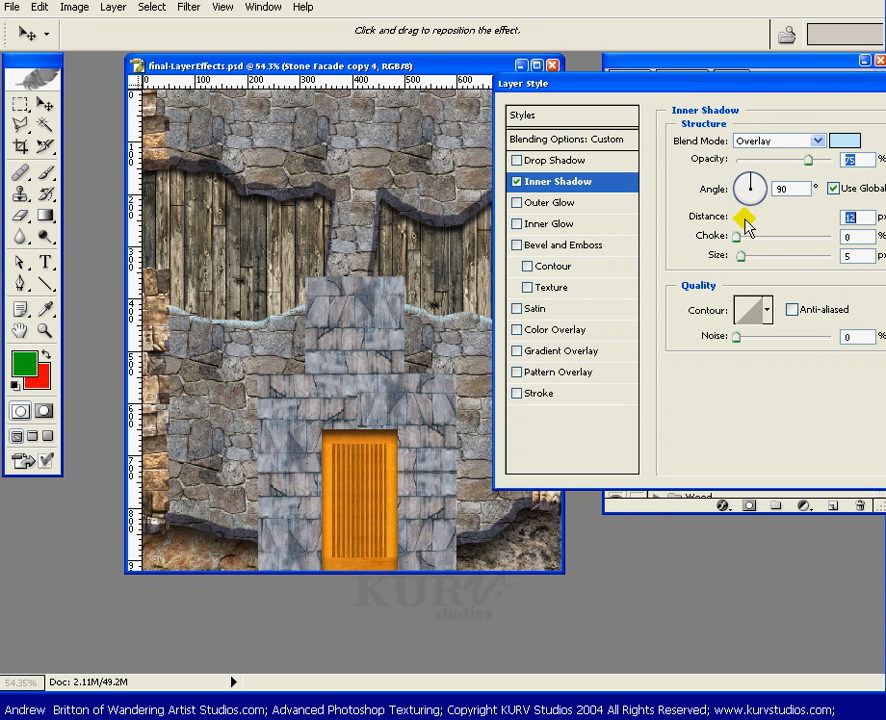
# Set the inner shadow to 12 px distance, 51% choke and 53% opacity.
pyautogui.moveTo(742, 218); pyautogui.dragTo(782, 240)
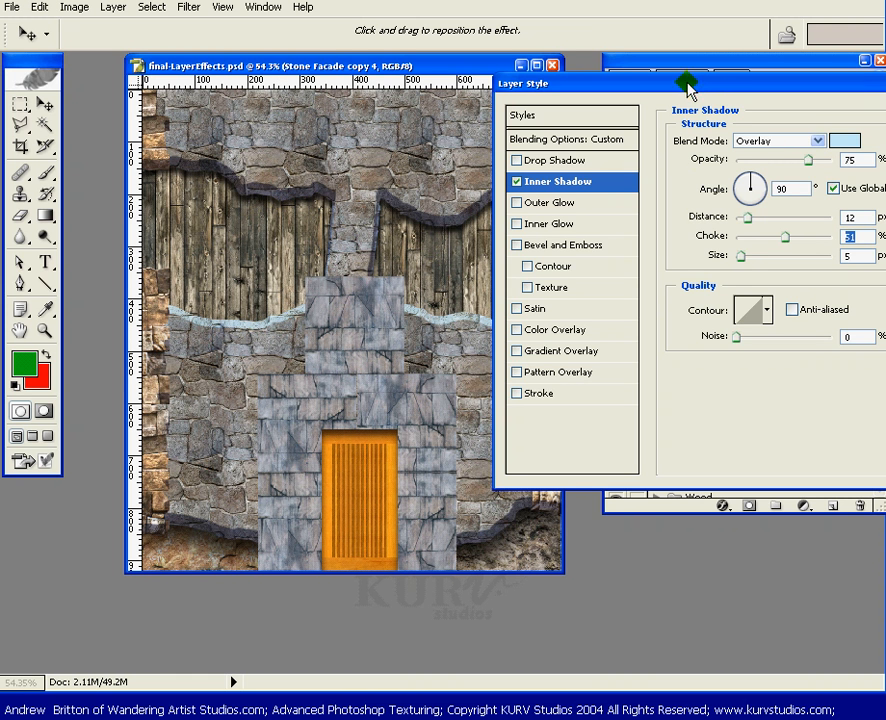
pyautogui.moveTo(688, 87); pyautogui.dragTo(716, 144)
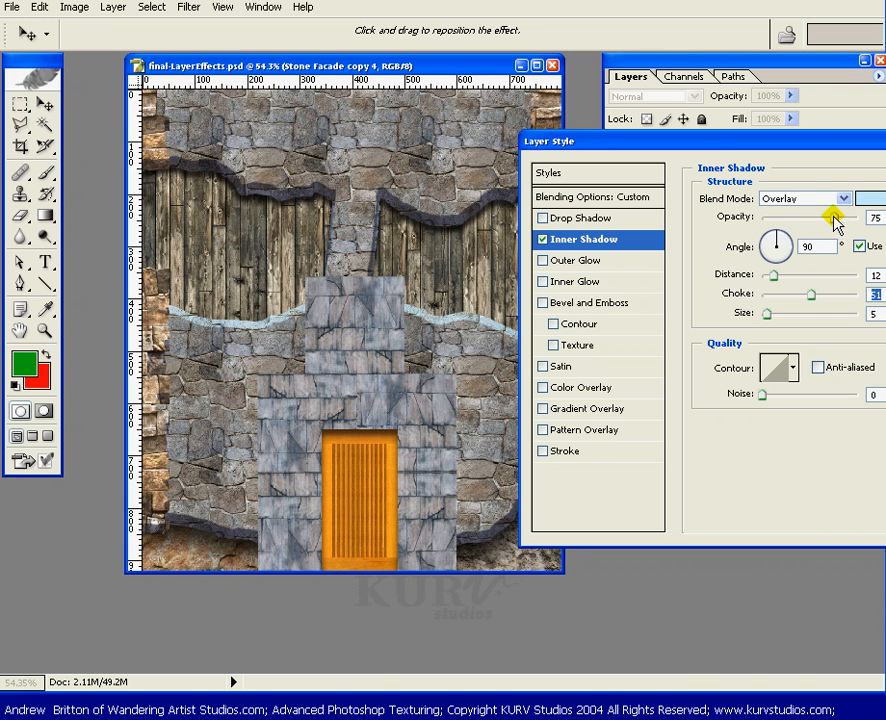
pyautogui.moveTo(833, 215); pyautogui.dragTo(814, 219)
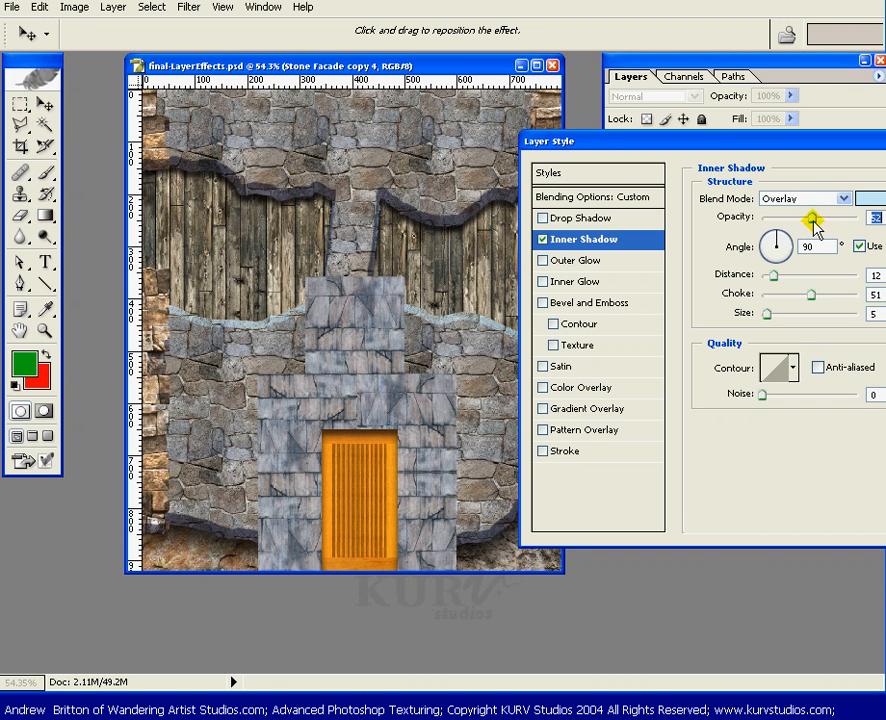
pyautogui.moveTo(810, 217)
pyautogui.mouseDown()
pyautogui.moveTo(791, 218)
pyautogui.moveTo(804, 221)
pyautogui.mouseUp()
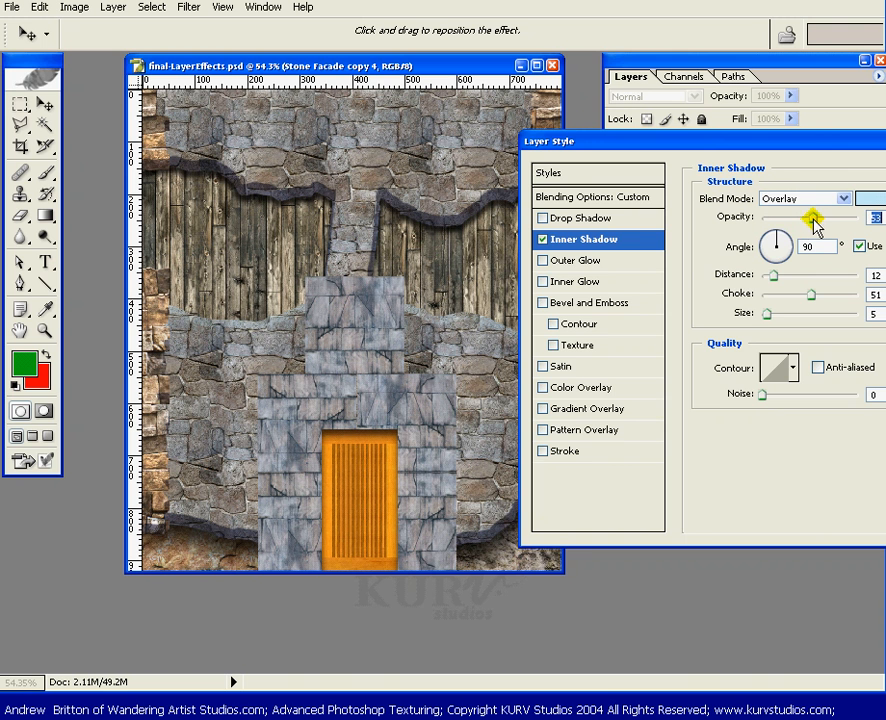
pyautogui.moveTo(829, 146); pyautogui.dragTo(796, 148)
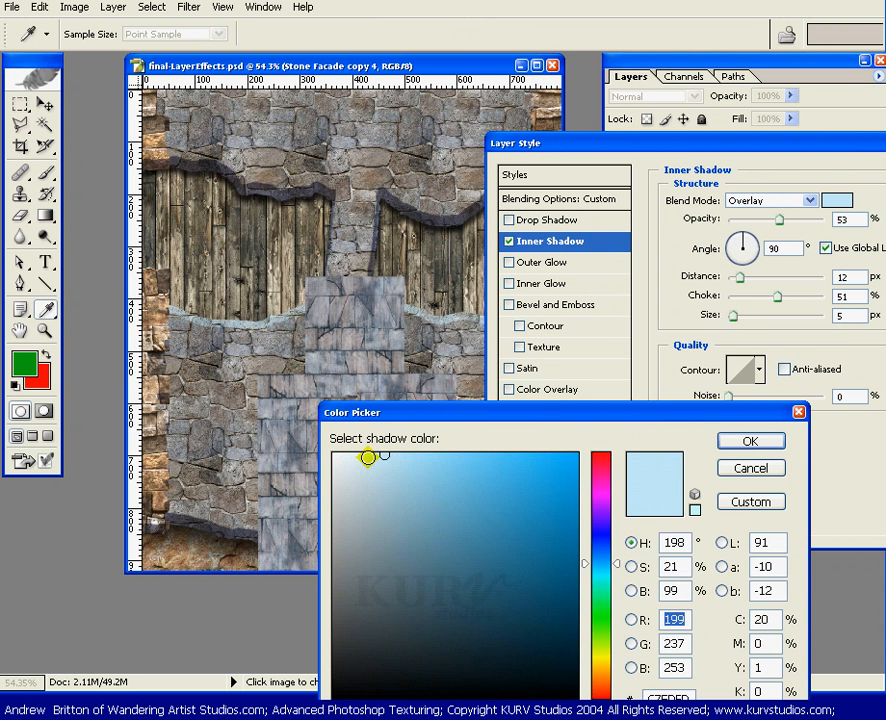
# Change the inner shadow colour to a neutral light grey (RGB 226).
pyautogui.click(362, 456)
pyautogui.click(339, 471)
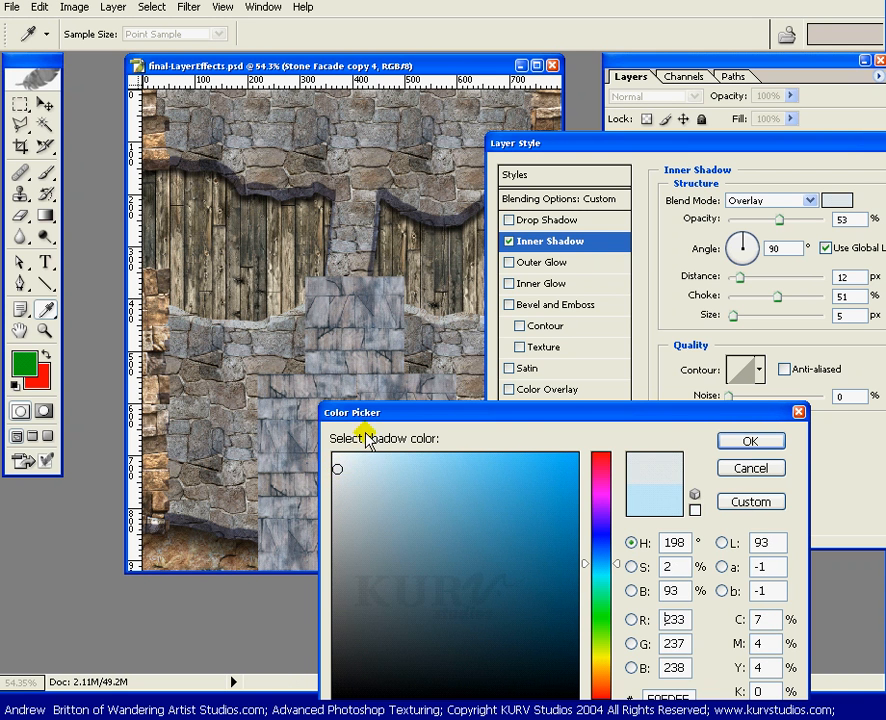
pyautogui.moveTo(339, 471); pyautogui.dragTo(334, 480)
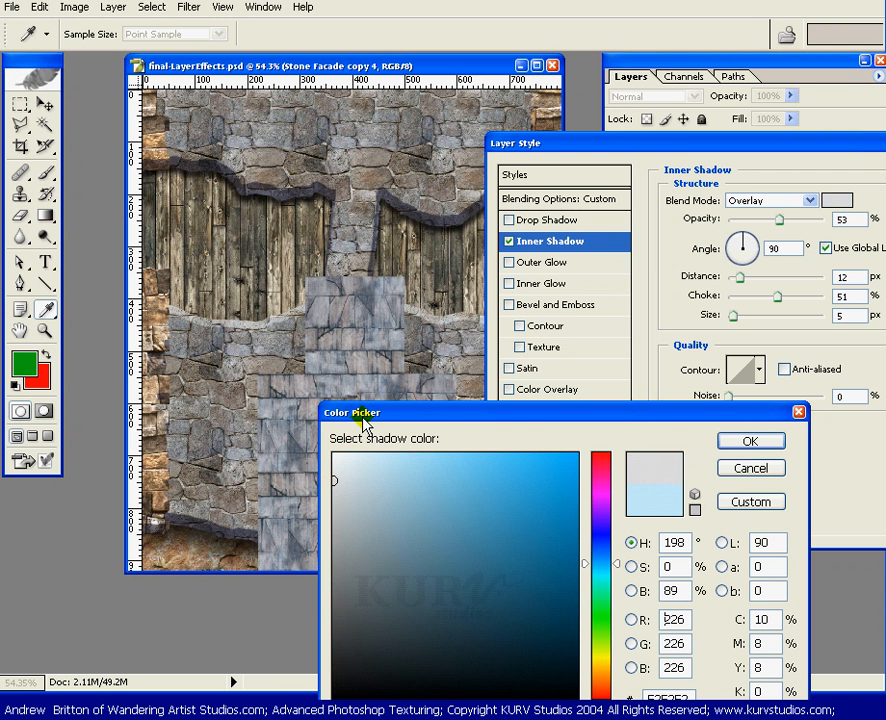
pyautogui.click(751, 441)
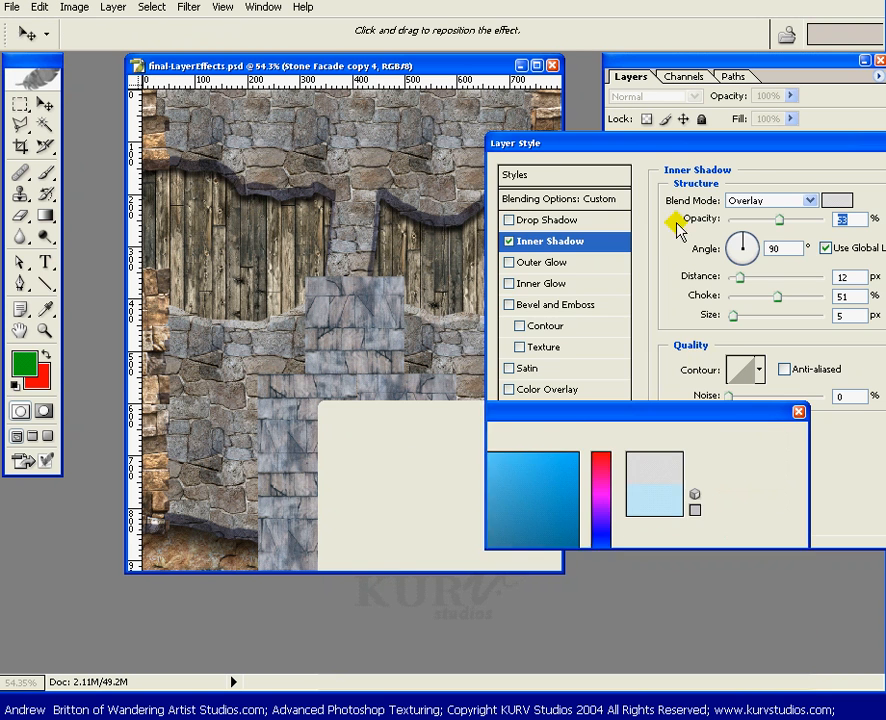
pyautogui.moveTo(621, 160)
pyautogui.mouseDown()
pyautogui.moveTo(698, 164)
pyautogui.moveTo(676, 148)
pyautogui.moveTo(636, 148)
pyautogui.mouseUp()
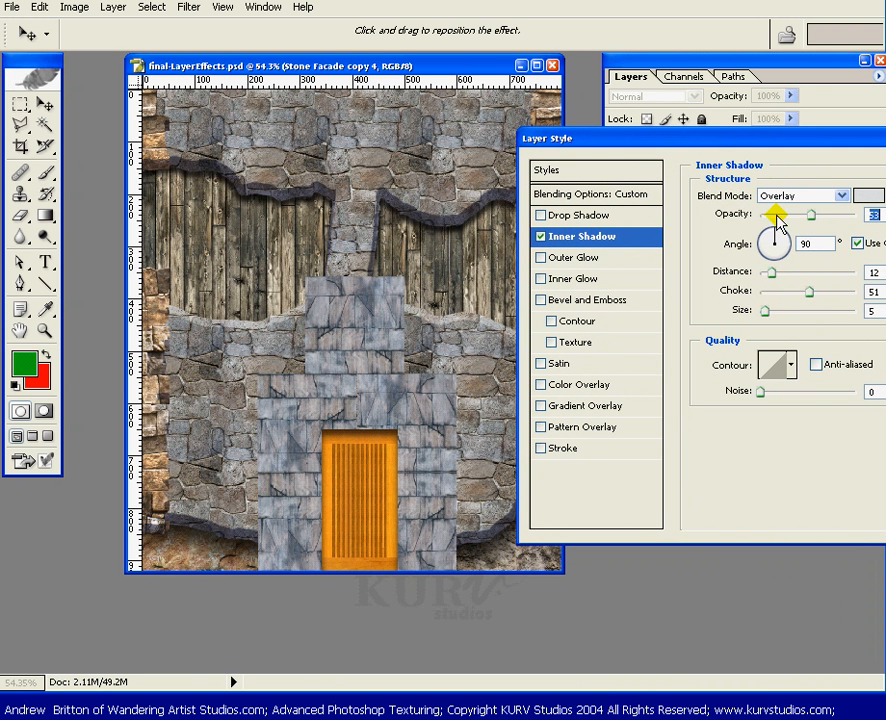
# Raise the inner shadow to 19 px distance, 68% choke and 69% opacity.
pyautogui.click(777, 274)
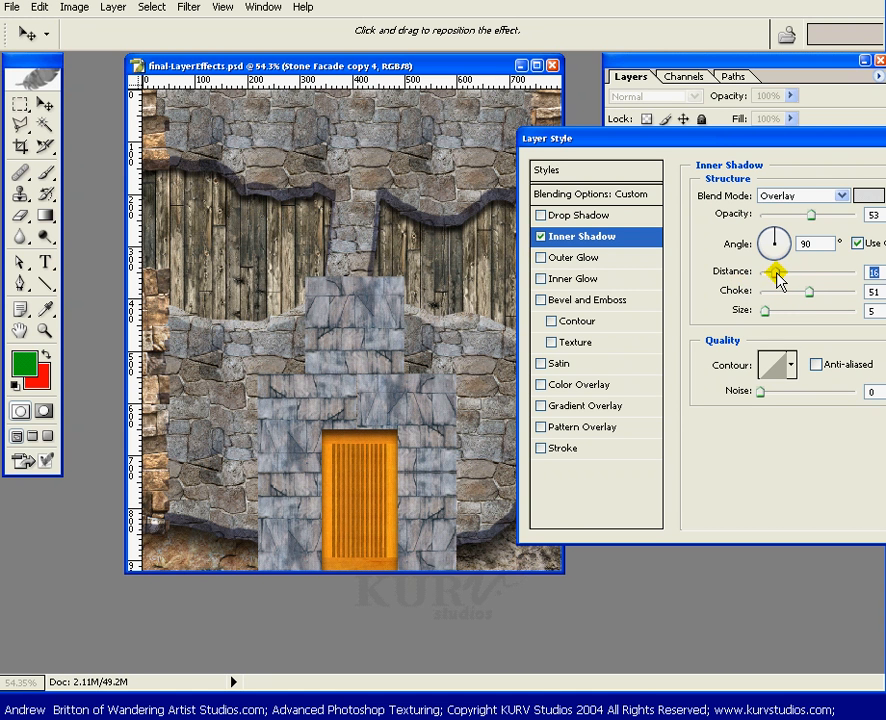
pyautogui.moveTo(775, 273); pyautogui.dragTo(781, 277)
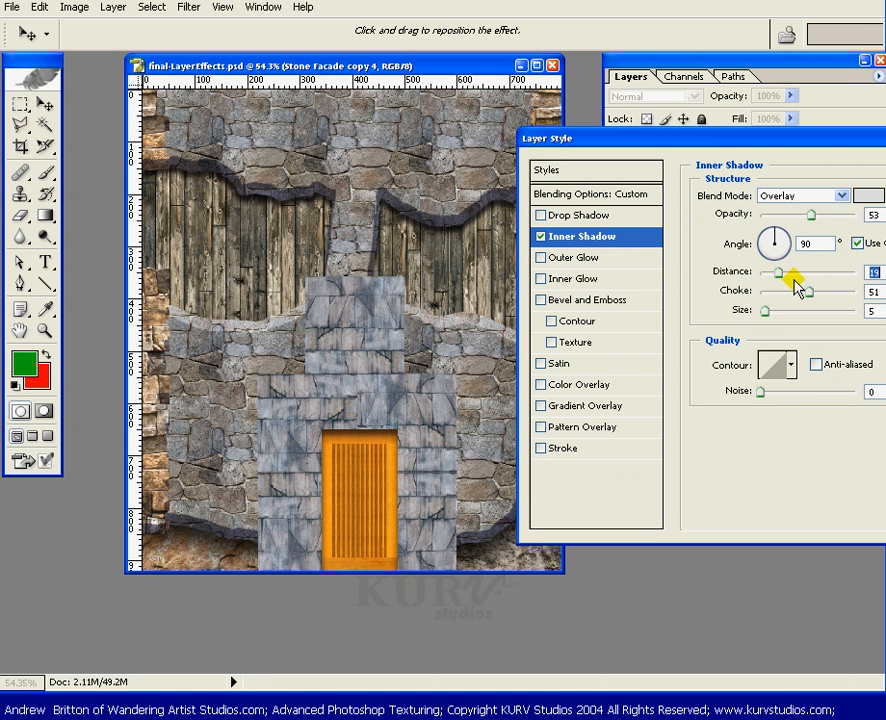
pyautogui.moveTo(806, 290); pyautogui.dragTo(820, 298)
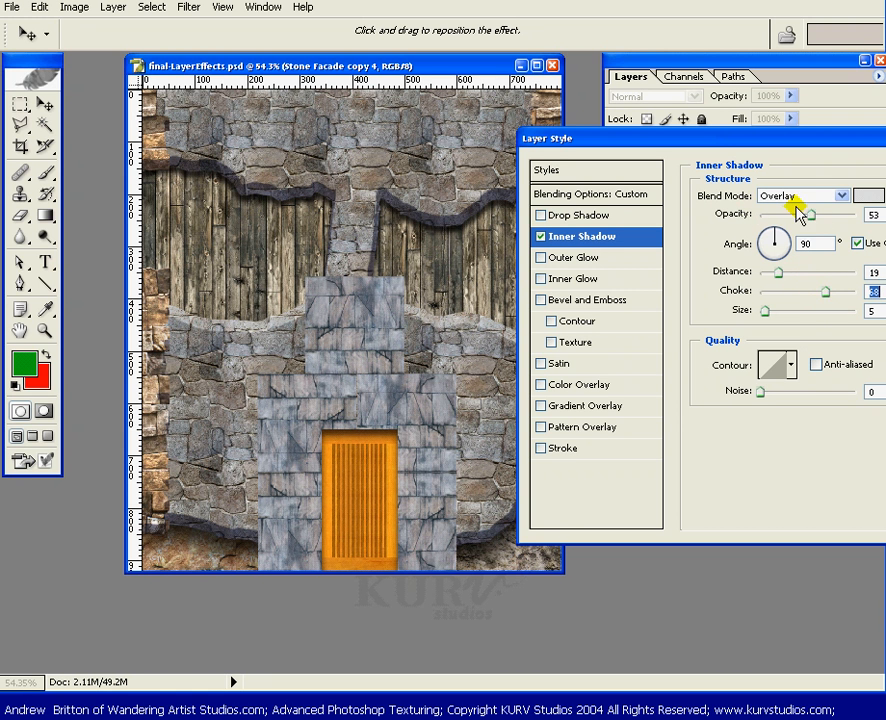
pyautogui.moveTo(811, 216); pyautogui.dragTo(819, 218)
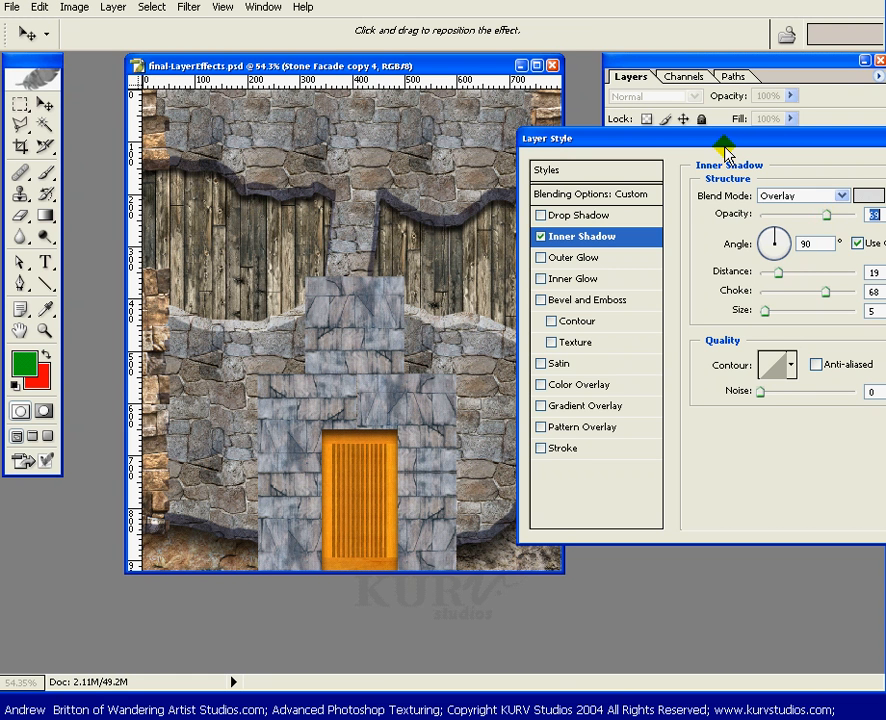
pyautogui.moveTo(732, 140); pyautogui.dragTo(420, 502)
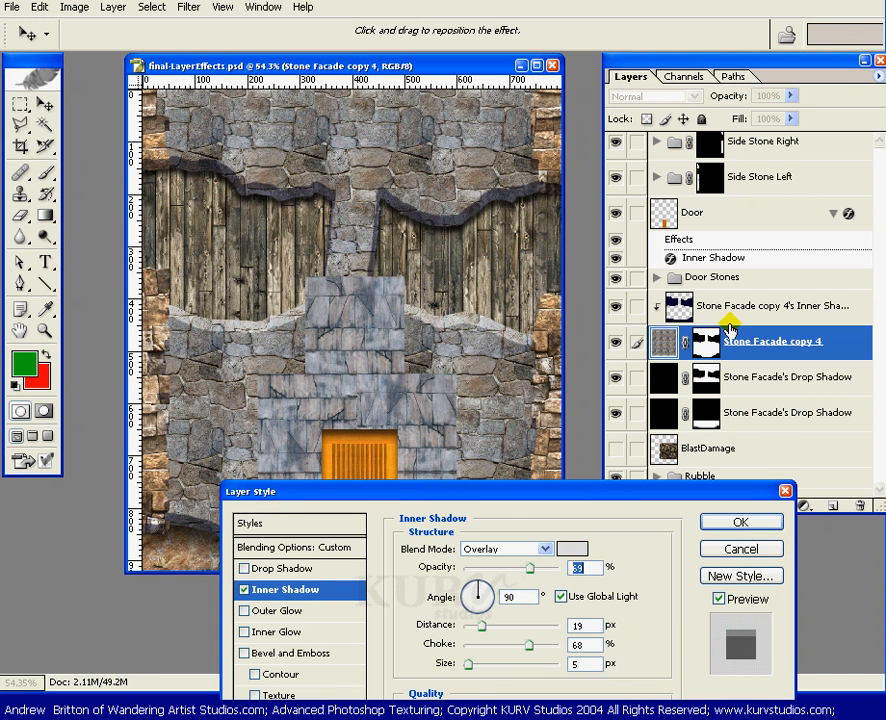
# Raise the inner shadow opacity to 77% and adjust its distance while previewing the door.
pyautogui.moveTo(620, 496); pyautogui.dragTo(656, 470)
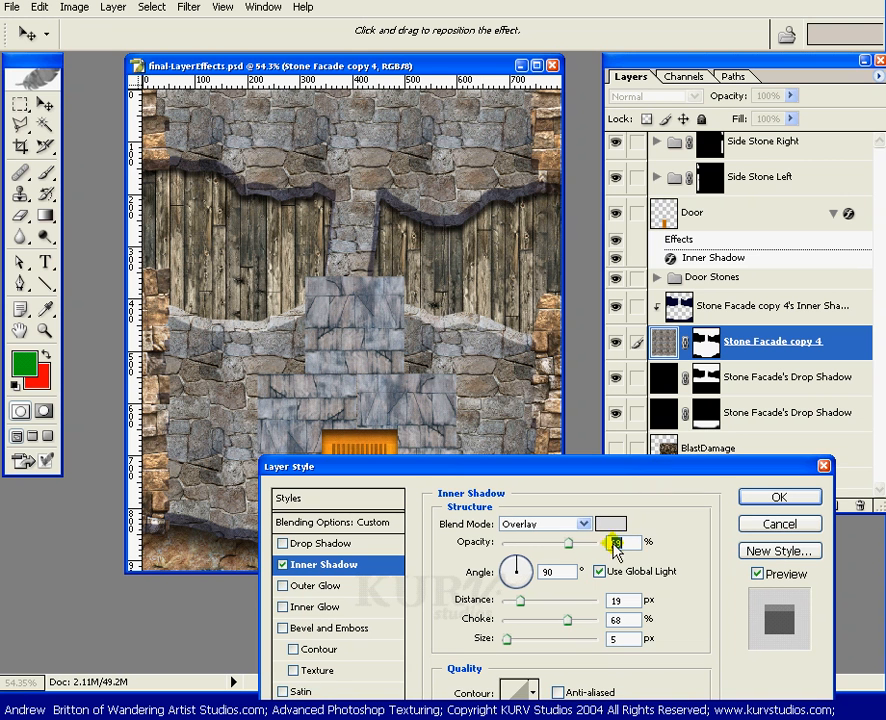
pyautogui.moveTo(569, 545); pyautogui.dragTo(577, 544)
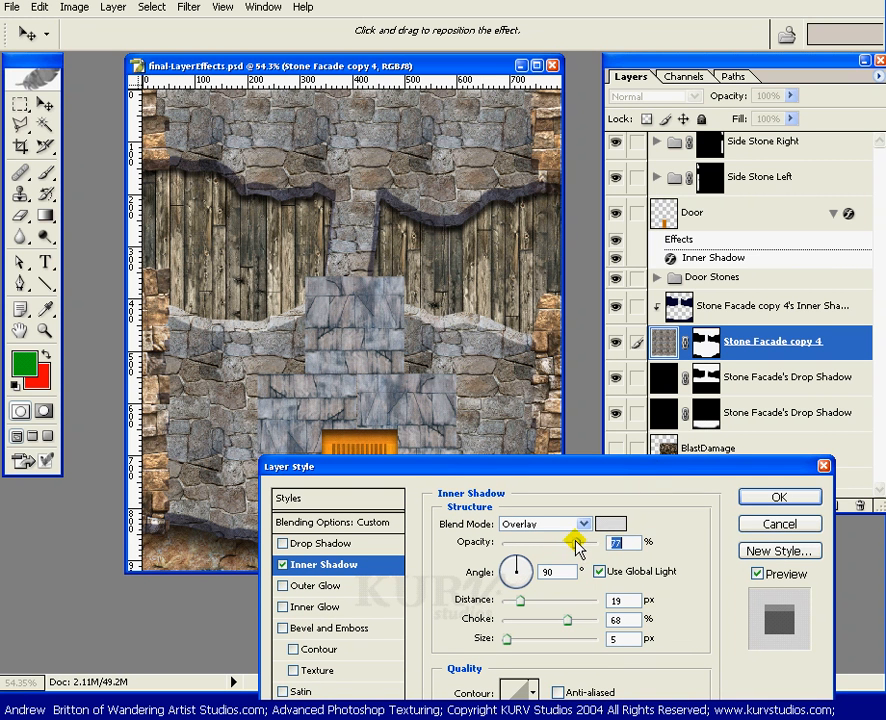
pyautogui.click(572, 544)
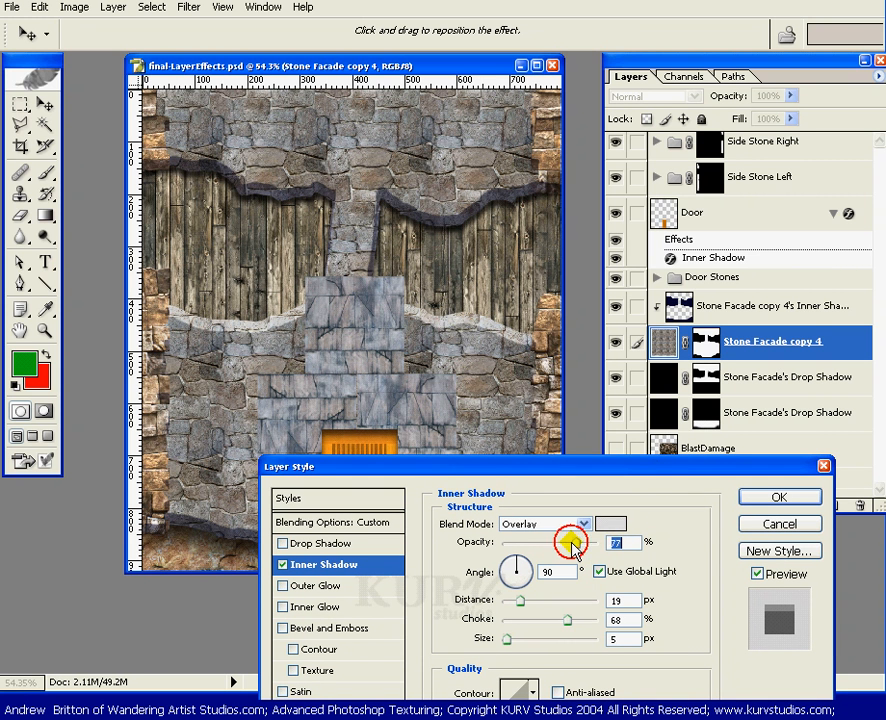
pyautogui.click(530, 600)
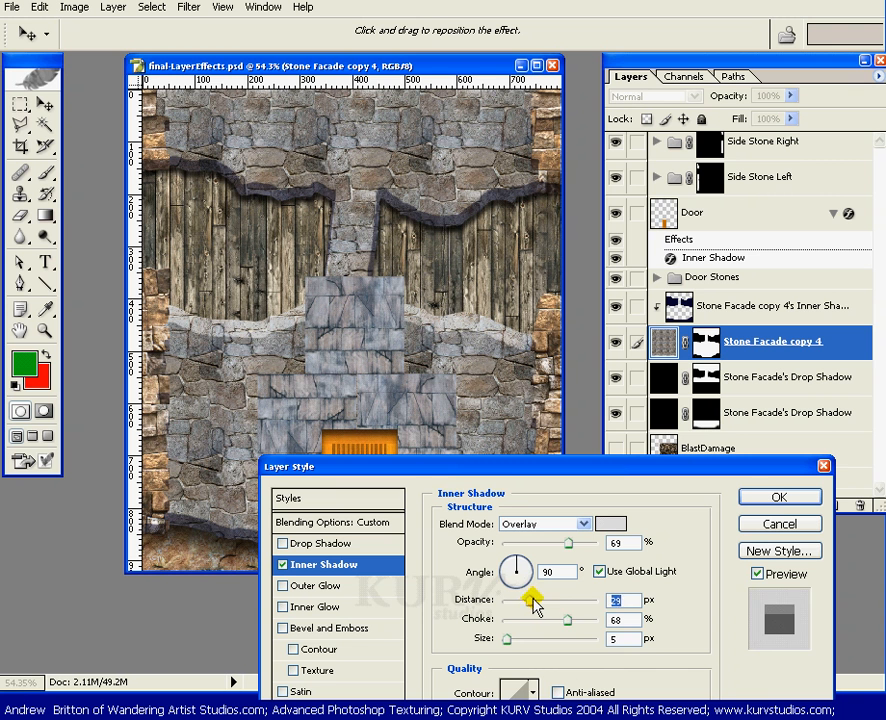
pyautogui.moveTo(532, 598); pyautogui.dragTo(533, 599)
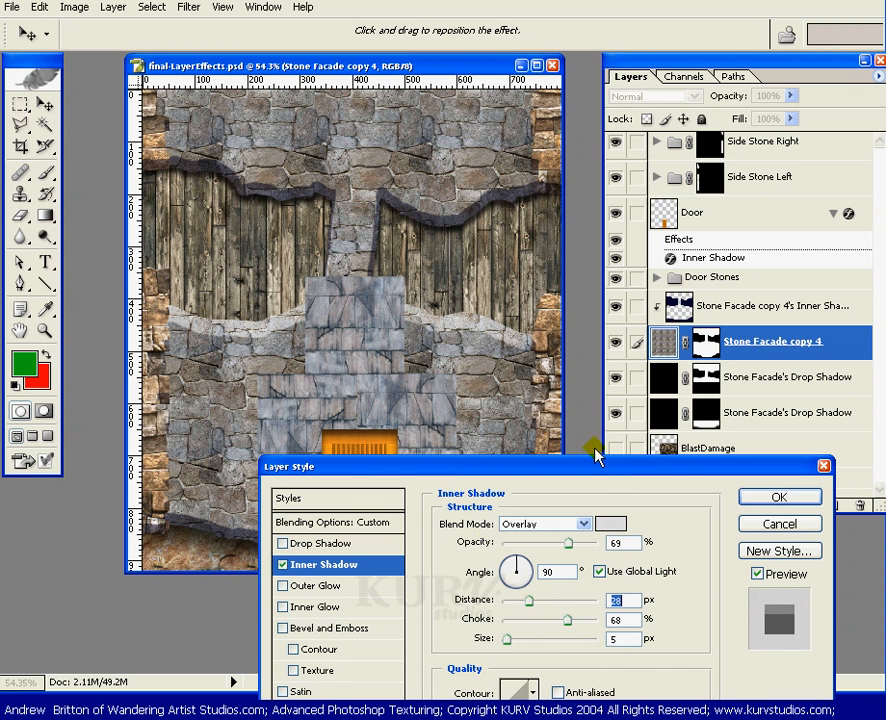
pyautogui.moveTo(612, 484); pyautogui.dragTo(642, 548)
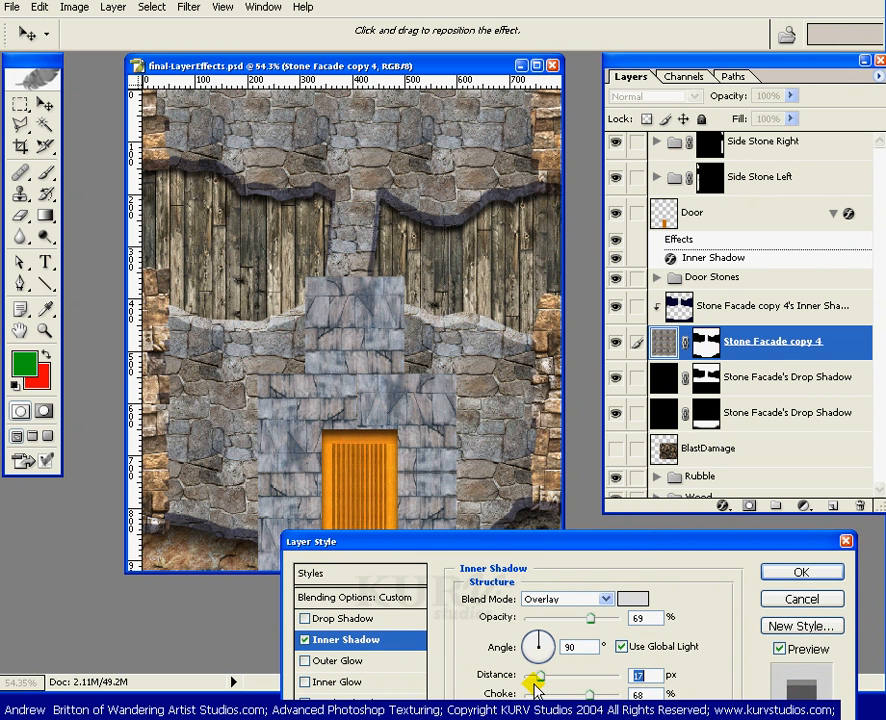
pyautogui.moveTo(538, 678); pyautogui.dragTo(532, 690)
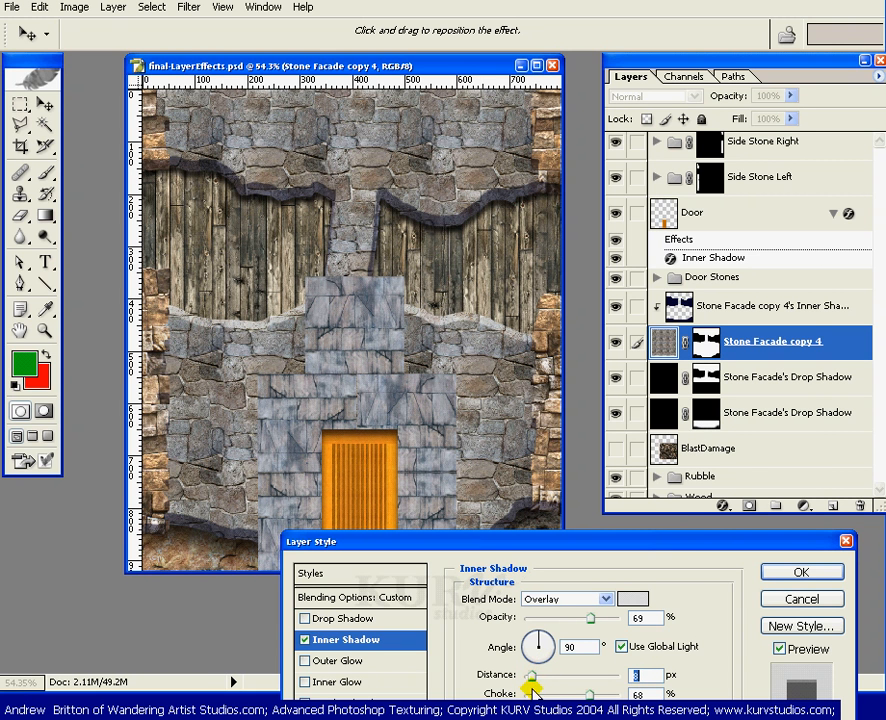
pyautogui.moveTo(532, 690); pyautogui.dragTo(535, 688)
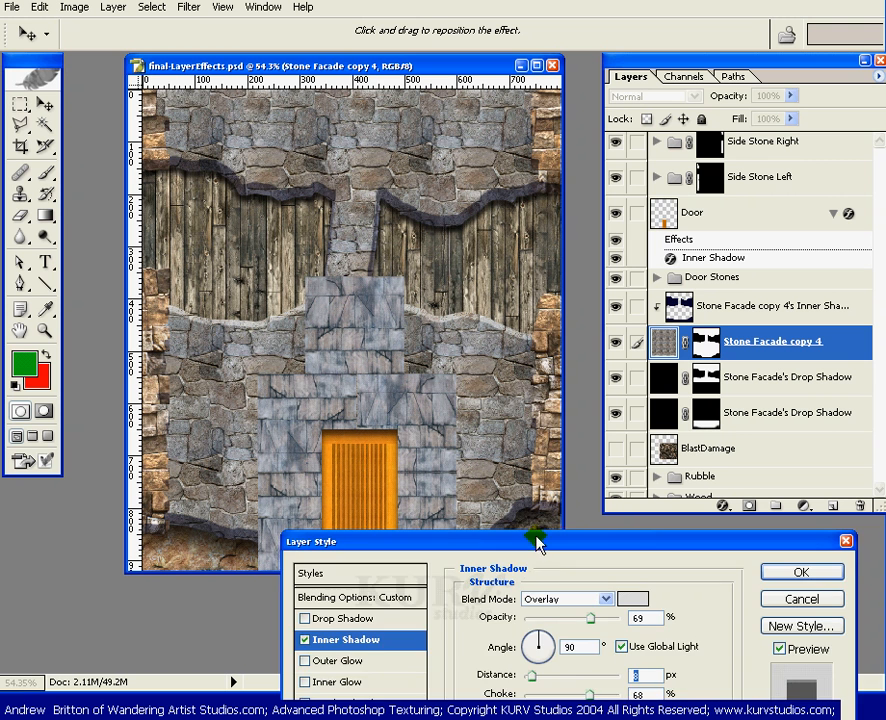
pyautogui.moveTo(540, 541); pyautogui.dragTo(559, 550)
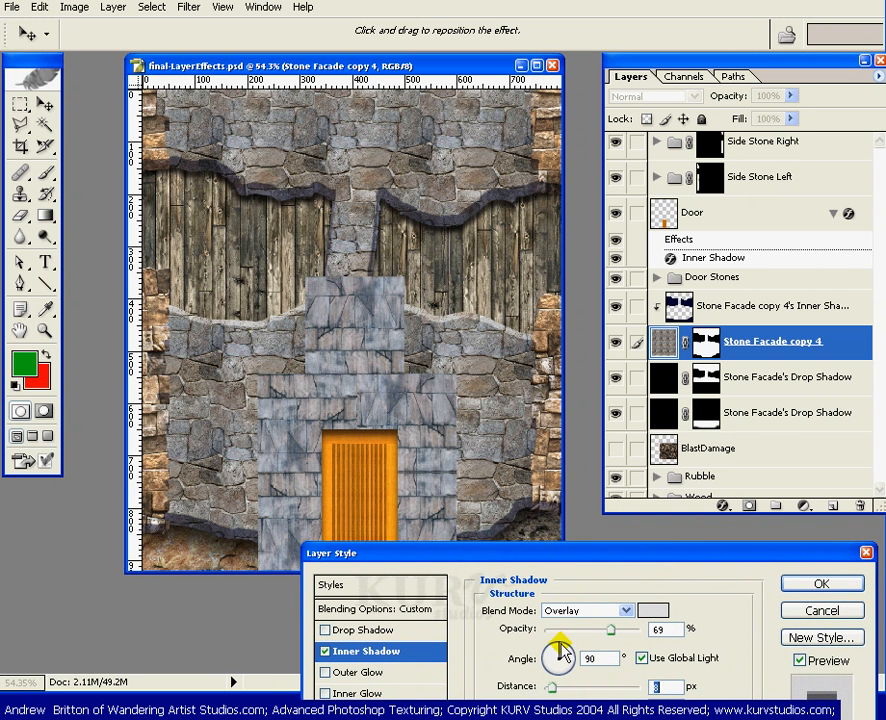
# Settle the inner shadow at 4 px distance and 74% opacity, then apply it.
pyautogui.moveTo(552, 692); pyautogui.dragTo(575, 691)
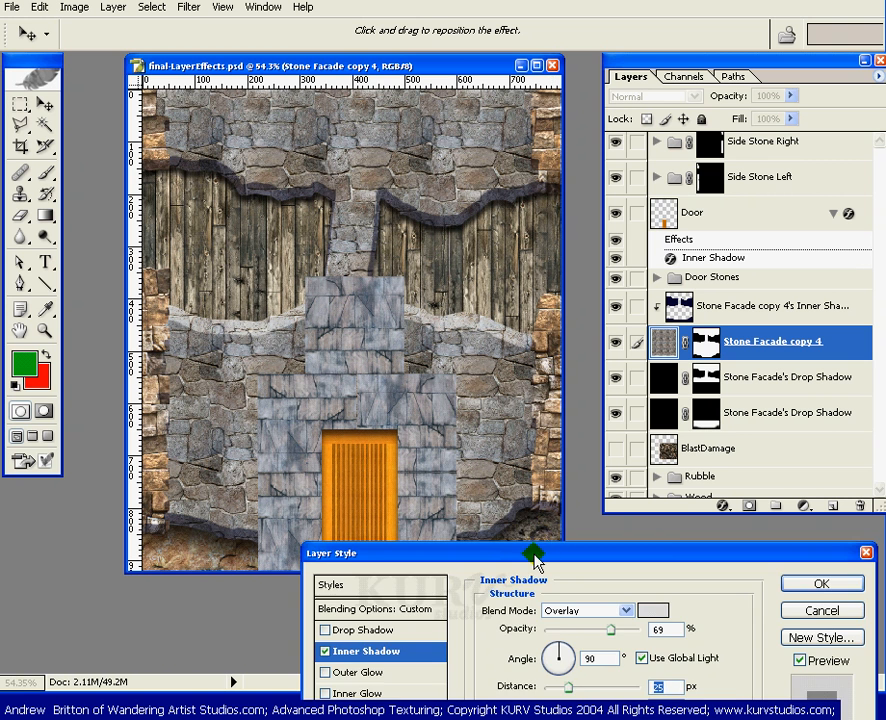
pyautogui.moveTo(542, 556); pyautogui.dragTo(561, 585)
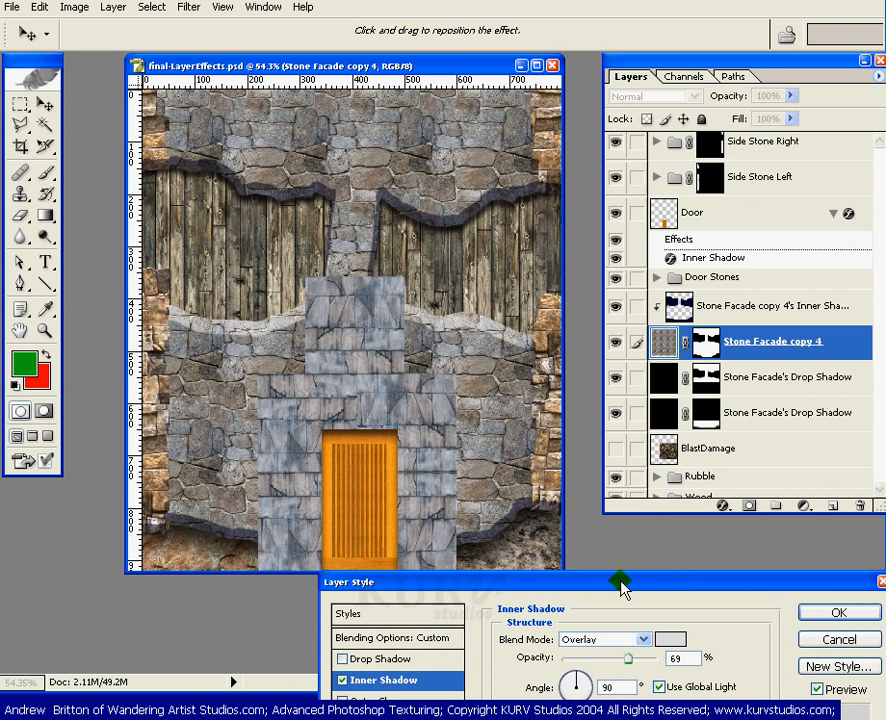
pyautogui.moveTo(620, 588); pyautogui.dragTo(611, 571)
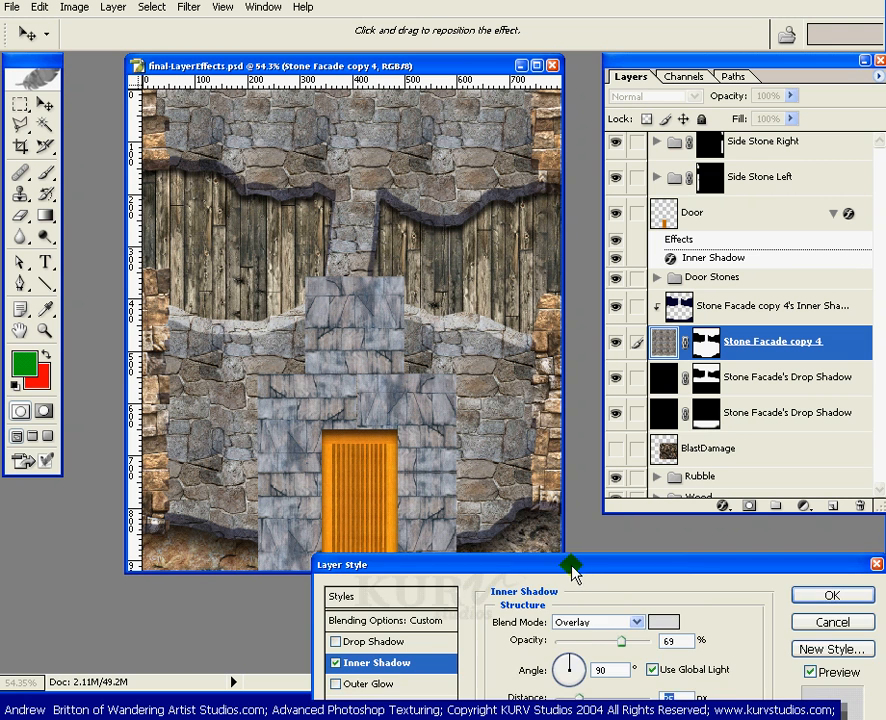
pyautogui.moveTo(573, 570); pyautogui.dragTo(594, 540)
pyautogui.moveTo(581, 677); pyautogui.dragTo(563, 681)
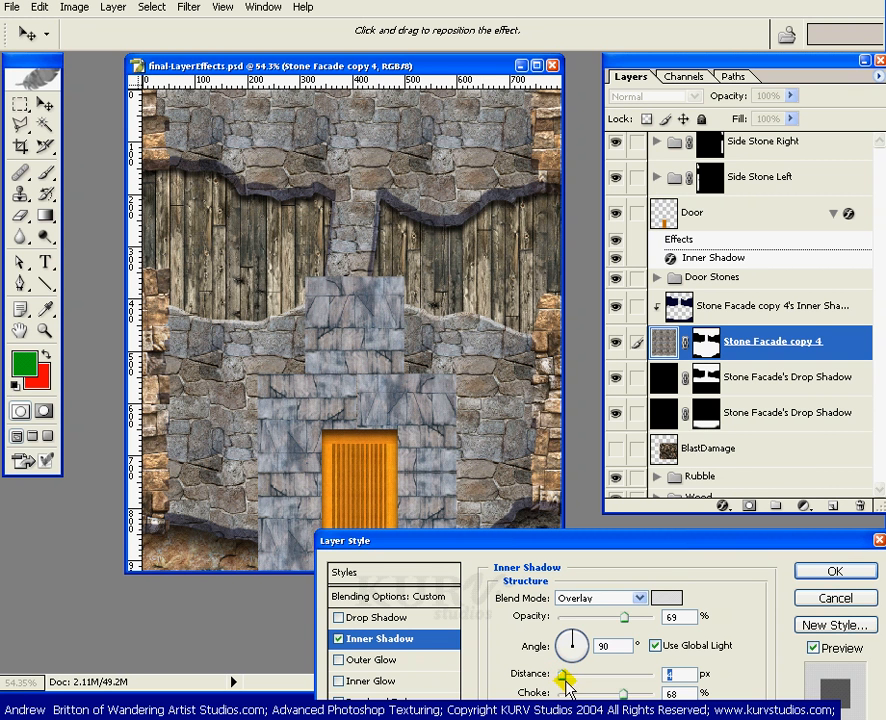
pyautogui.moveTo(625, 619)
pyautogui.mouseDown()
pyautogui.moveTo(649, 619)
pyautogui.moveTo(654, 628)
pyautogui.moveTo(630, 619)
pyautogui.mouseUp()
pyautogui.click(635, 624)
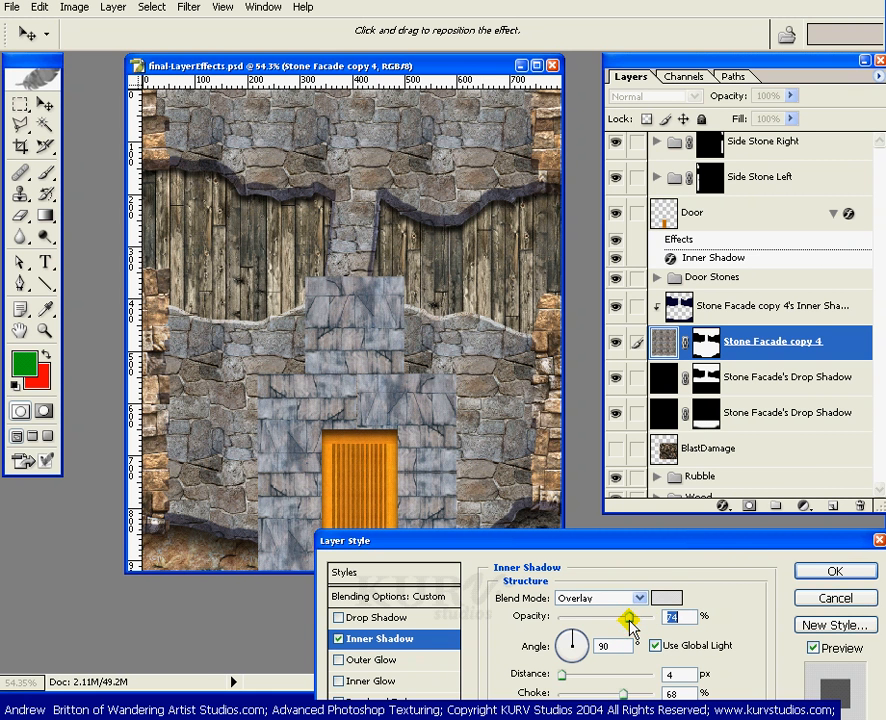
pyautogui.click(829, 572)
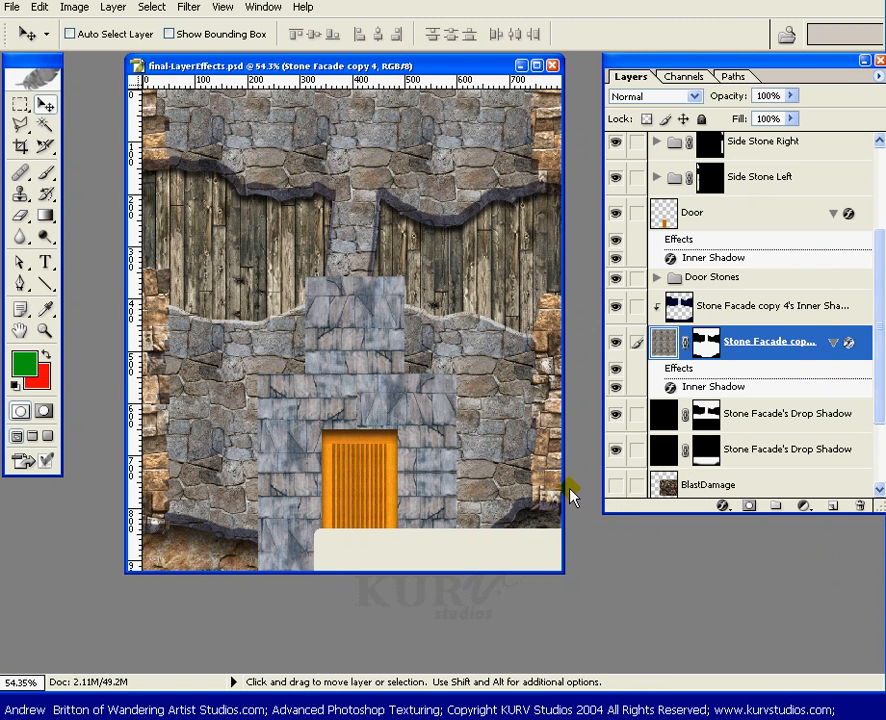